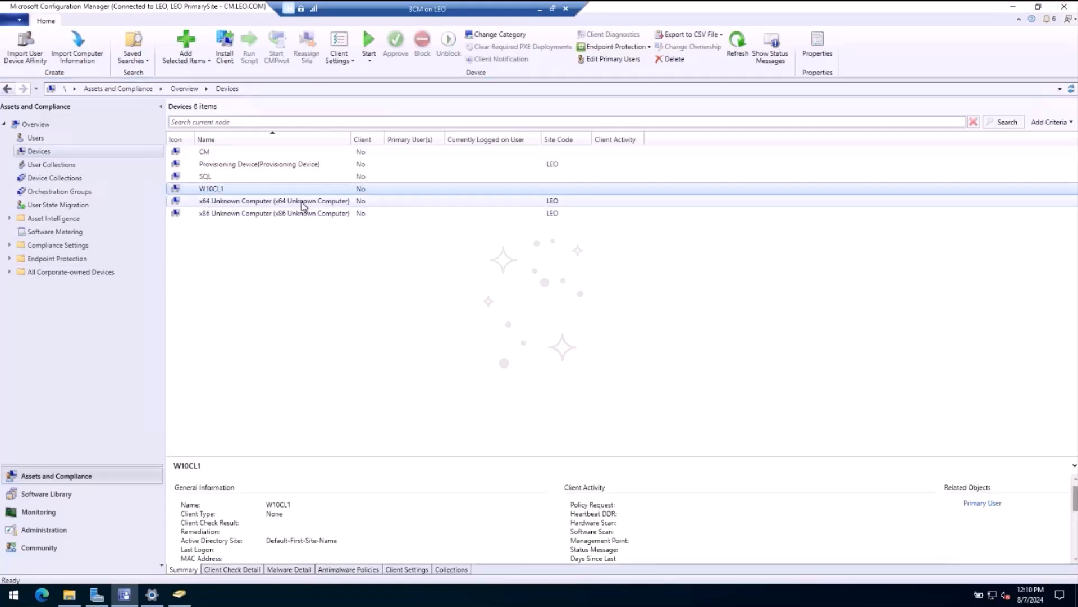
Step: Start a Remote Desktop connection to the computer W10CL1
{"action": "left_click", "coordinate": [302, 447]}
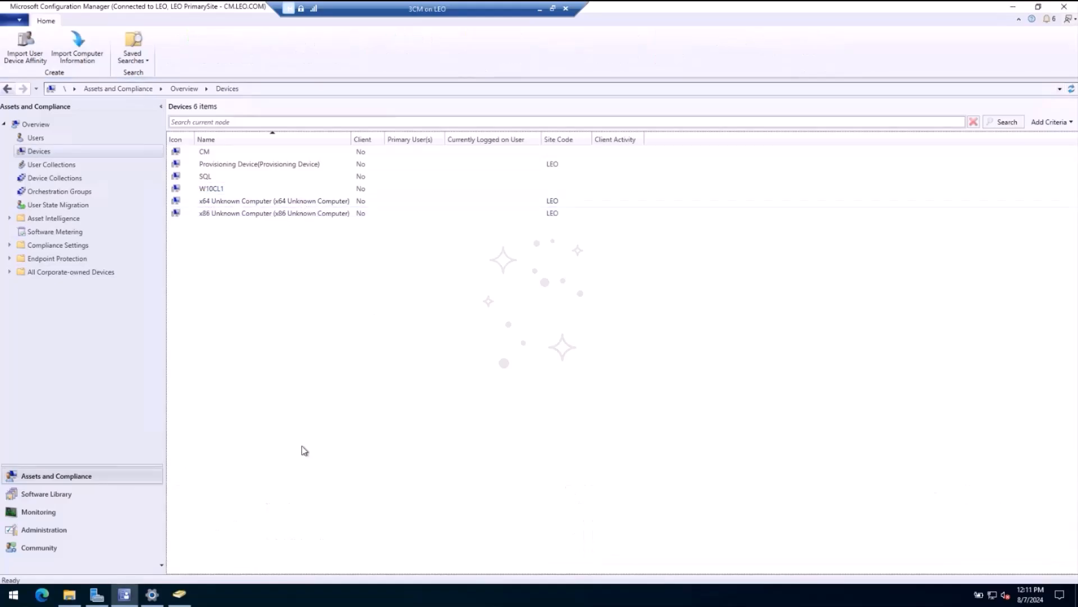
{"action": "left_click", "coordinate": [213, 191]}
{"action": "key", "text": "super"}
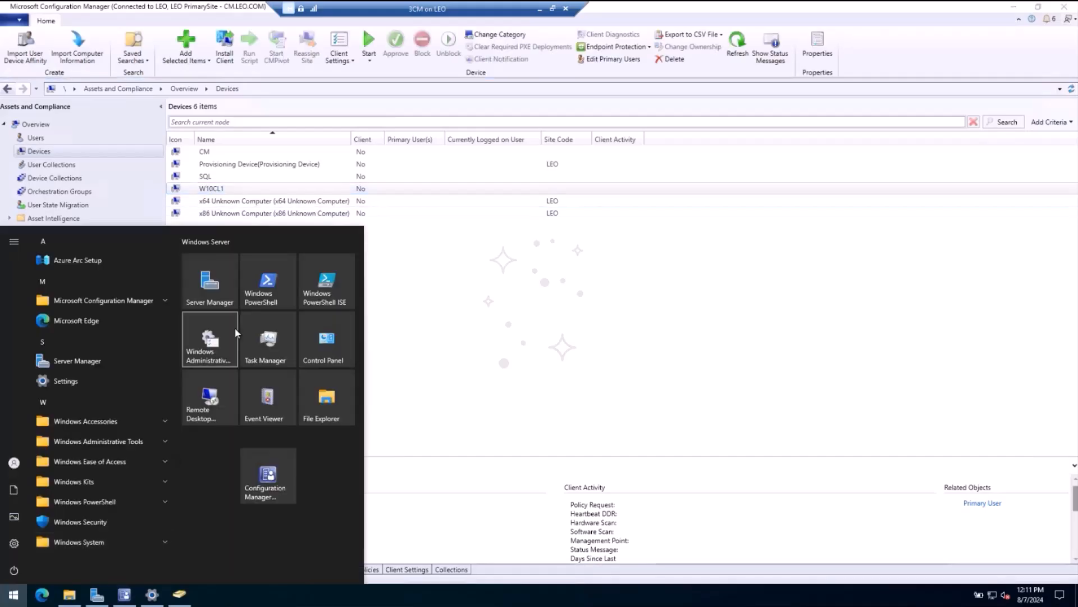
{"action": "left_click", "coordinate": [224, 406]}
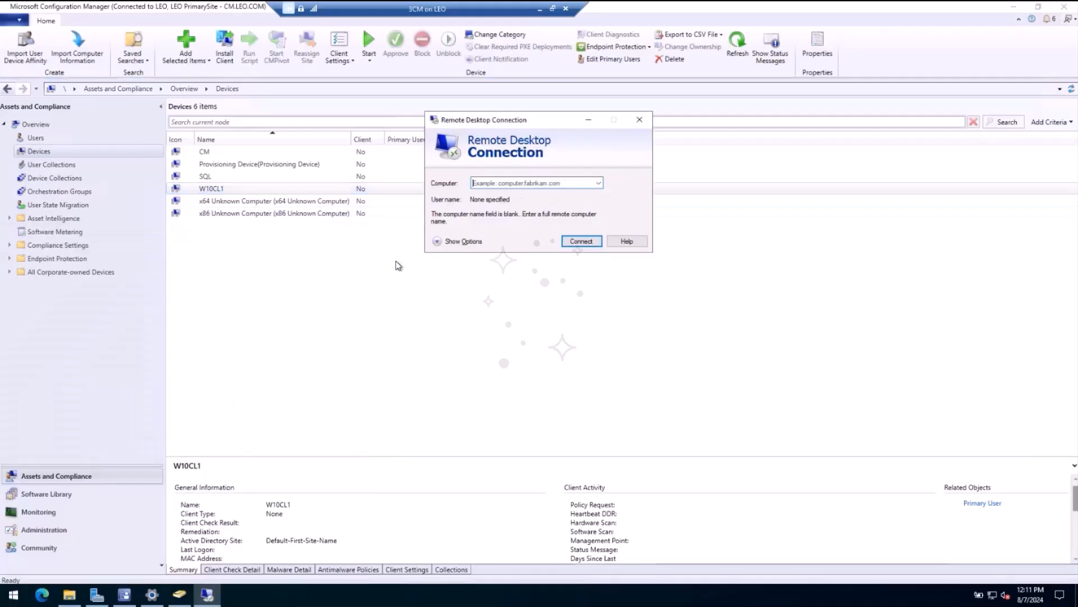
{"action": "left_click", "coordinate": [518, 185]}
{"action": "type", "text": "W10CL1"}
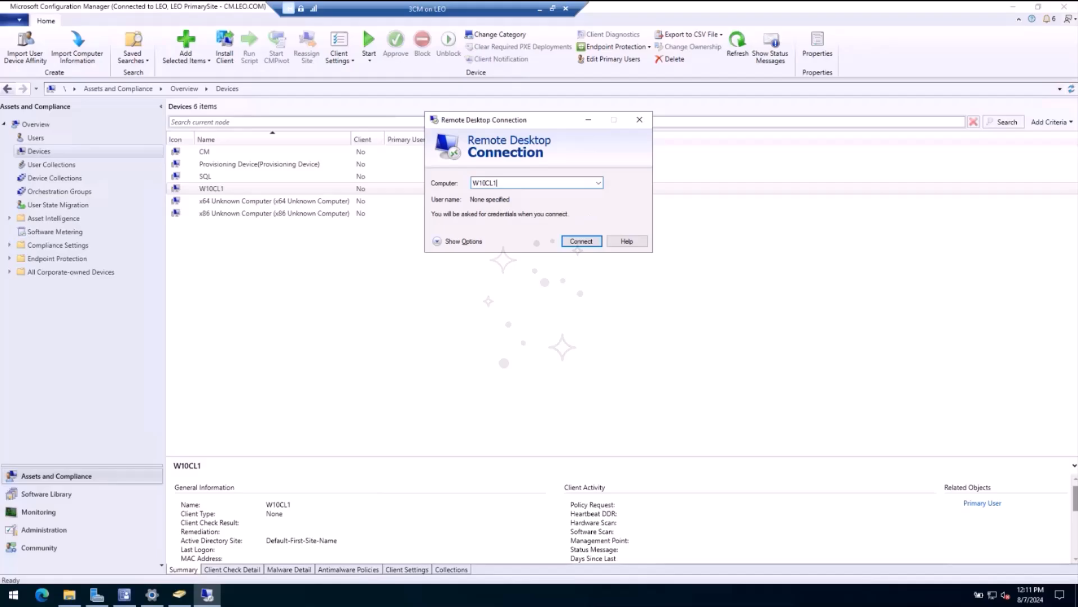
{"action": "key", "text": "Return"}
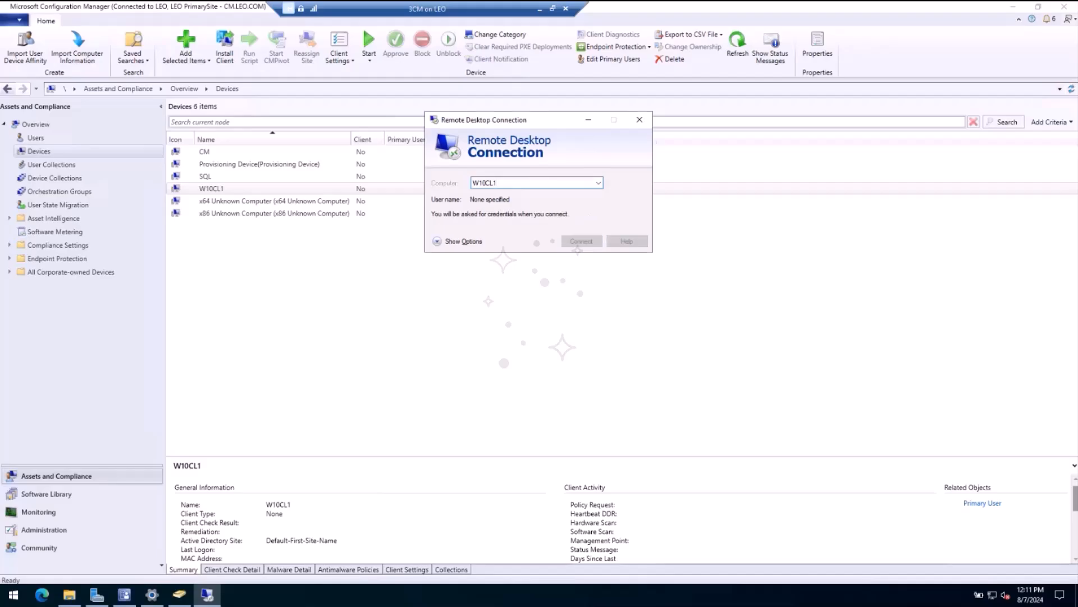
Step: Enter the administrator account password, choose to remember the credentials, and sign in to W10CL1
{"action": "type", "text": "********"}
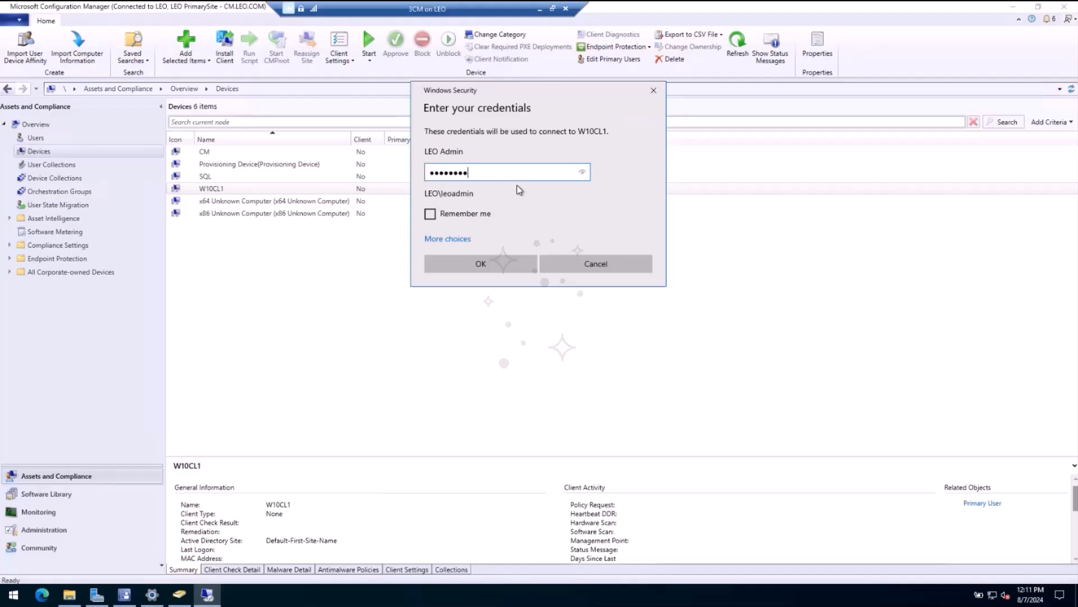
{"action": "left_click", "coordinate": [430, 214]}
{"action": "left_click", "coordinate": [481, 263]}
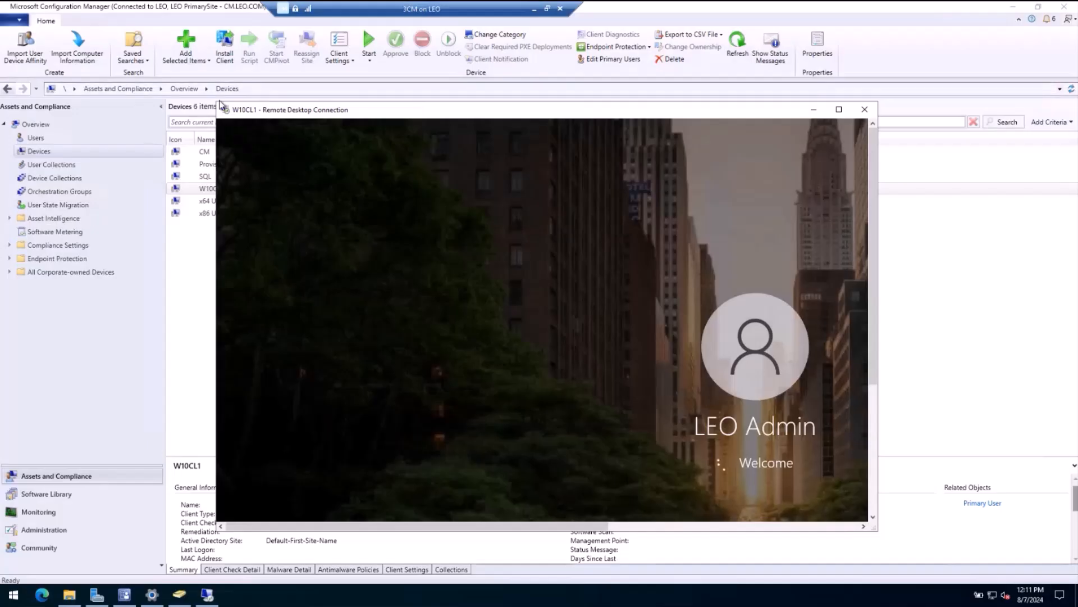
Step: Enable smart sizing for the W10CL1 remote session window and move the window aside to uncover the device list
{"action": "left_click_drag", "start_coordinate": [220, 105], "coordinate": [102, 51]}
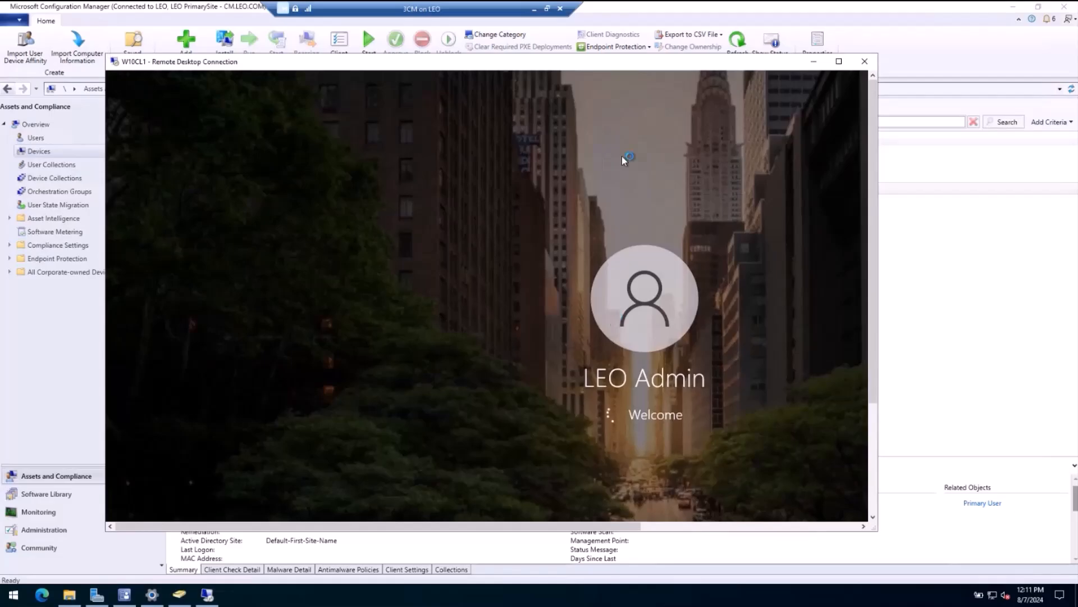
{"action": "right_click", "coordinate": [586, 61]}
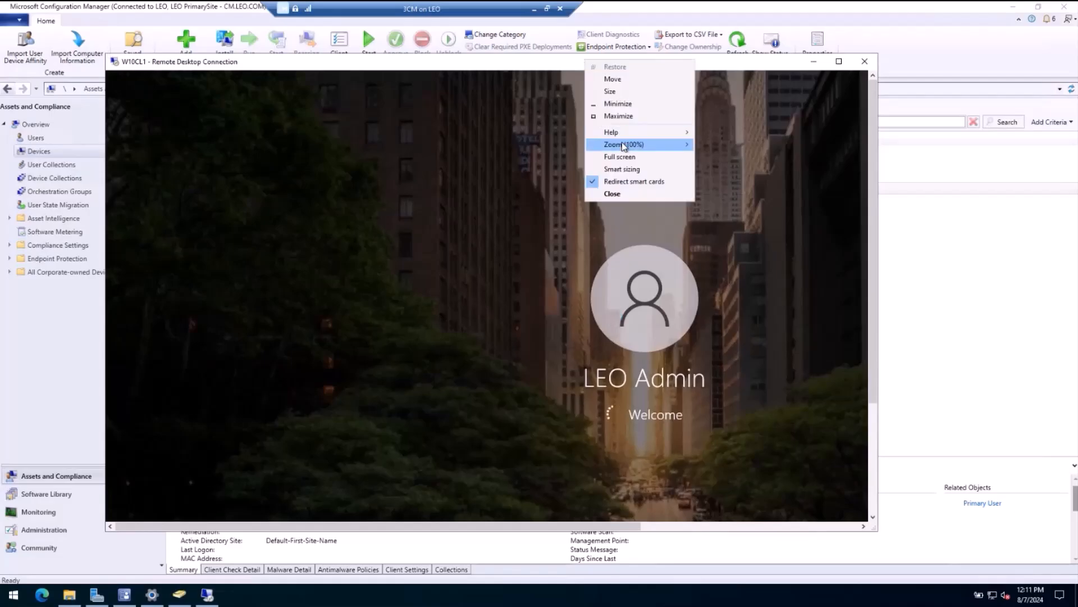
{"action": "left_click", "coordinate": [623, 167]}
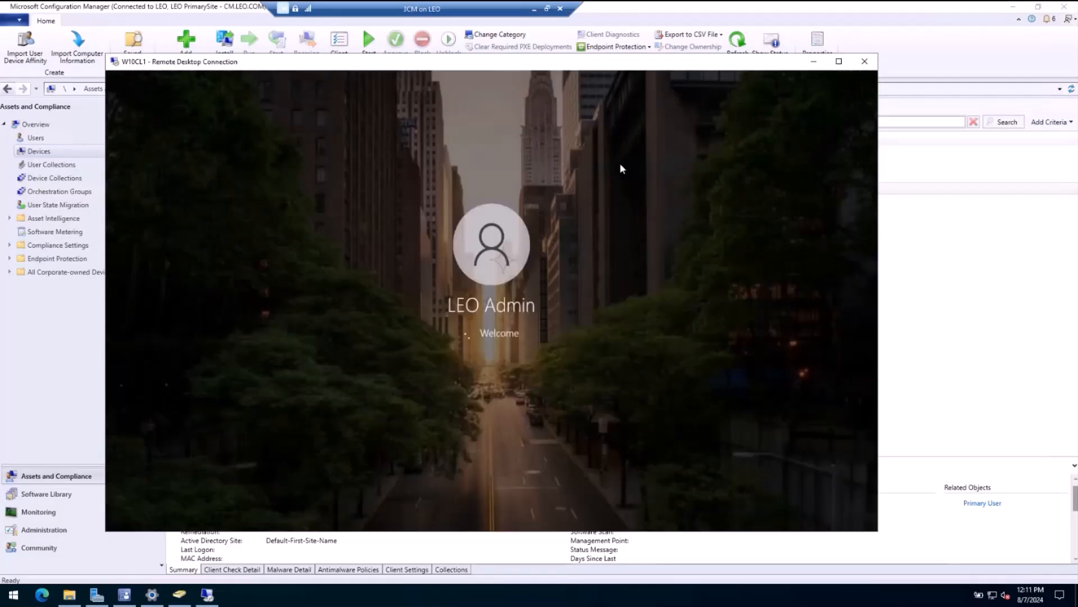
{"action": "left_click_drag", "start_coordinate": [531, 64], "coordinate": [687, 60]}
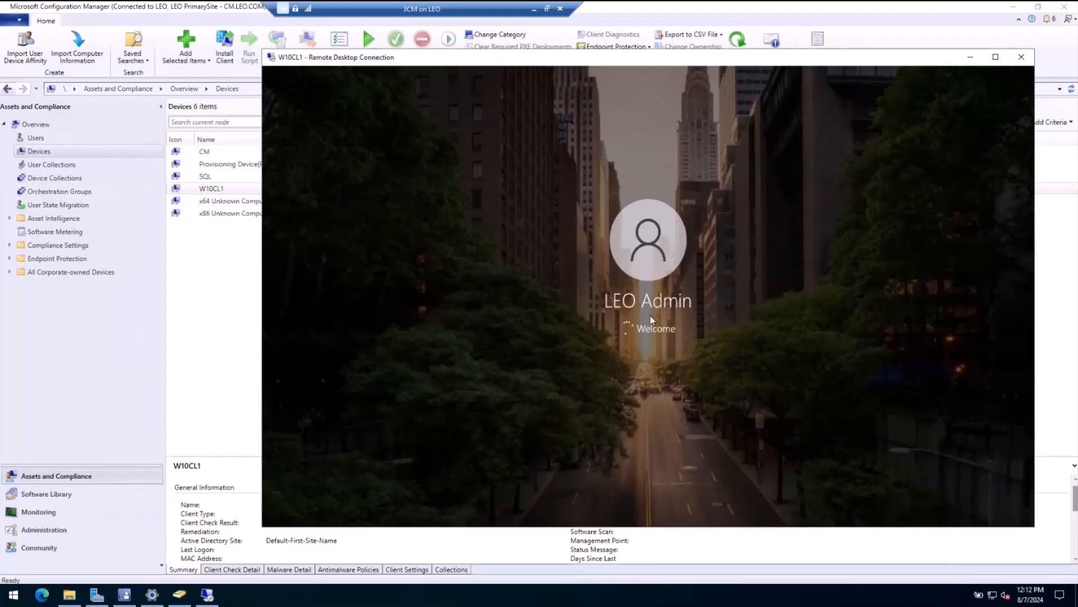
Step: Maximize the File Explorer window showing the Logs folder and go to the network location \\cm
{"action": "left_click", "coordinate": [62, 596]}
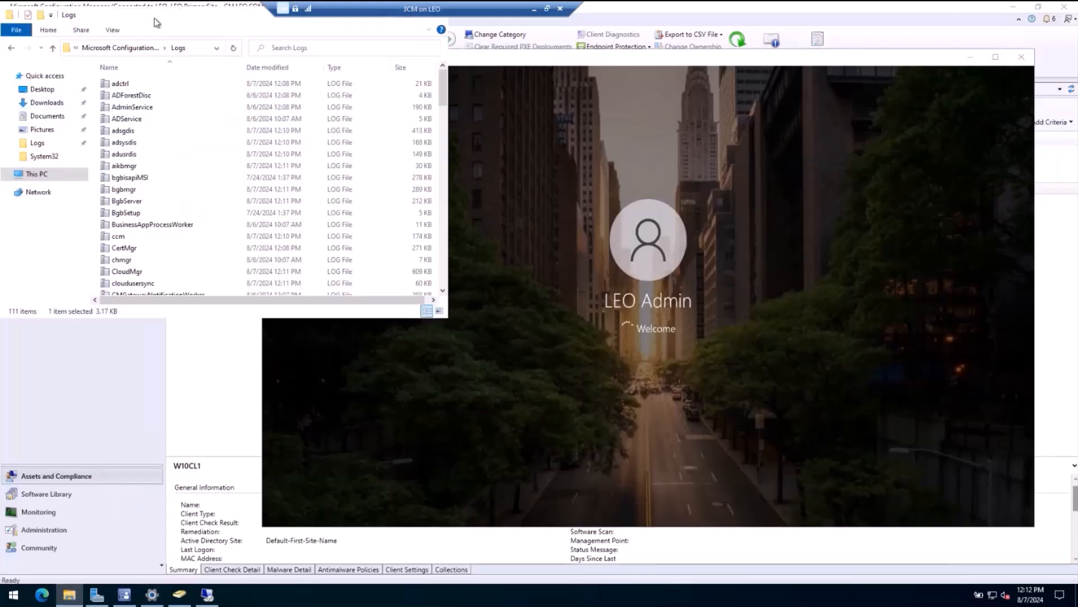
{"action": "double_click", "coordinate": [157, 22]}
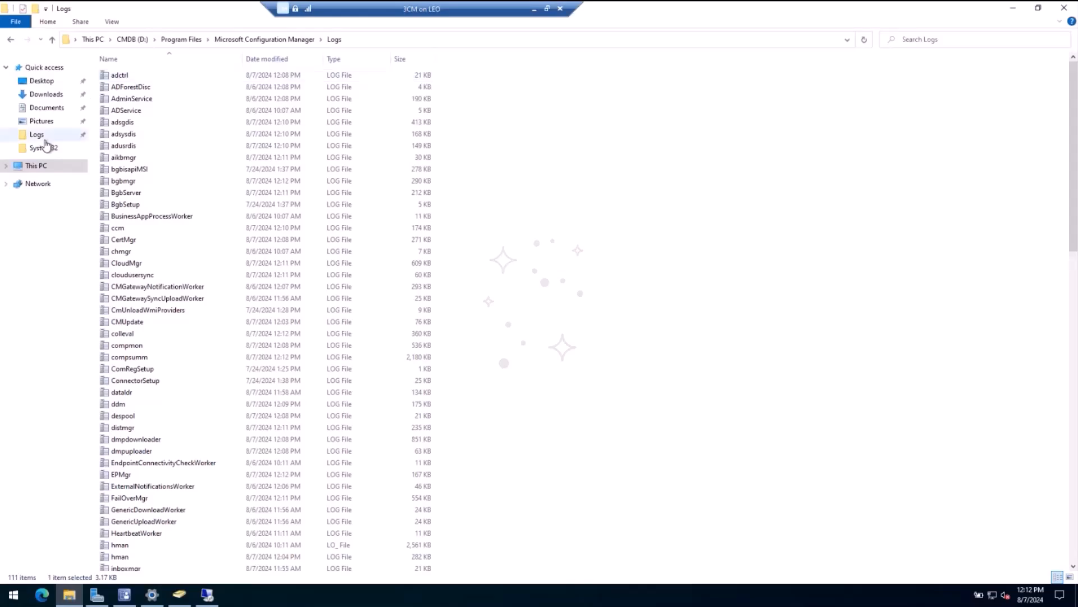
{"action": "left_click", "coordinate": [31, 166]}
{"action": "left_click", "coordinate": [308, 42]}
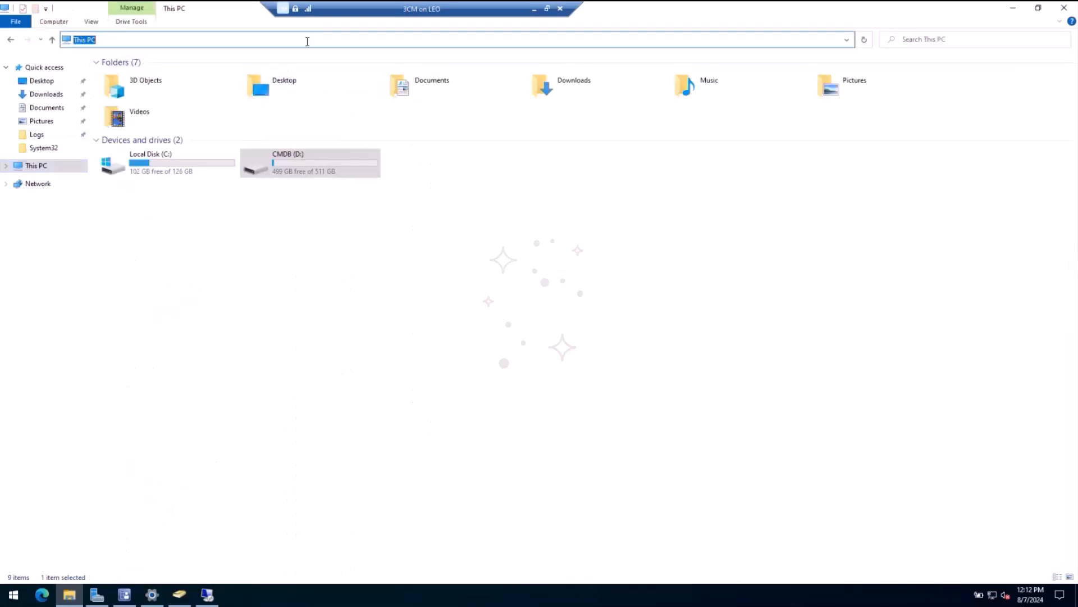
{"action": "type", "text": "\\\\cm"}
{"action": "key", "text": "Return"}
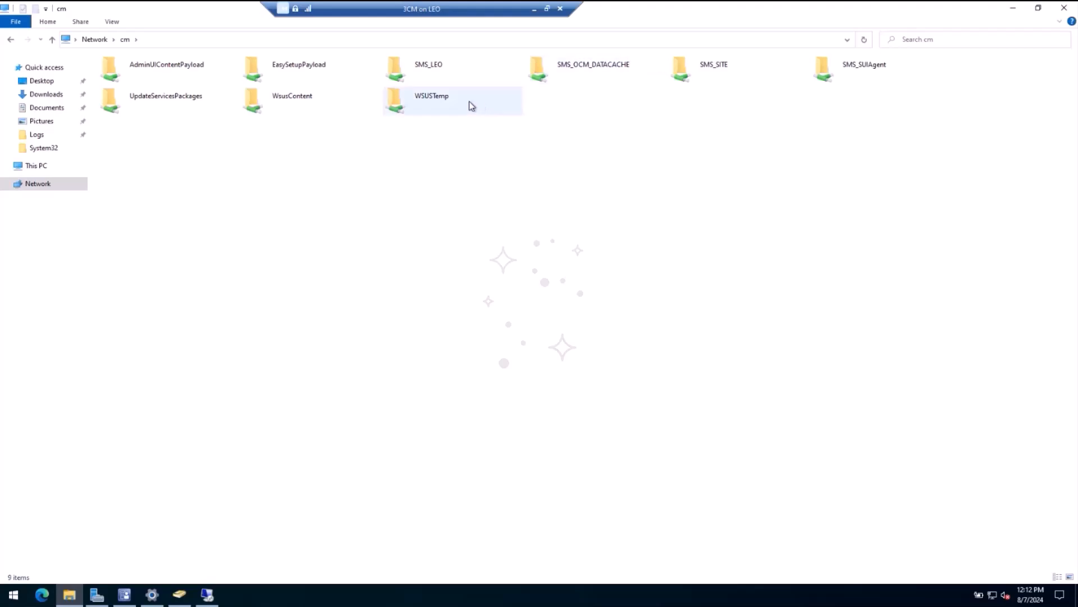
Step: Try to open the Client folder inside the SMS_LEO share
{"action": "double_click", "coordinate": [435, 69]}
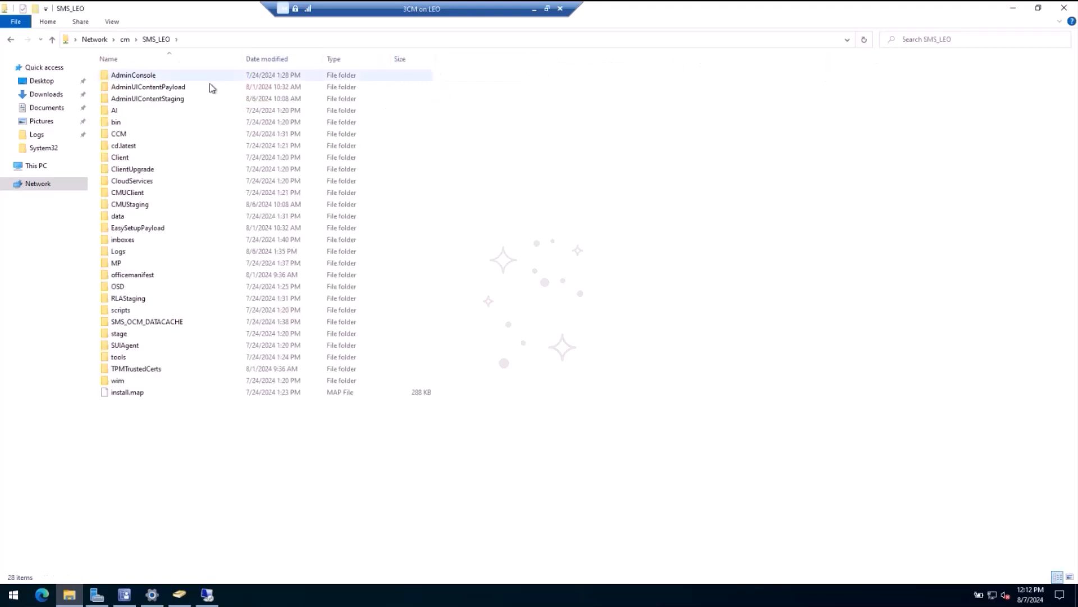
{"action": "left_click", "coordinate": [139, 161]}
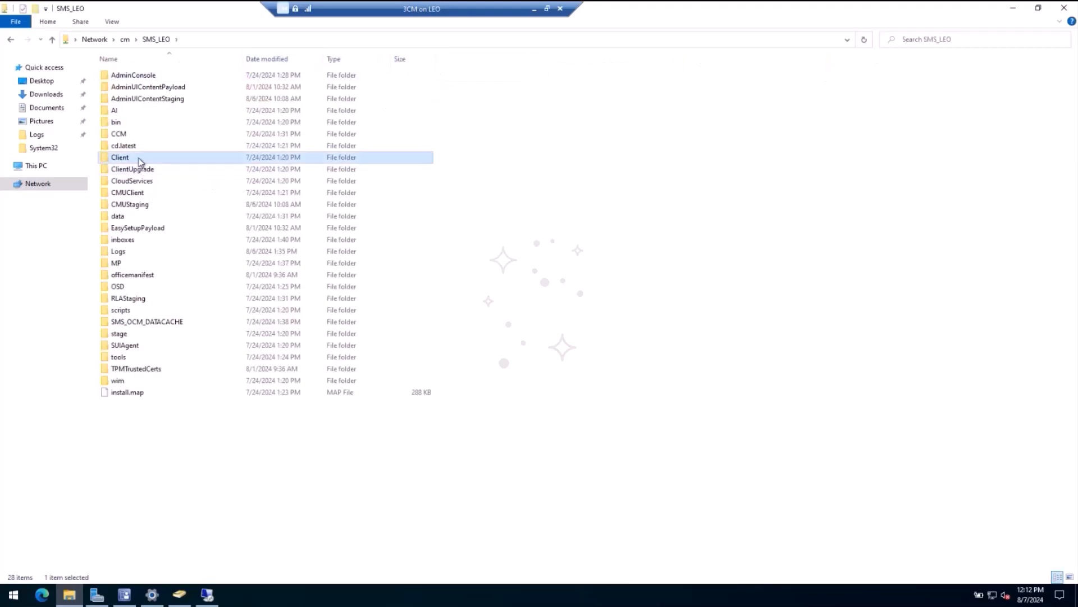
{"action": "double_click", "coordinate": [138, 161]}
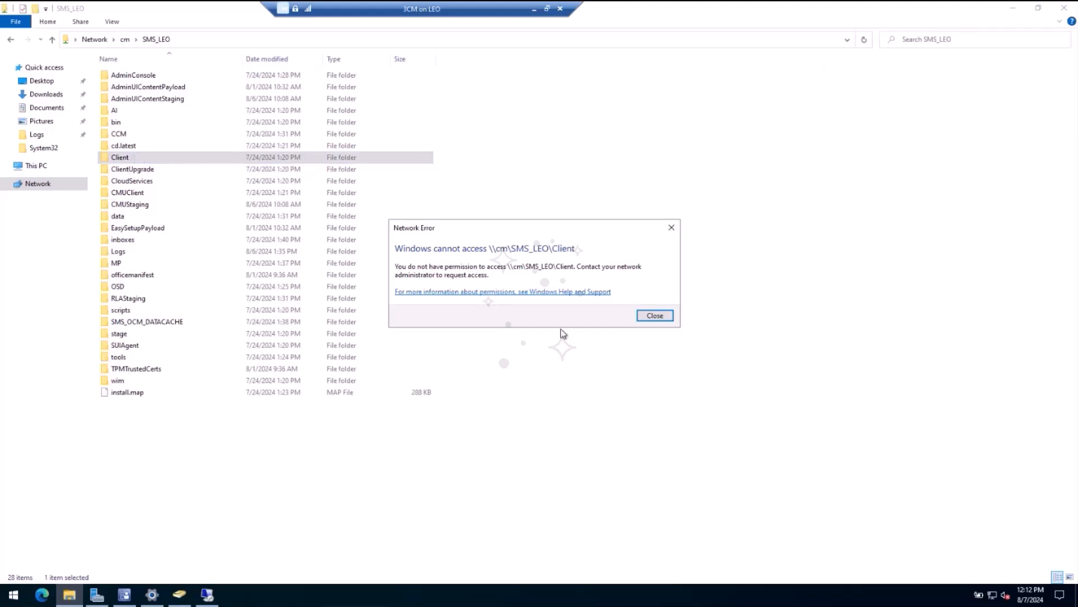
{"action": "left_click", "coordinate": [652, 315]}
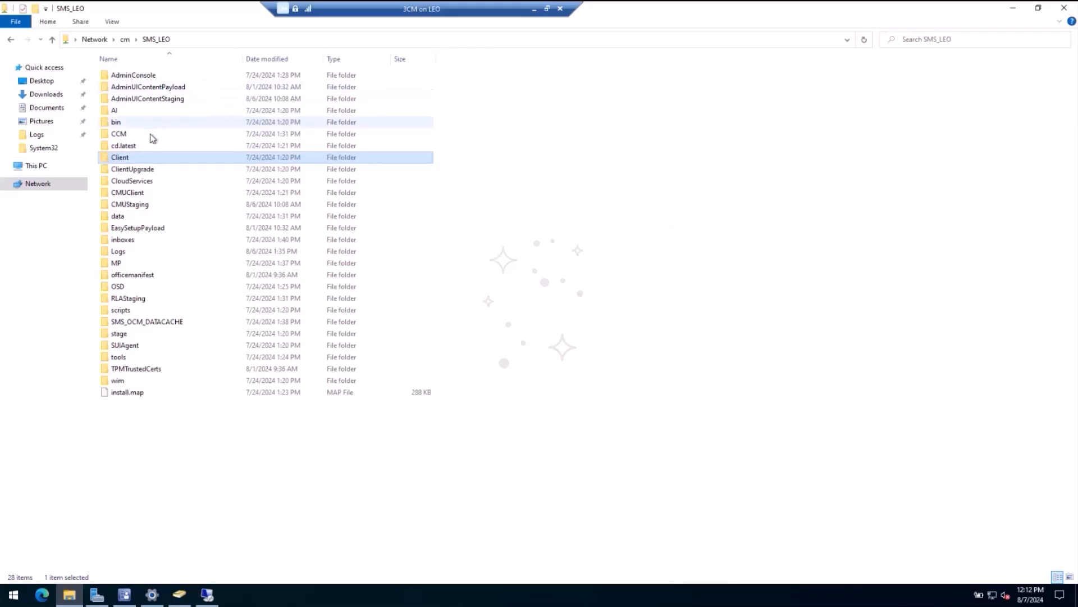
Step: Open the Client folder under Program Files\Microsoft Configuration Manager on the CMDB (D:) drive, granting access when asked
{"action": "left_click", "coordinate": [36, 166]}
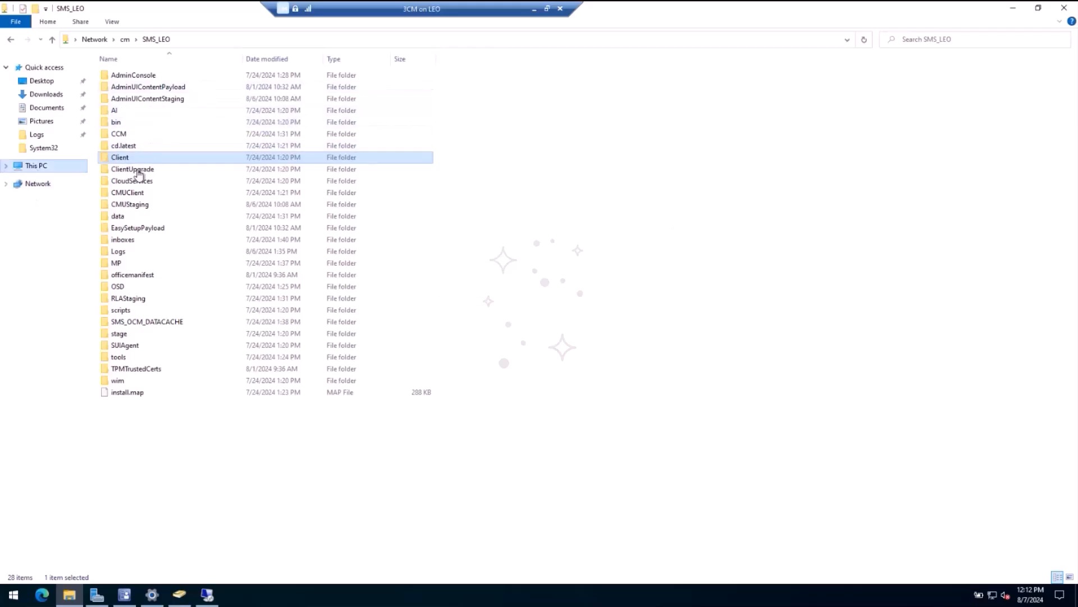
{"action": "double_click", "coordinate": [272, 168]}
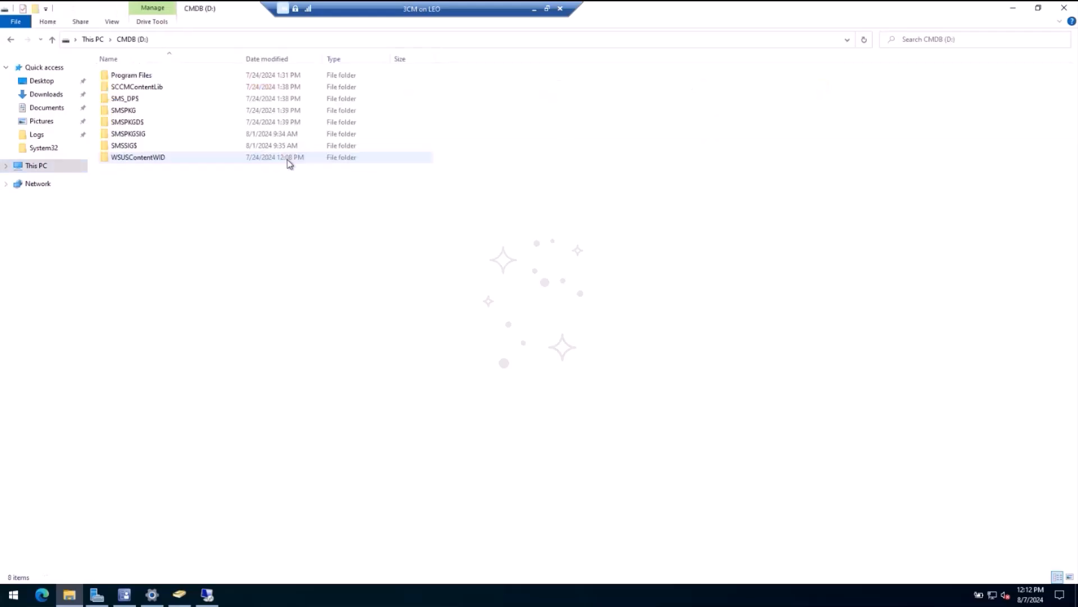
{"action": "left_click", "coordinate": [142, 78]}
{"action": "double_click", "coordinate": [142, 77]}
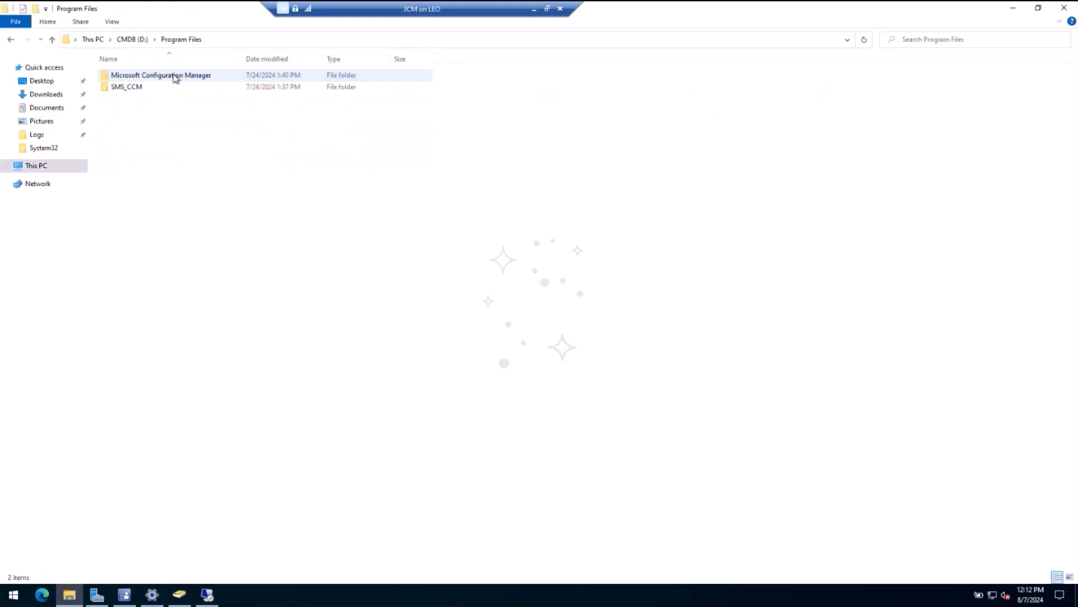
{"action": "left_click", "coordinate": [118, 79]}
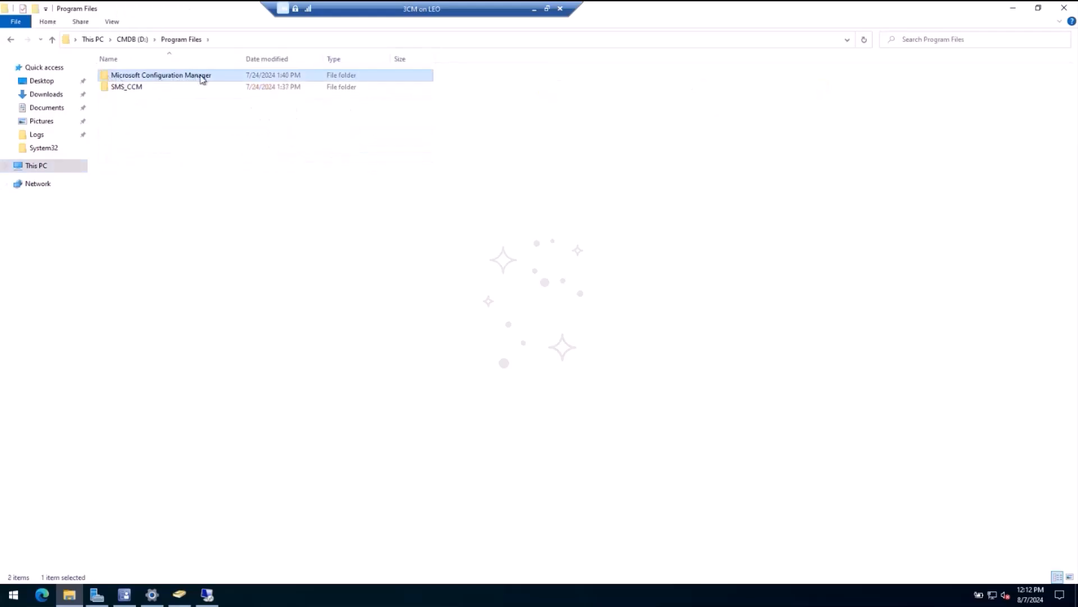
{"action": "double_click", "coordinate": [204, 76]}
{"action": "left_click", "coordinate": [144, 158]}
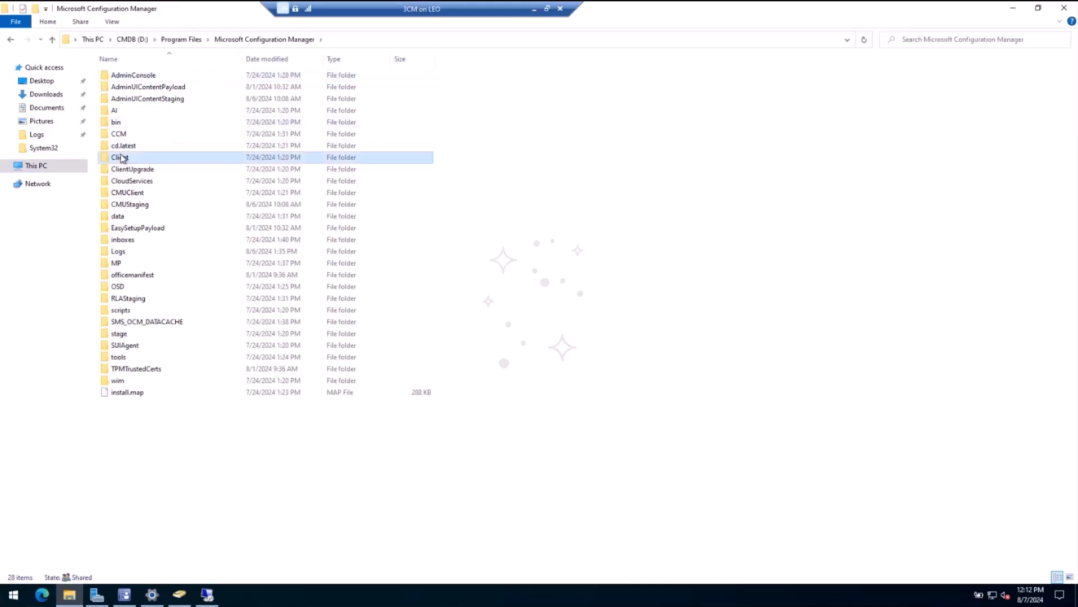
{"action": "double_click", "coordinate": [165, 161]}
{"action": "left_click", "coordinate": [543, 315]}
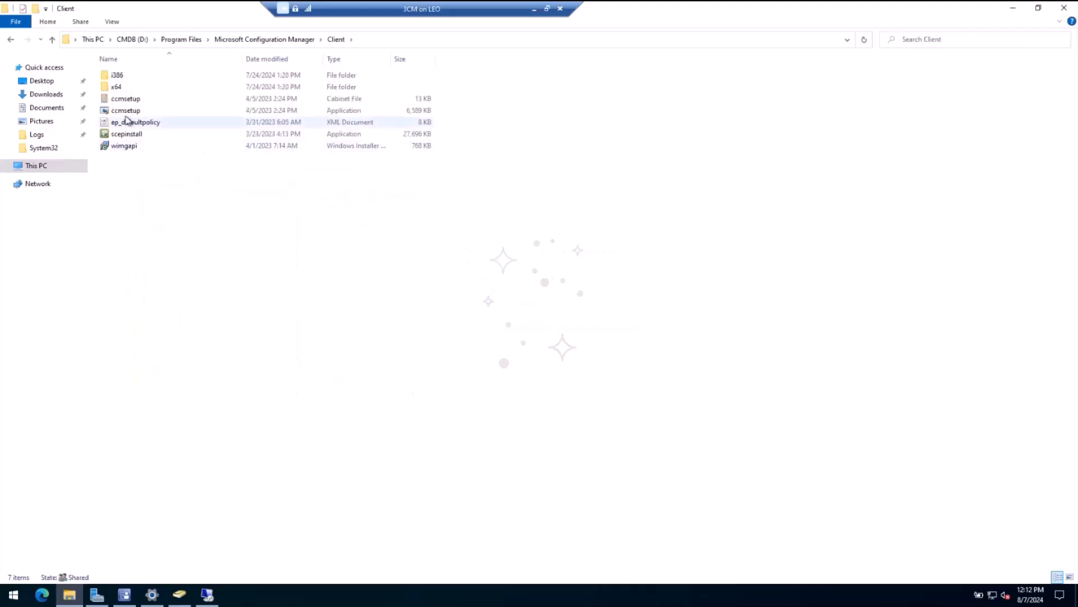
Step: Copy the ccmsetup application file from the Client folder
{"action": "left_click", "coordinate": [127, 111]}
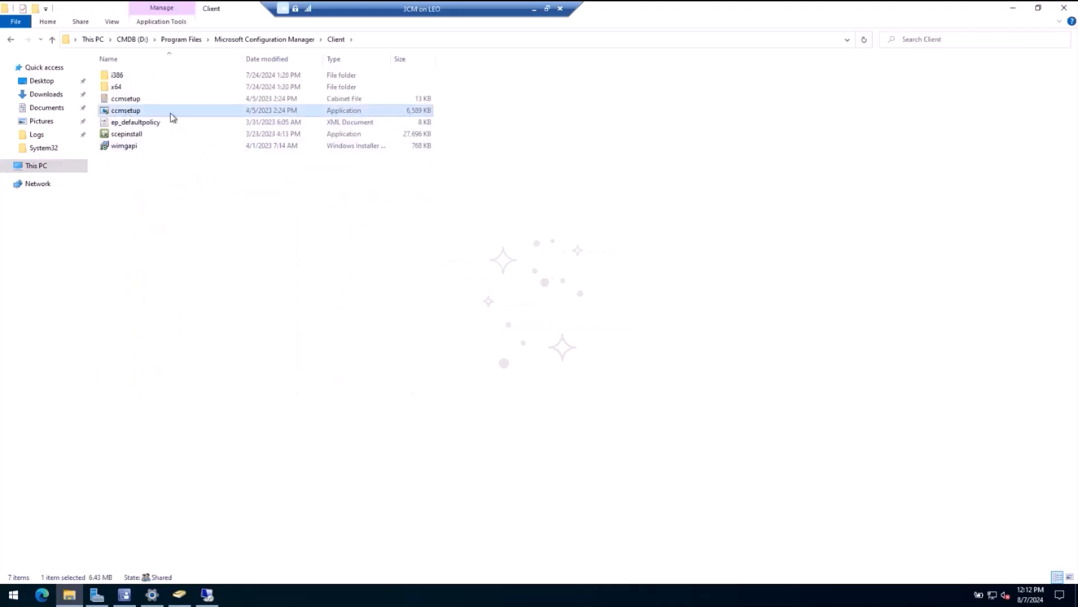
{"action": "right_click", "coordinate": [141, 112]}
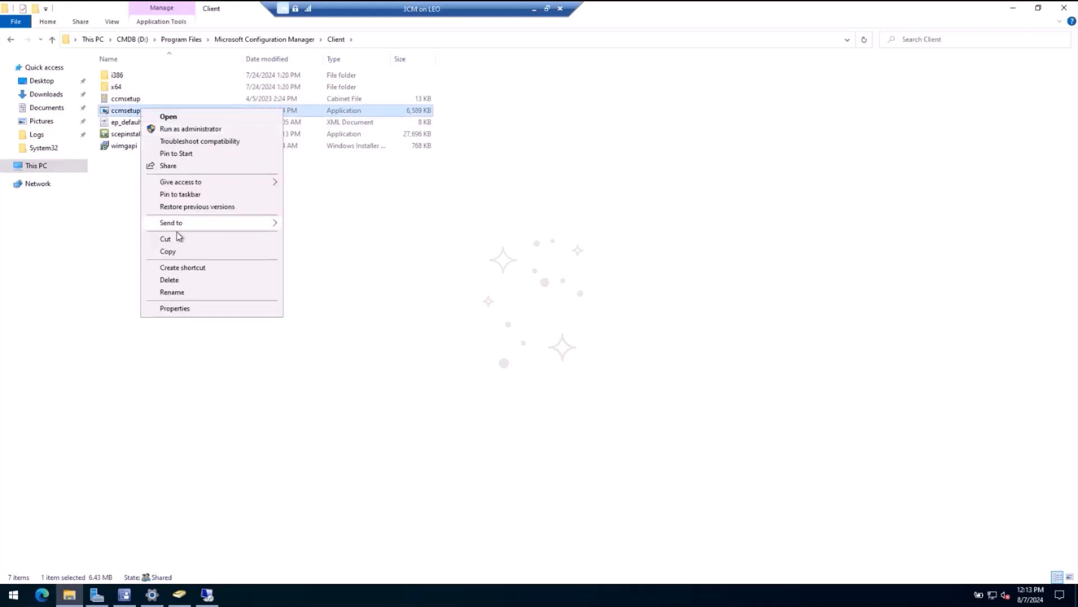
{"action": "left_click", "coordinate": [169, 252]}
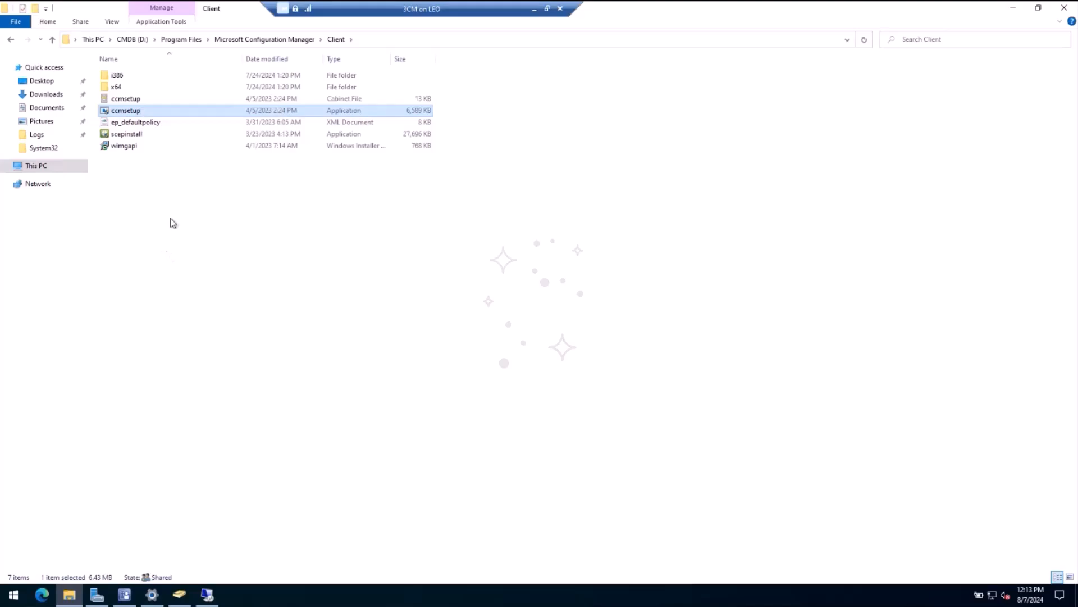
Step: Enter the administrative share path \\w10cl1\c$ as the File Explorer location
{"action": "left_click", "coordinate": [36, 165]}
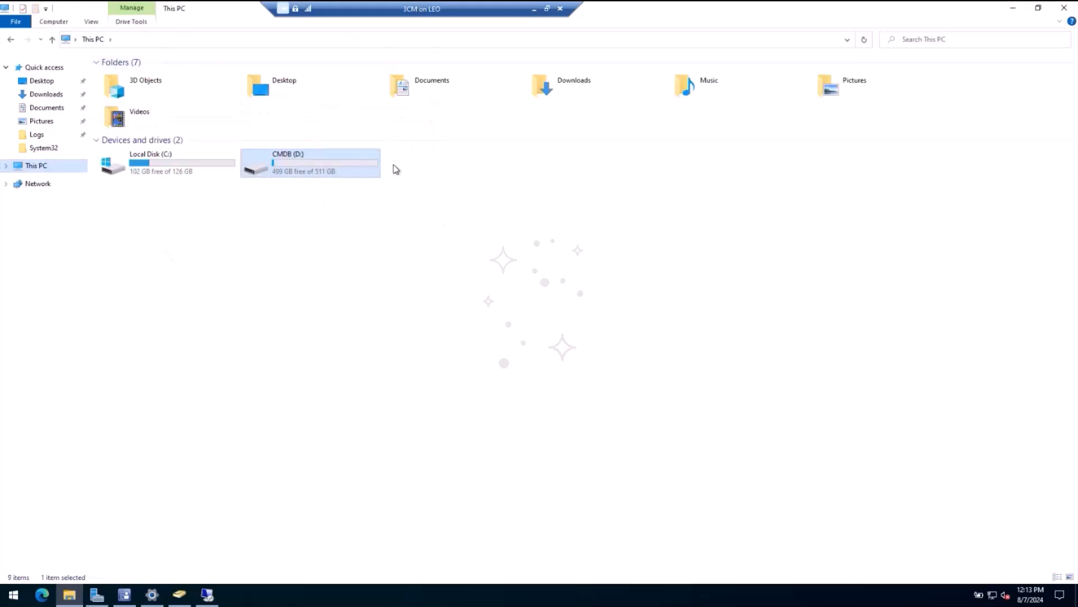
{"action": "left_click", "coordinate": [352, 42]}
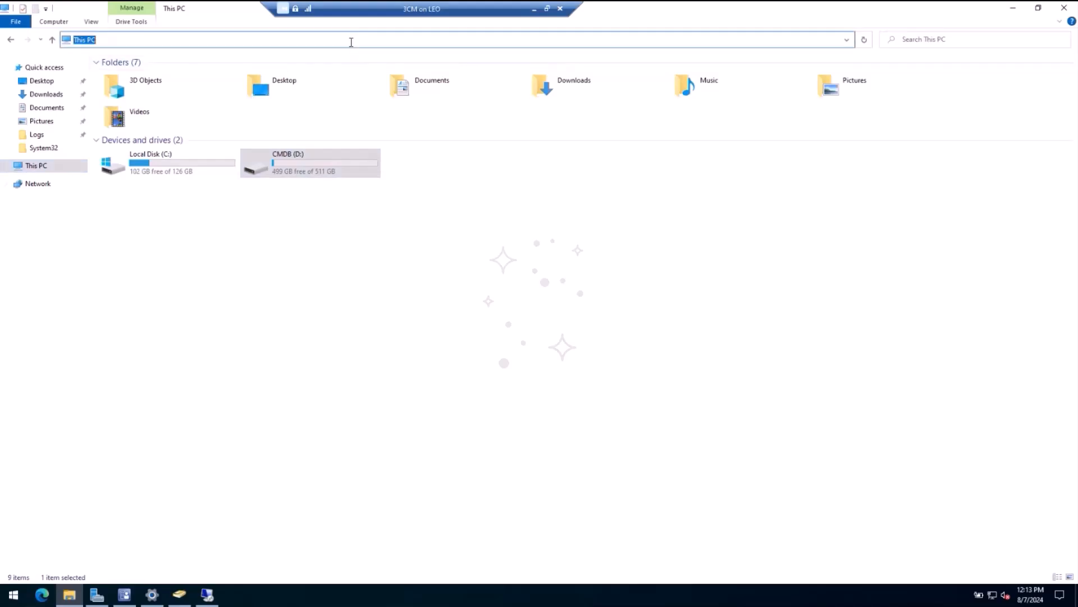
{"action": "type", "text": "\\\\w10cl1\\c$"}
{"action": "key", "text": "ctrl+a"}
{"action": "left_click", "coordinate": [375, 382]}
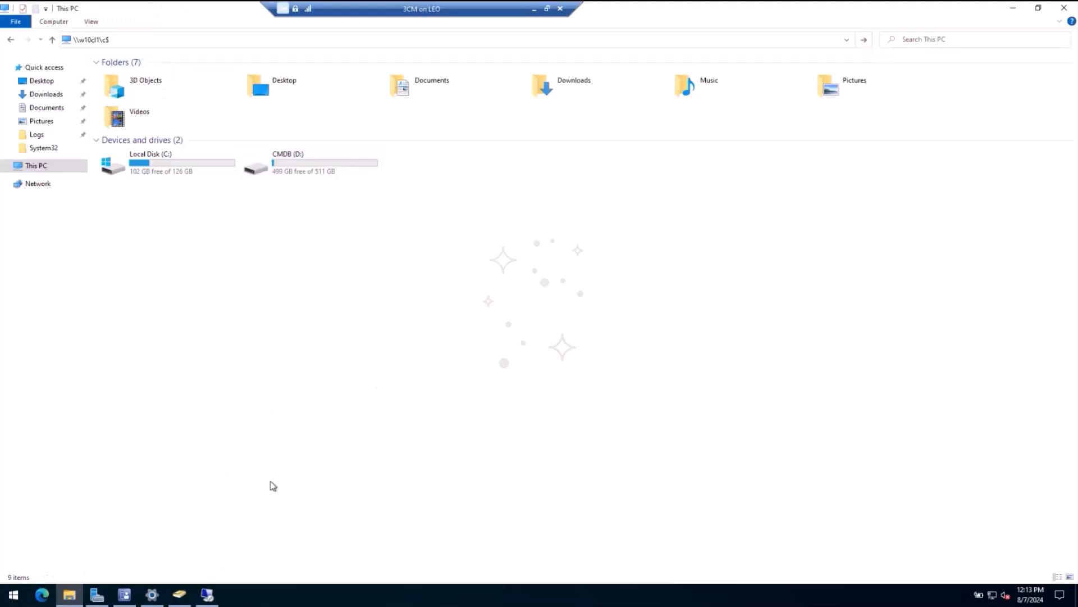
Step: Switch to the W10CL1 Remote Desktop session and open its Local Disk (C:) in File Explorer
{"action": "left_click", "coordinate": [207, 595]}
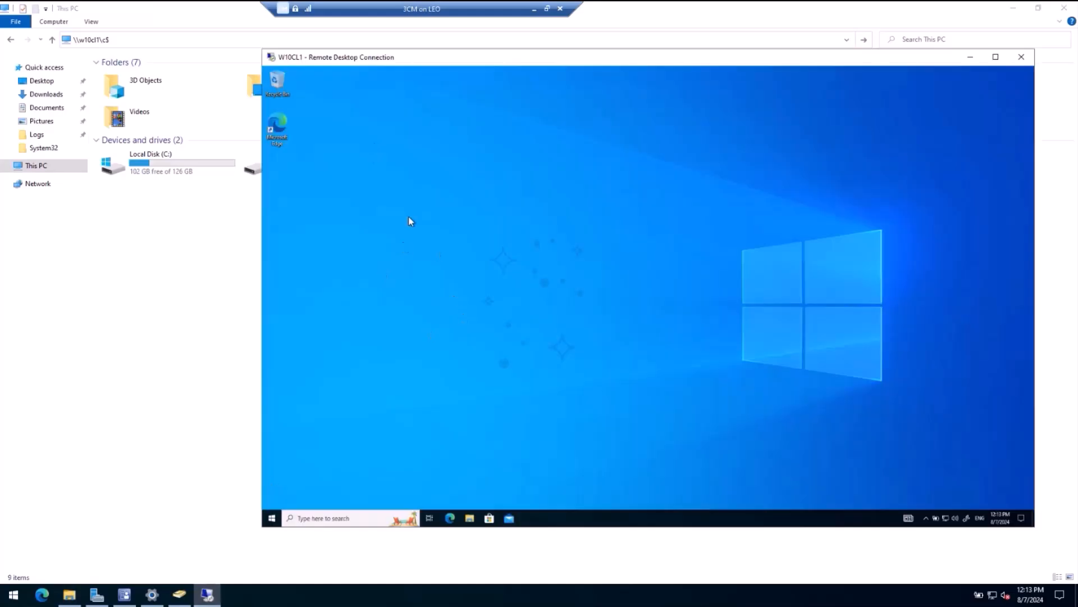
{"action": "left_click", "coordinate": [478, 517]}
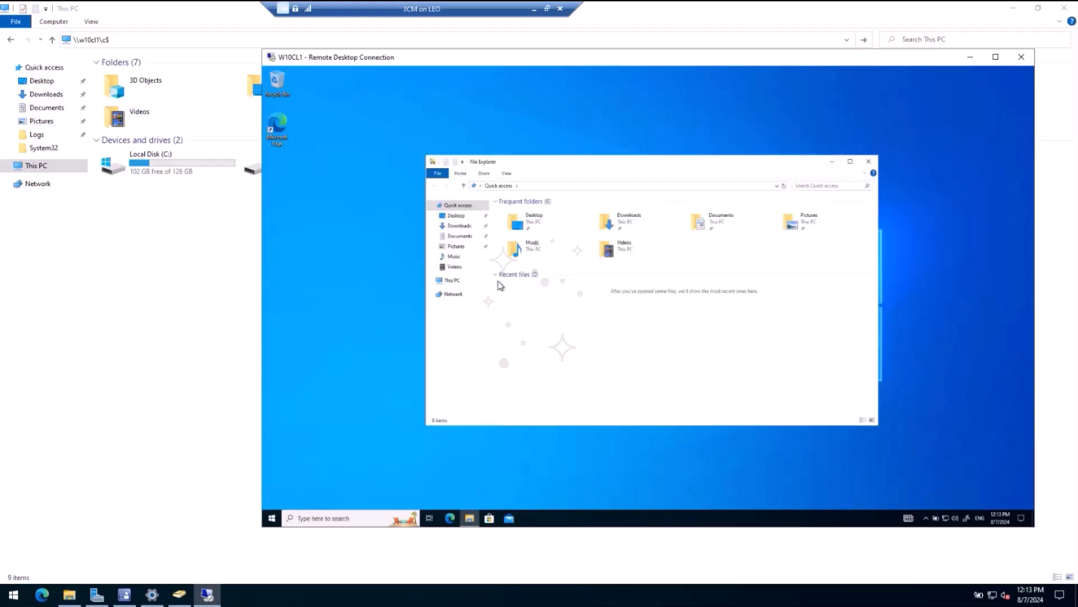
{"action": "left_click", "coordinate": [453, 280]}
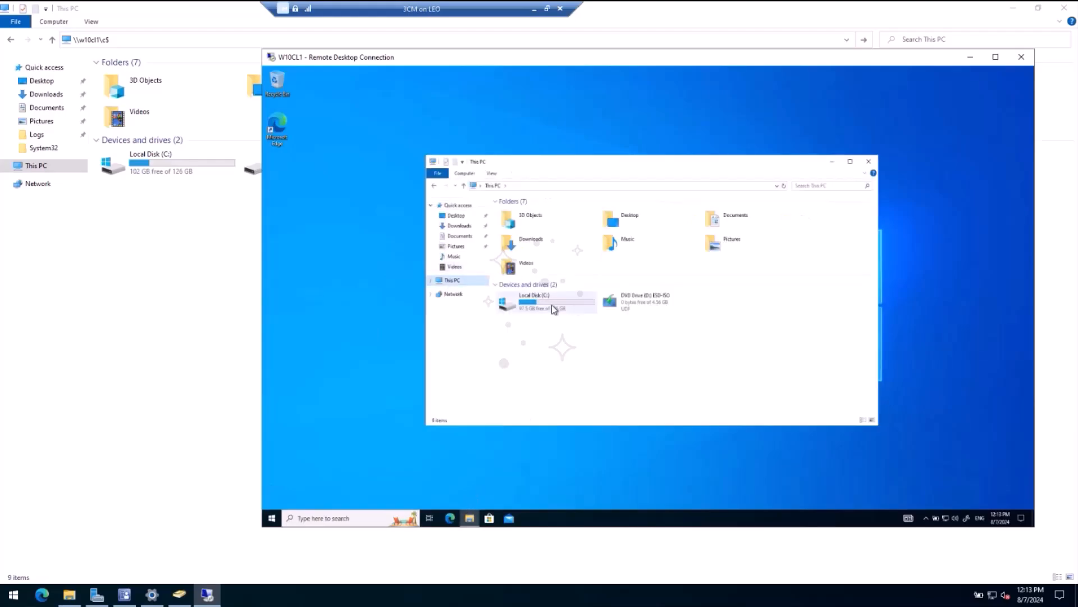
{"action": "left_click", "coordinate": [532, 306]}
{"action": "double_click", "coordinate": [531, 306]}
Step: Create a new folder named Temp in the root of W10CL1's C: drive
{"action": "right_click", "coordinate": [525, 303]}
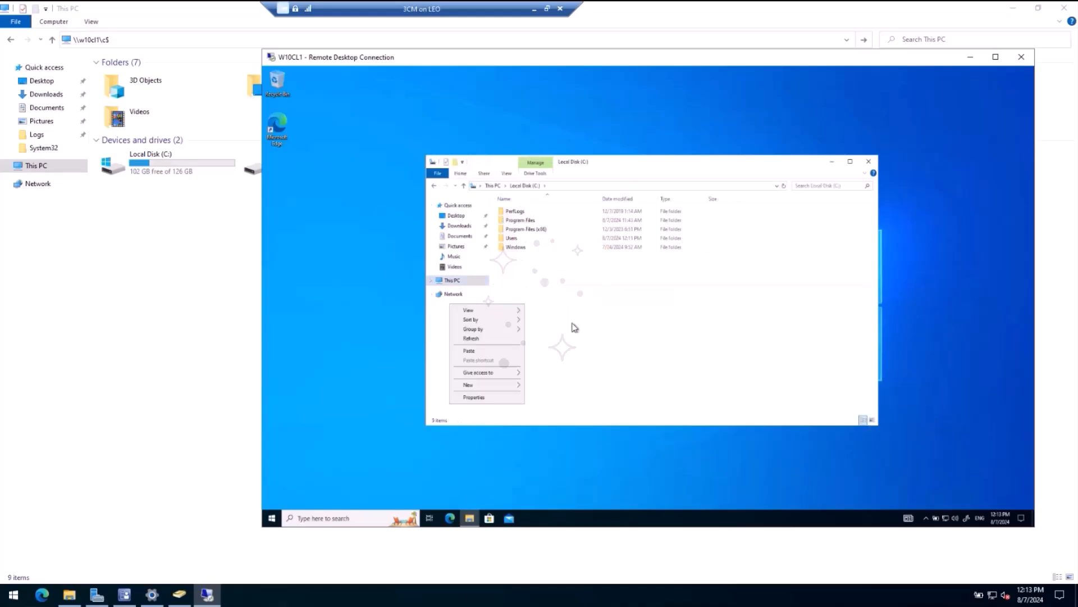
{"action": "mouse_move", "coordinate": [487, 385]}
{"action": "left_click", "coordinate": [540, 385]}
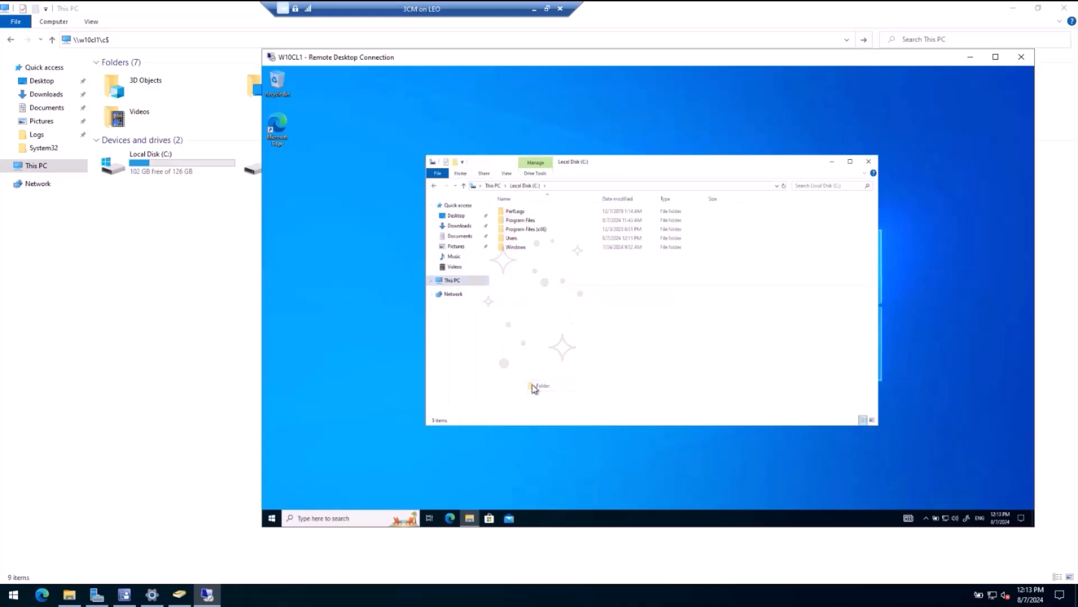
{"action": "type", "text": "Te"}
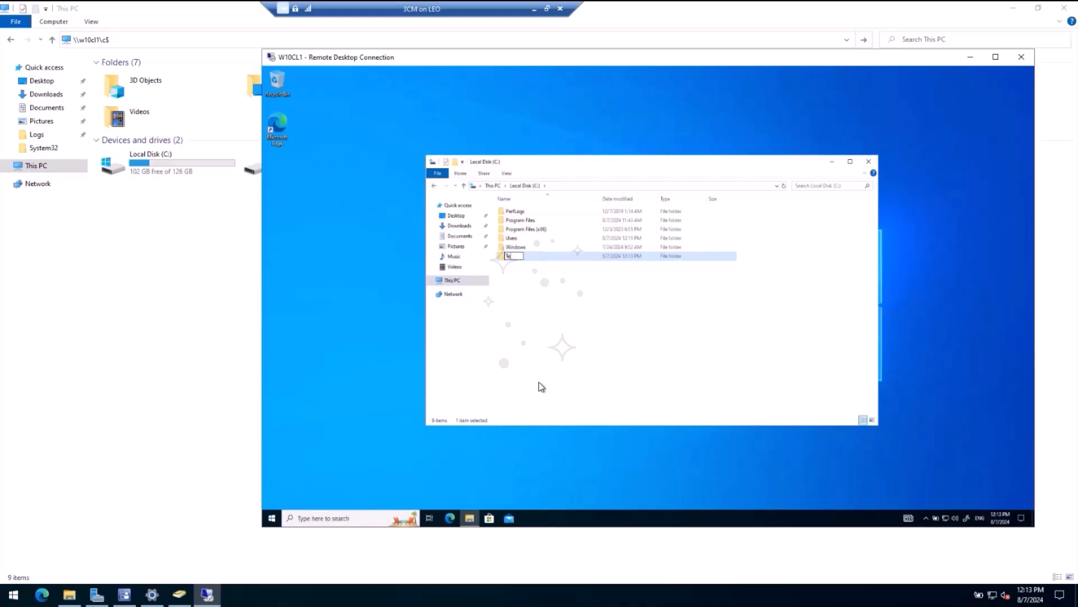
{"action": "type", "text": "mp"}
{"action": "key", "text": "Return"}
{"action": "key", "text": "Return"}
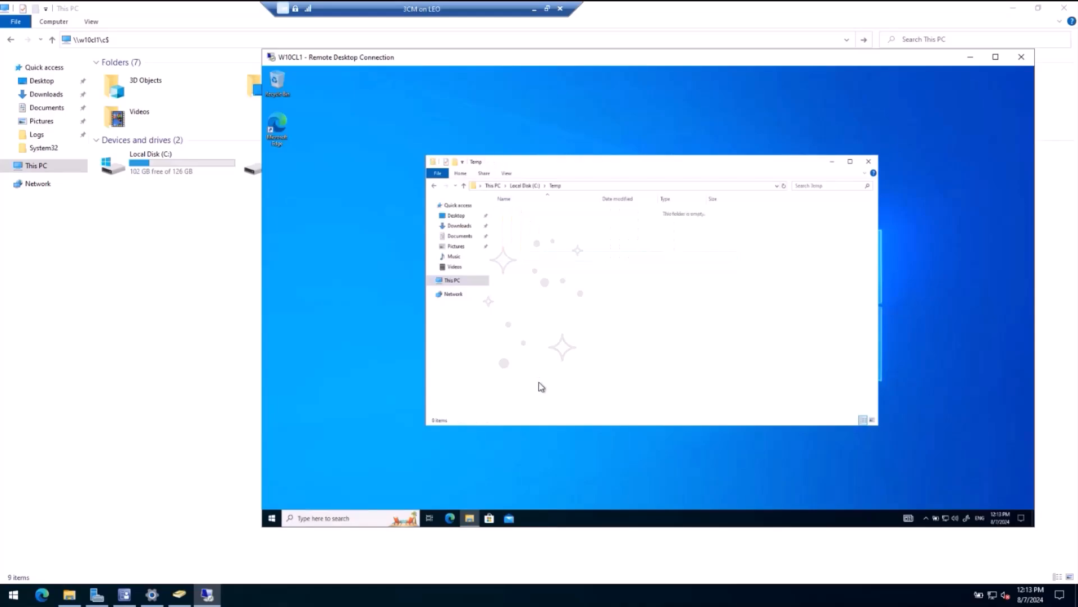
Step: Open the Temp folder and paste the copied ccmsetup application into it
{"action": "right_click", "coordinate": [527, 245]}
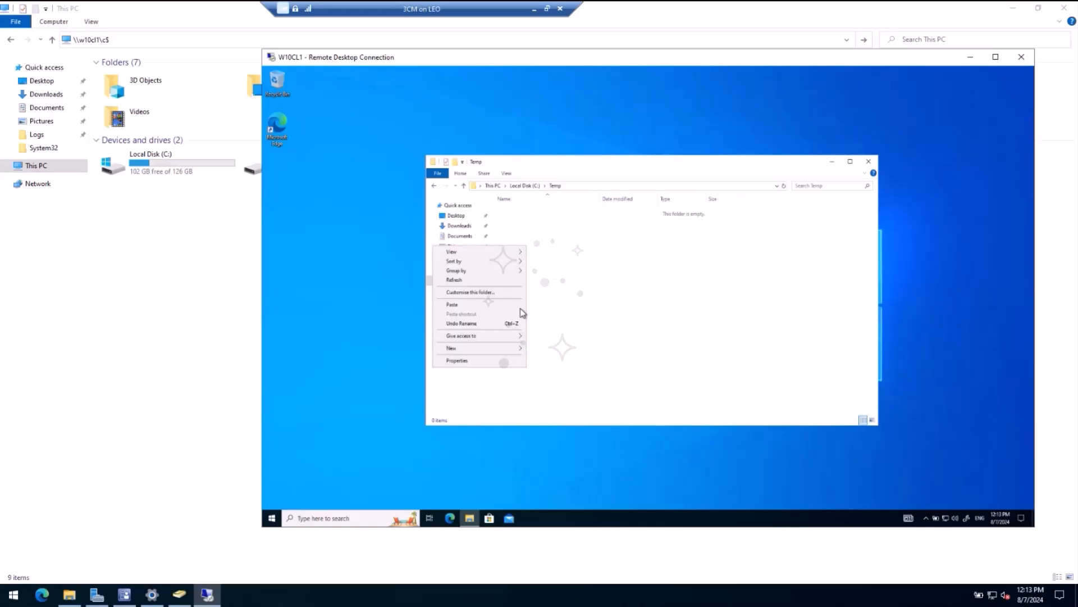
{"action": "left_click", "coordinate": [469, 305]}
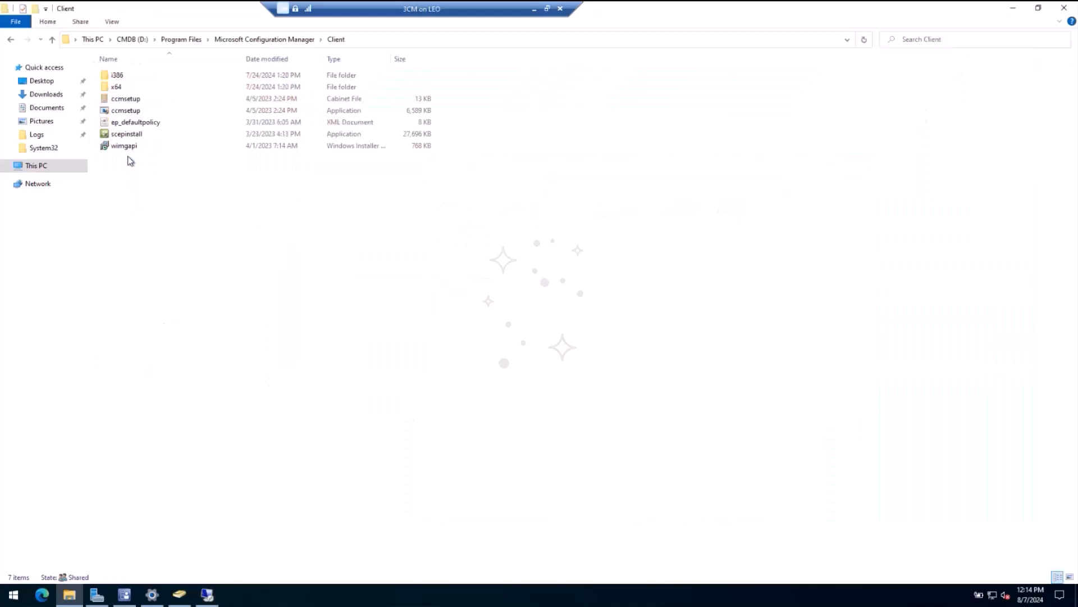
Step: Review the Client folder inside Microsoft Configuration Manager on the site server, then minimize File Explorer
{"action": "left_click", "coordinate": [294, 40]}
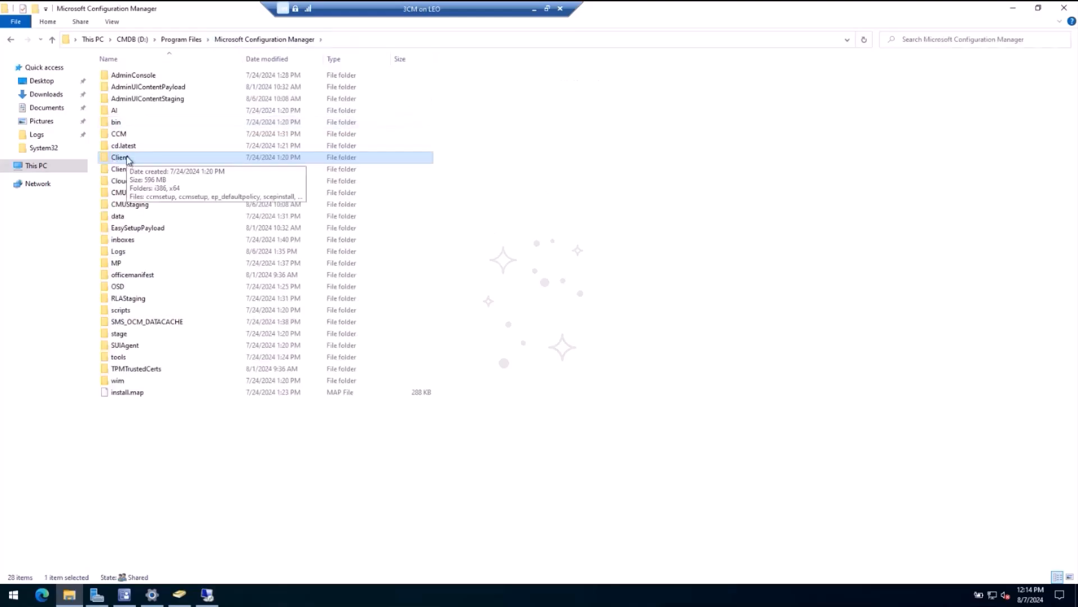
{"action": "right_click", "coordinate": [126, 156]}
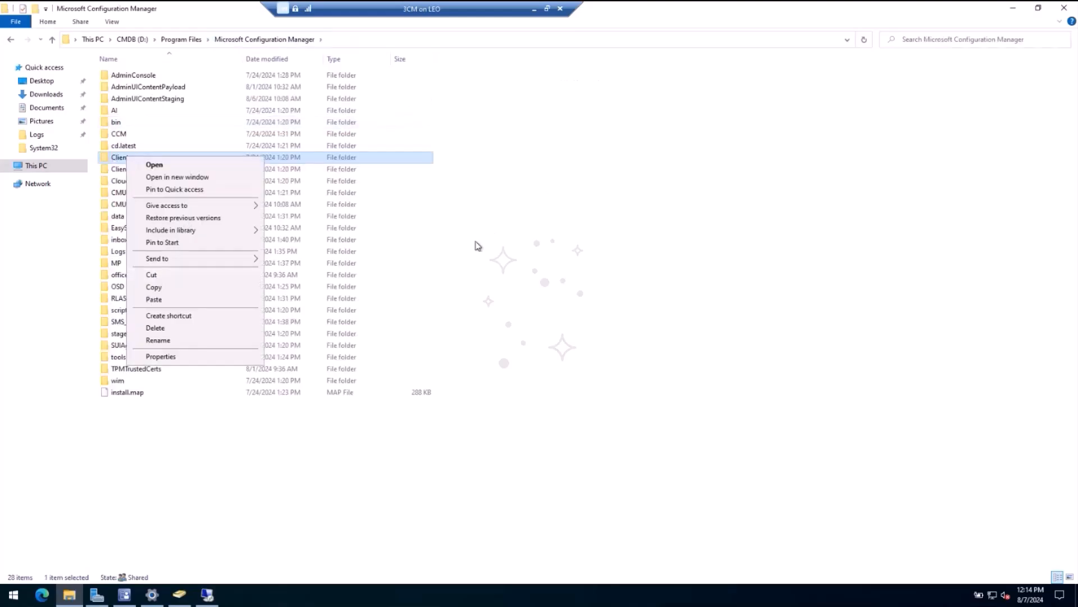
{"action": "left_click", "coordinate": [312, 154]}
{"action": "double_click", "coordinate": [213, 159]}
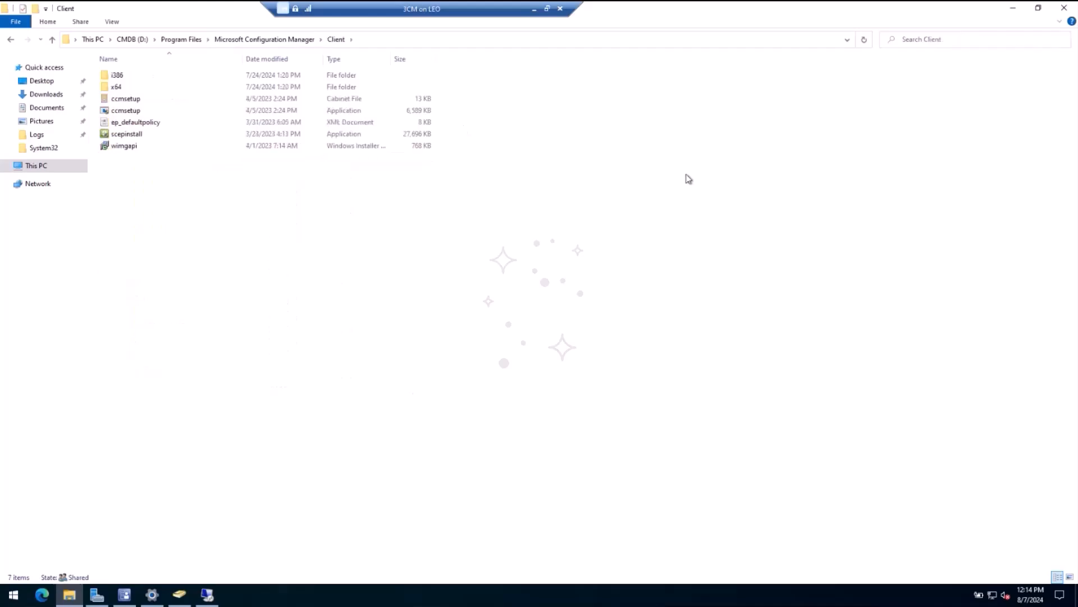
{"action": "left_click", "coordinate": [1013, 8]}
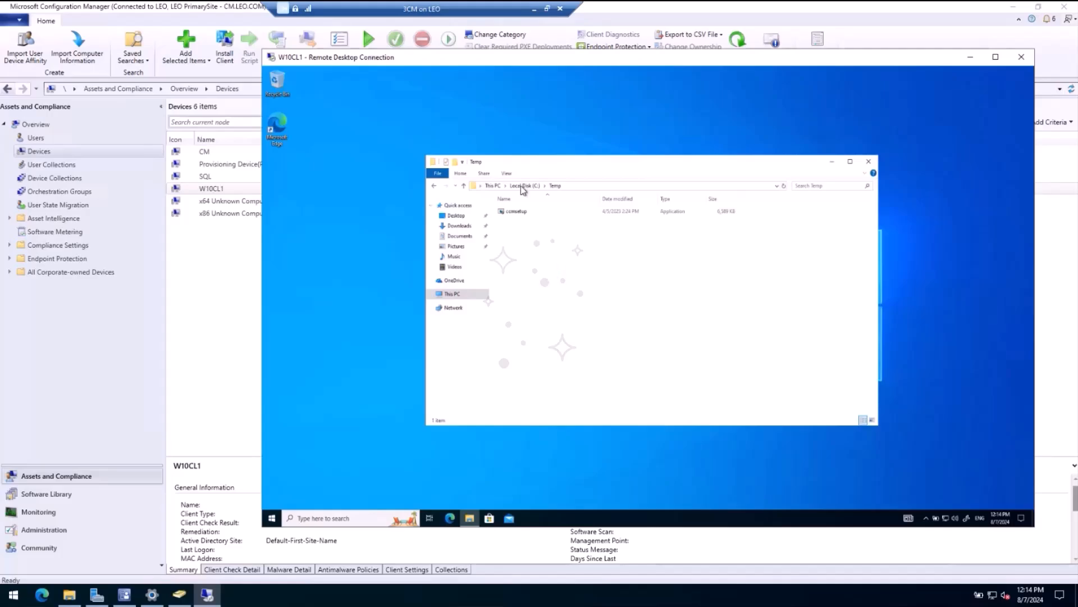
Step: Reposition the Temp folder window on W10CL1 and expand the remote session to full screen
{"action": "left_click_drag", "start_coordinate": [529, 167], "coordinate": [451, 135]}
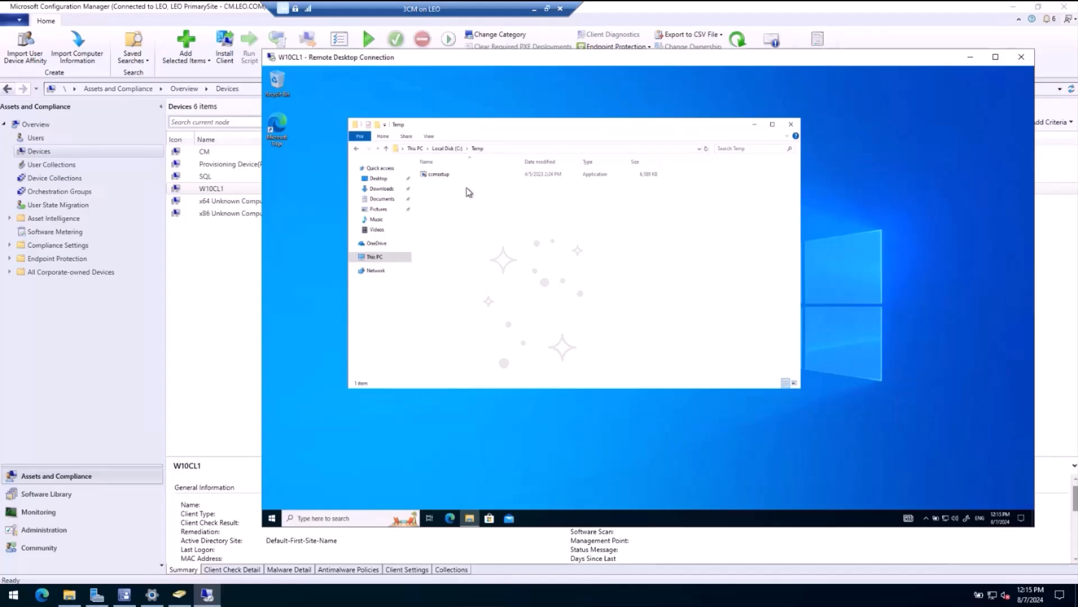
{"action": "double_click", "coordinate": [447, 60]}
{"action": "right_click", "coordinate": [15, 590]}
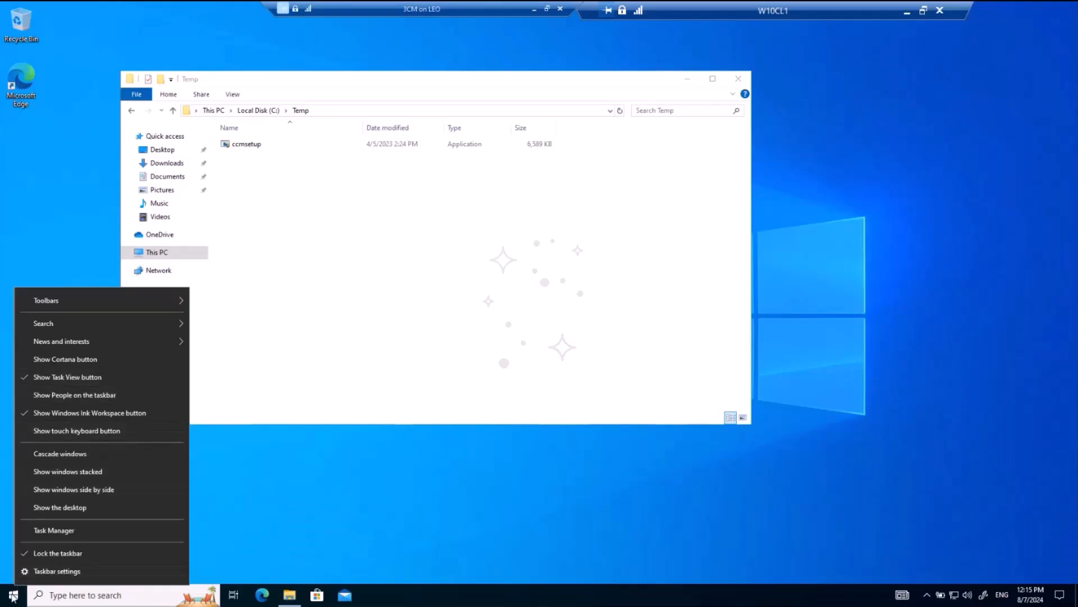
{"action": "right_click", "coordinate": [12, 596]}
{"action": "left_click", "coordinate": [93, 445]}
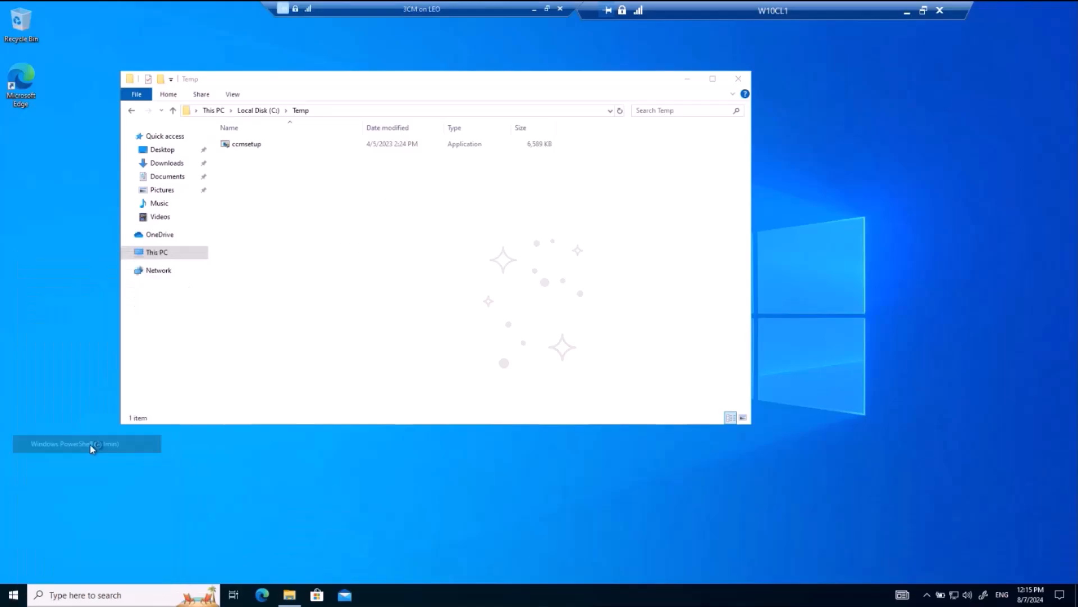
{"action": "left_click", "coordinate": [440, 372]}
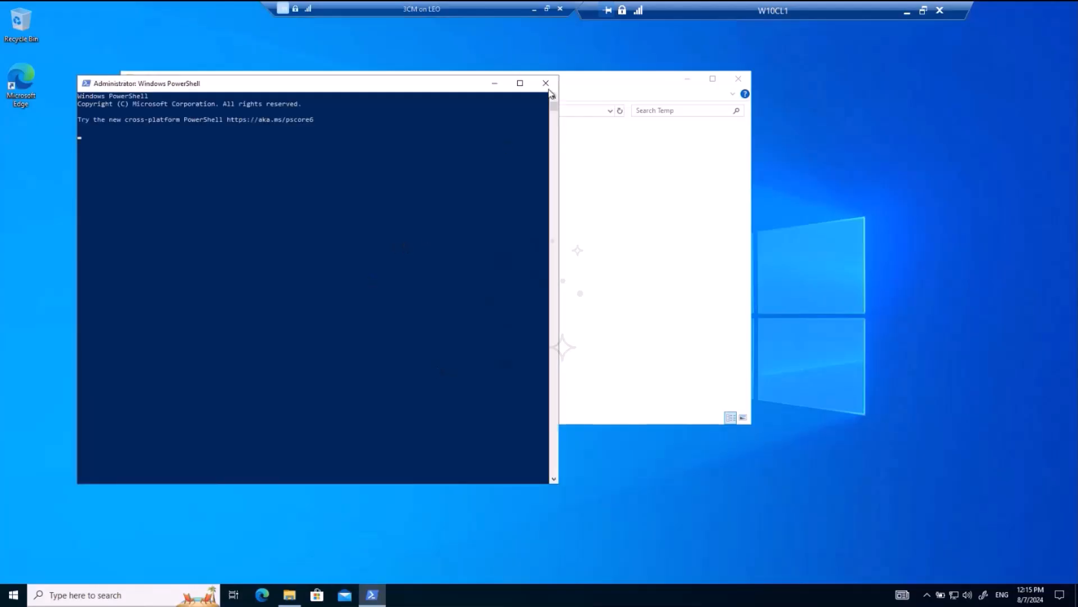
{"action": "left_click", "coordinate": [545, 83]}
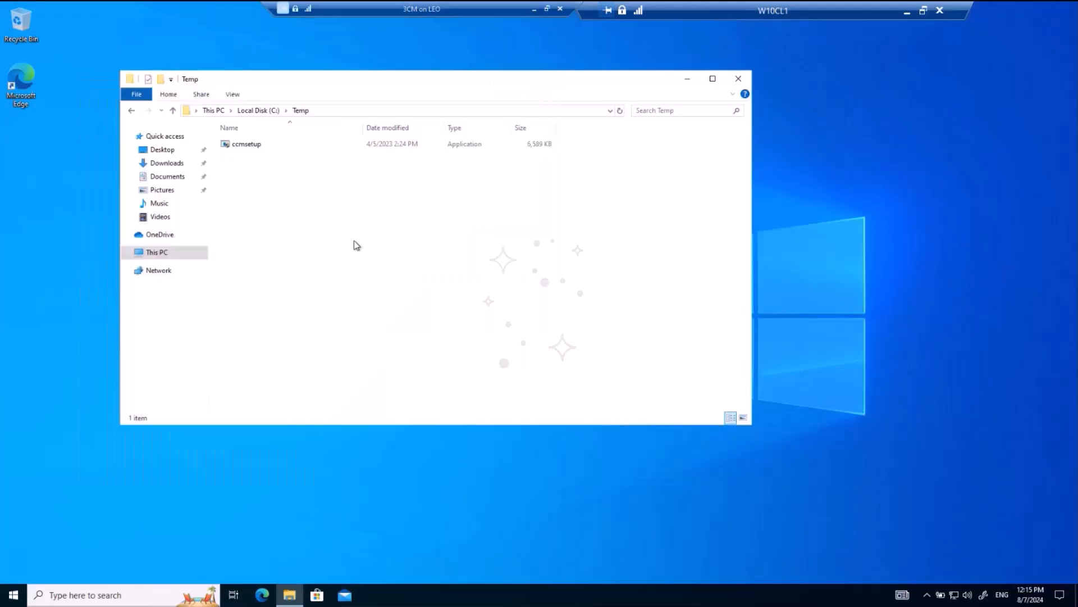
Step: Open Command Prompt as administrator on W10CL1, approving the elevation and moving its window clear of the Temp folder listing
{"action": "left_click", "coordinate": [13, 600]}
{"action": "type", "text": "cm"}
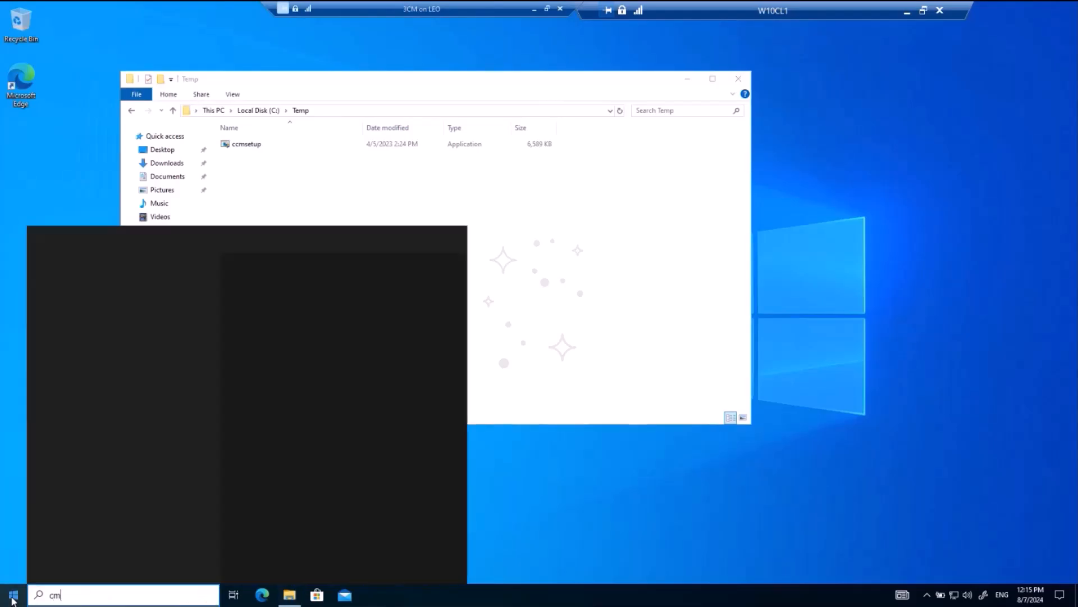
{"action": "type", "text": "d"}
{"action": "left_click", "coordinate": [288, 395]}
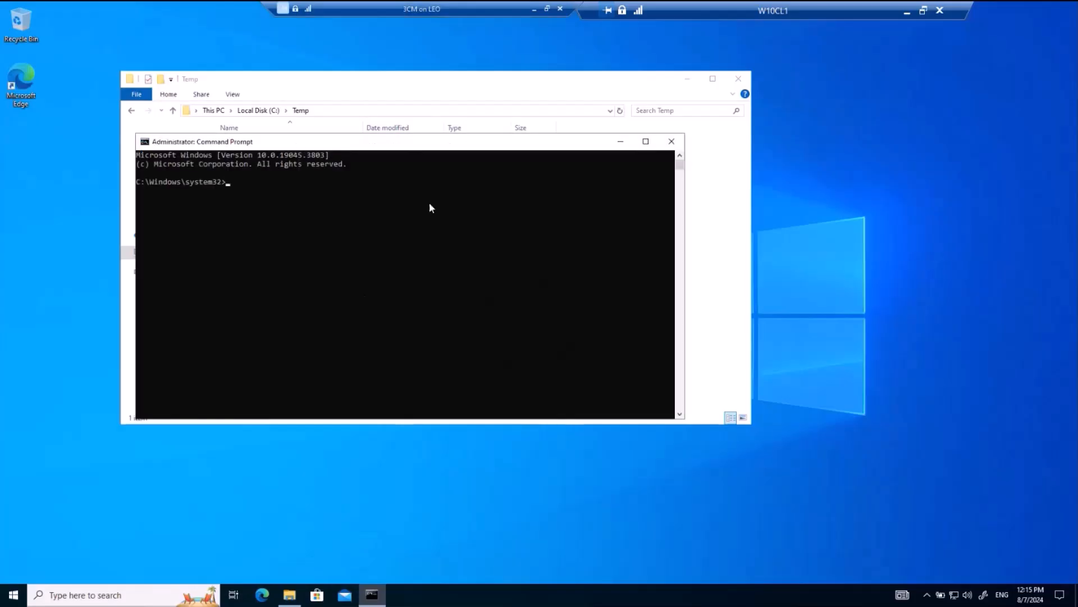
{"action": "left_click", "coordinate": [416, 330]}
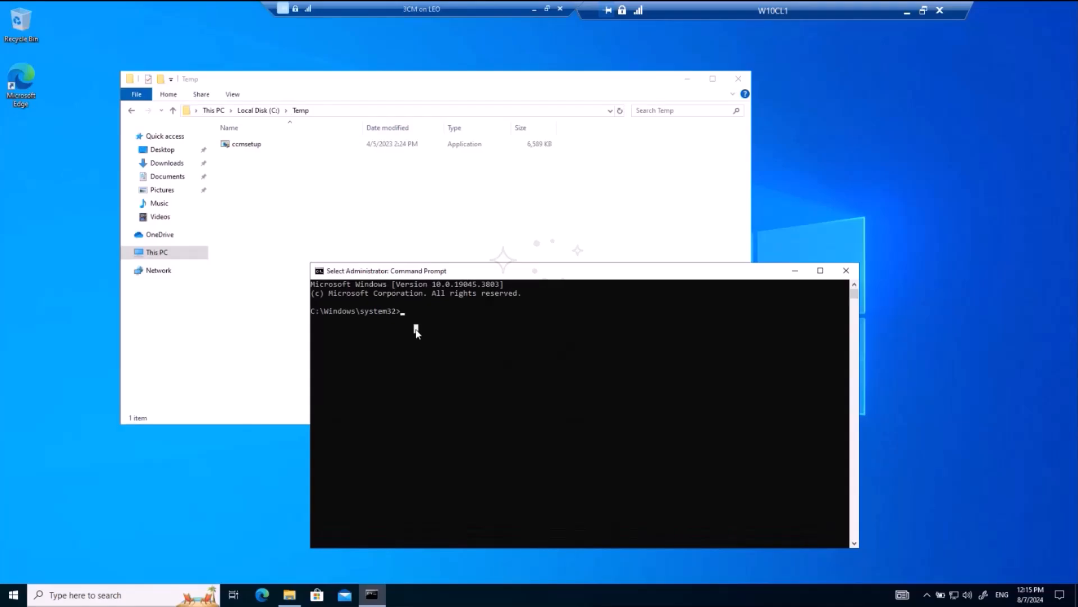
Step: Change the working directory to C:\Temp and begin the install command with ccmsetup.exe
{"action": "type", "text": "cd\\"}
{"action": "key", "text": "Return"}
{"action": "type", "text": "cd te"}
{"action": "key", "text": "Tab"}
{"action": "key", "text": "Return"}
{"action": "type", "text": "ccmsetup.exe /soucre"}
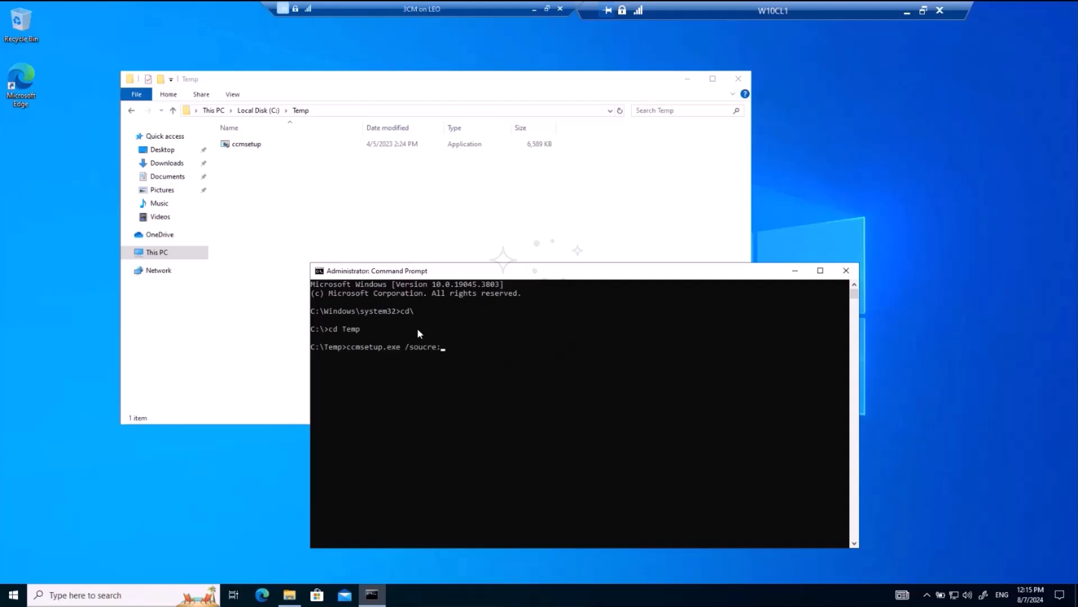
{"action": "type", "text": ":\\"}
{"action": "type", "text": "t"}
{"action": "type", "text": "em["}
{"action": "key", "text": "BackSpace"}
{"action": "type", "text": "p"}
{"action": "type", "text": "\\client"}
{"action": "type", "text": "\\"}
{"action": "key", "text": "BackSpace"}
{"action": "key", "text": "BackSpace"}
{"action": "key", "text": "BackSpace"}
{"action": "key", "text": "BackSpace"}
{"action": "key", "text": "BackSpace"}
{"action": "key", "text": "BackSpace"}
{"action": "key", "text": "BackSpace"}
{"action": "key", "text": "BackSpace"}
{"action": "key", "text": "BackSpace"}
{"action": "key", "text": "BackSpace"}
{"action": "key", "text": "BackSpace"}
{"action": "key", "text": "BackSpace"}
{"action": "key", "text": "BackSpace"}
{"action": "key", "text": "BackSpace"}
{"action": "key", "text": "BackSpace"}
{"action": "key", "text": "BackSpace"}
{"action": "key", "text": "BackSpace"}
{"action": "key", "text": "BackSpace"}
{"action": "key", "text": "BackSpace"}
{"action": "key", "text": "BackSpace"}
Step: Add the management point parameter /mp:CM.LEO.COM to the ccmsetup.exe command
{"action": "left_click_drag", "start_coordinate": [411, 274], "coordinate": [407, 236]}
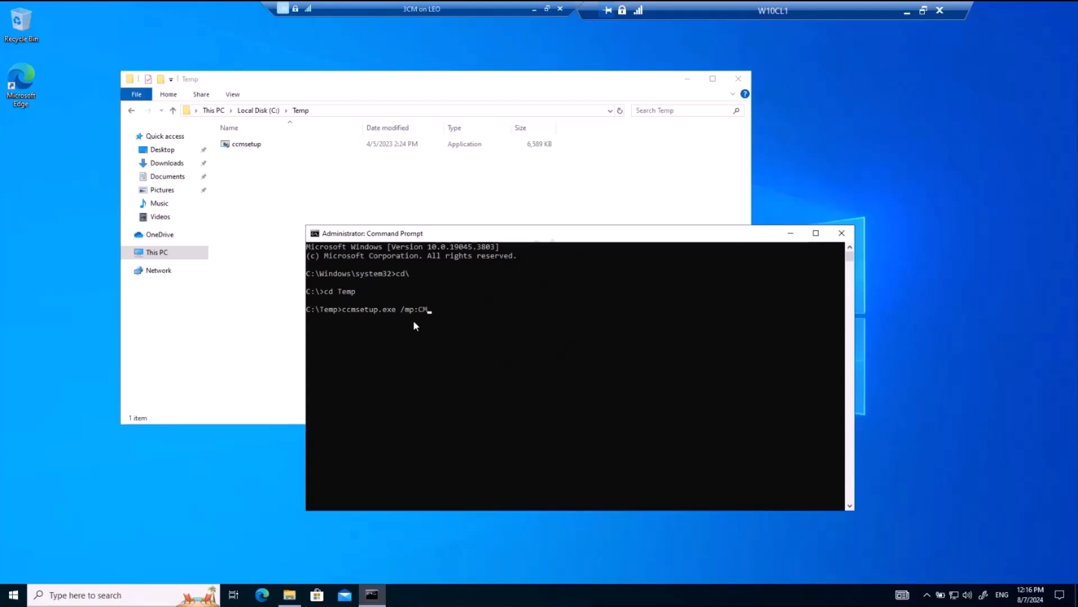
{"action": "type", "text": ".COM"}
{"action": "type", "text": " /LO"}
{"action": "key", "text": "BackSpace"}
{"action": "key", "text": "BackSpace"}
{"action": "type", "text": "logon"}
{"action": "key", "text": "Left"}
{"action": "key", "text": "Left"}
{"action": "key", "text": "Right"}
{"action": "key", "text": "Right"}
{"action": "key", "text": "BackSpace"}
{"action": "key", "text": "BackSpace"}
{"action": "key", "text": "BackSpace"}
{"action": "key", "text": "BackSpace"}
{"action": "key", "text": "BackSpace"}
{"action": "key", "text": "BackSpace"}
{"action": "key", "text": "BackSpace"}
{"action": "key", "text": "BackSpace"}
Step: Add the property SMSSITECODE=LEO to the ccmsetup.exe command and run it
{"action": "type", "text": "SMSSITECODE="}
{"action": "left_click", "coordinate": [416, 309]}
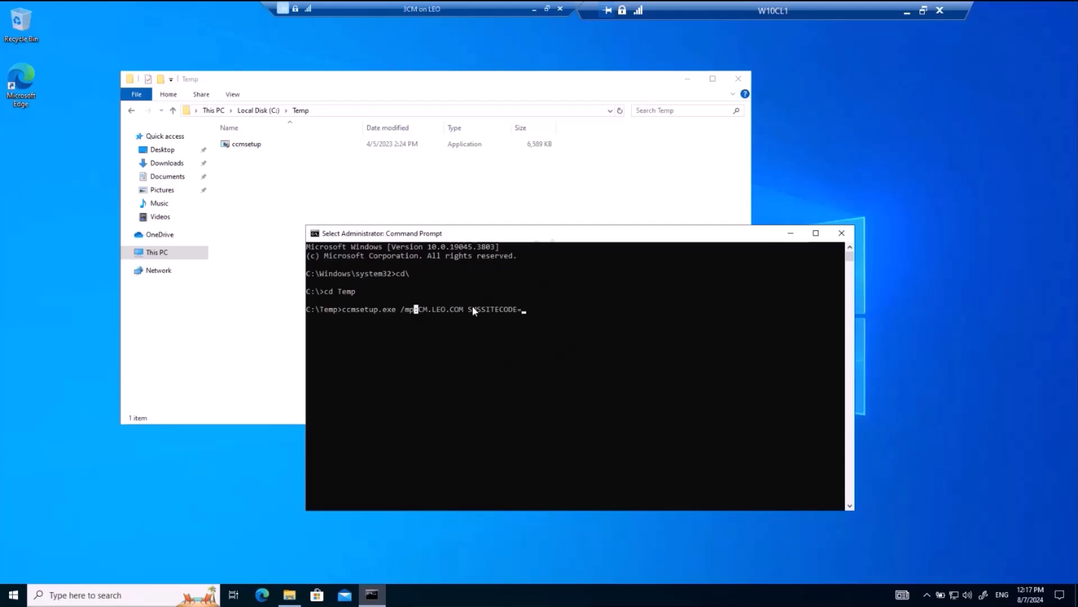
{"action": "left_click", "coordinate": [524, 310]}
{"action": "type", "text": "LEO"}
{"action": "key", "text": "BackSpace"}
{"action": "key", "text": "Return"}
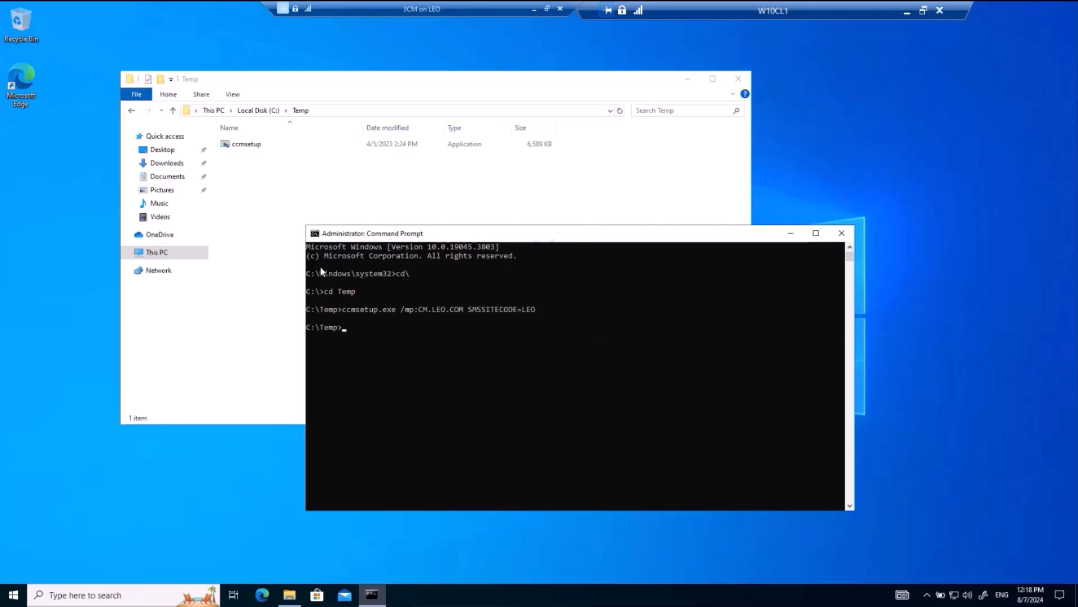
Step: Open Task Manager and examine the ccmsetup.exe background process and its ccmsetup service entry
{"action": "right_click", "coordinate": [456, 588]}
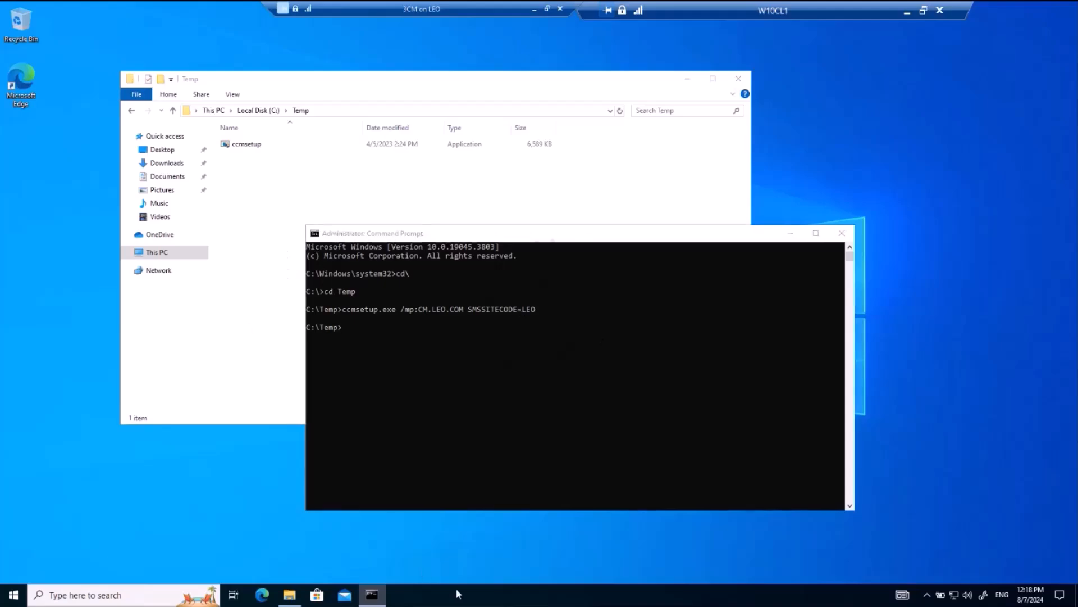
{"action": "left_click", "coordinate": [498, 533]}
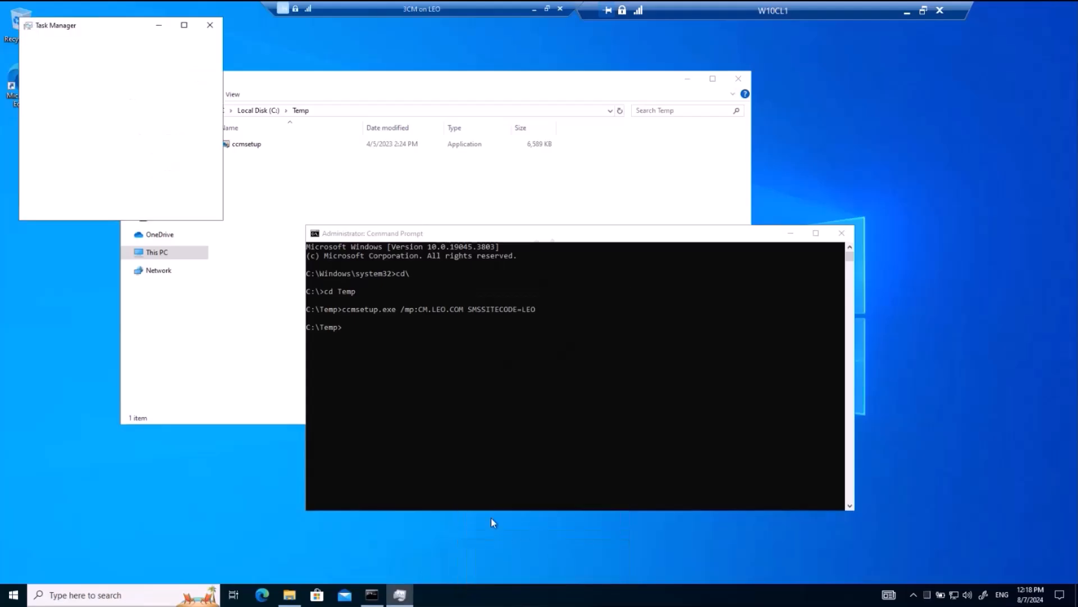
{"action": "left_click", "coordinate": [42, 206]}
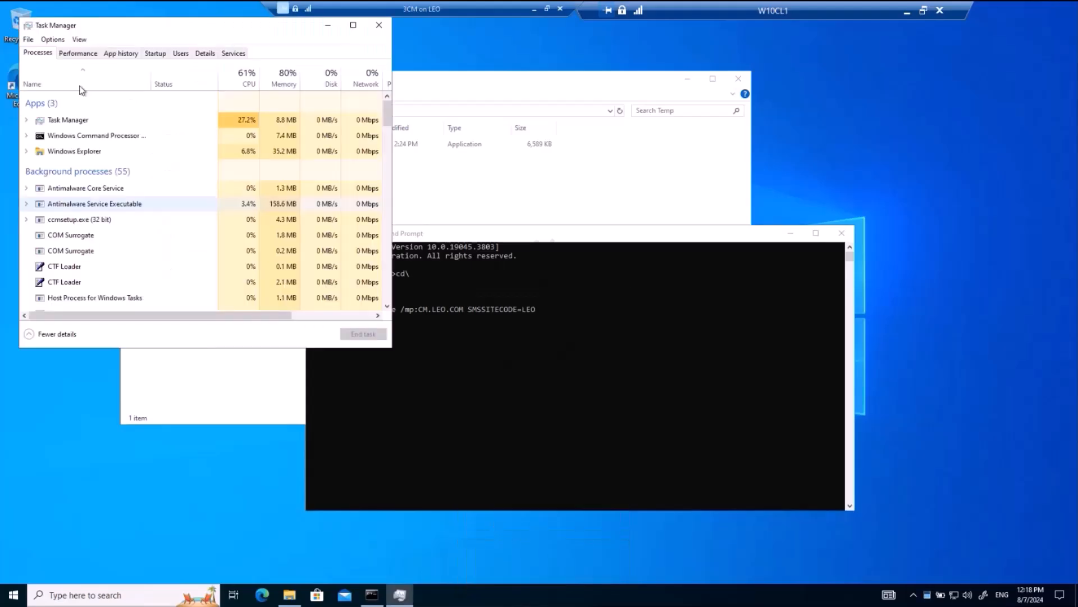
{"action": "left_click_drag", "start_coordinate": [100, 29], "coordinate": [169, 41]}
{"action": "left_click_drag", "start_coordinate": [492, 81], "coordinate": [516, 80]}
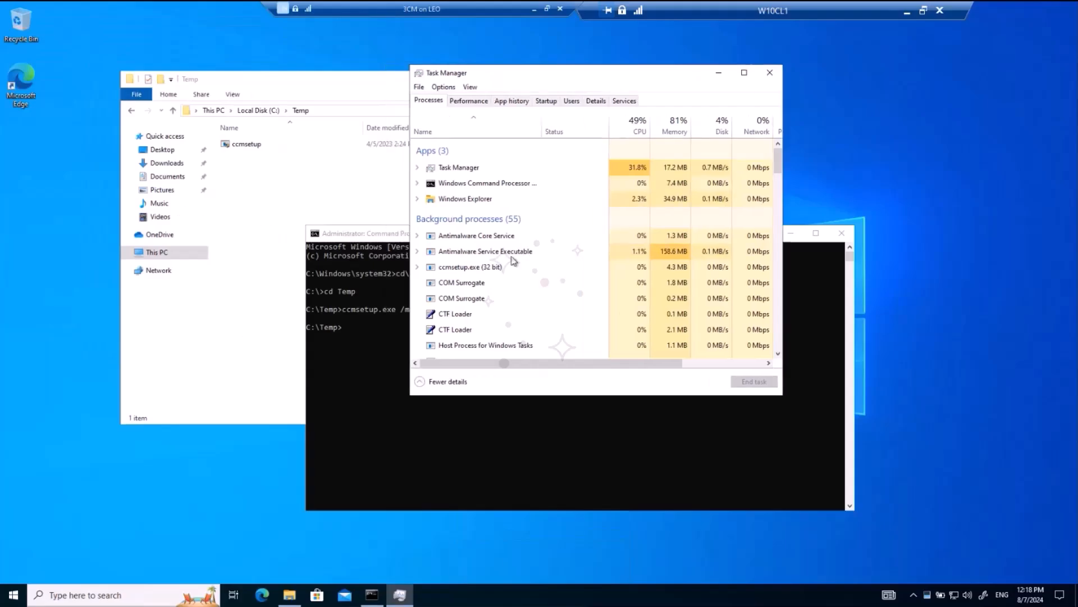
{"action": "left_click", "coordinate": [464, 269]}
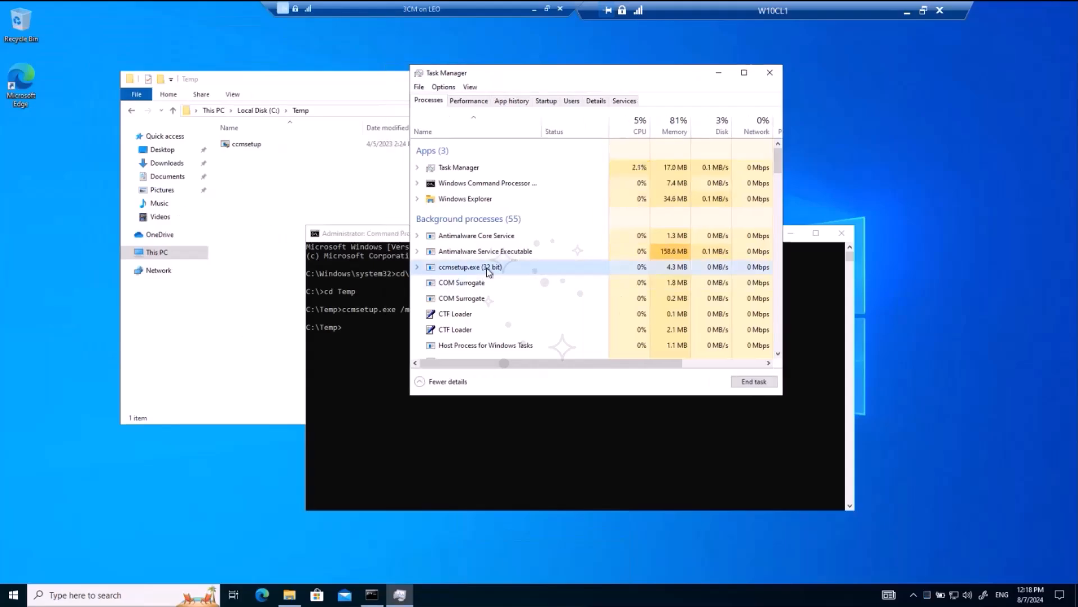
{"action": "left_click", "coordinate": [417, 267]}
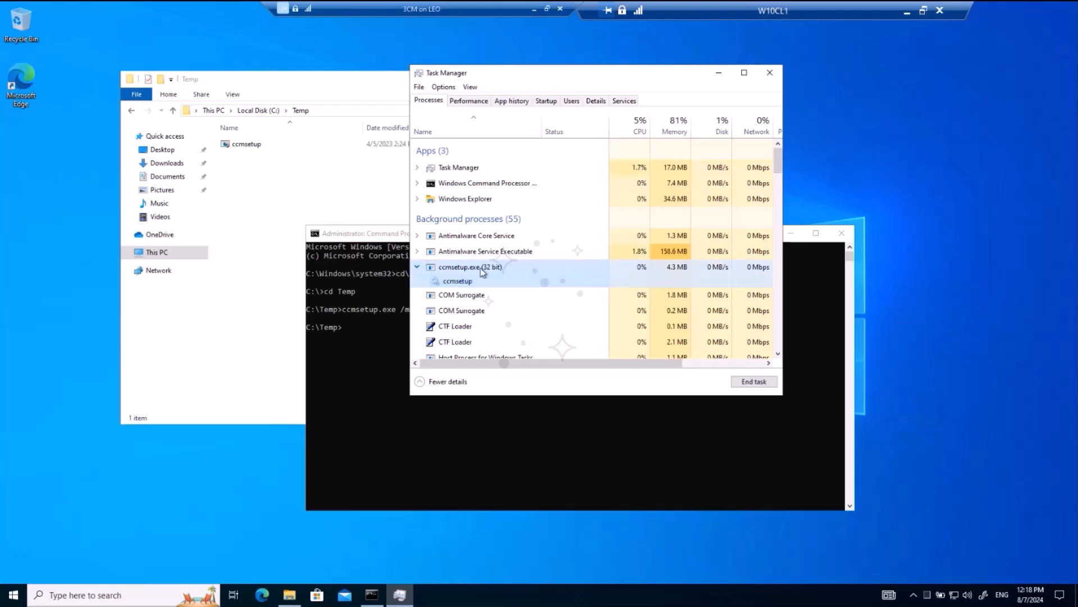
{"action": "left_click", "coordinate": [456, 284]}
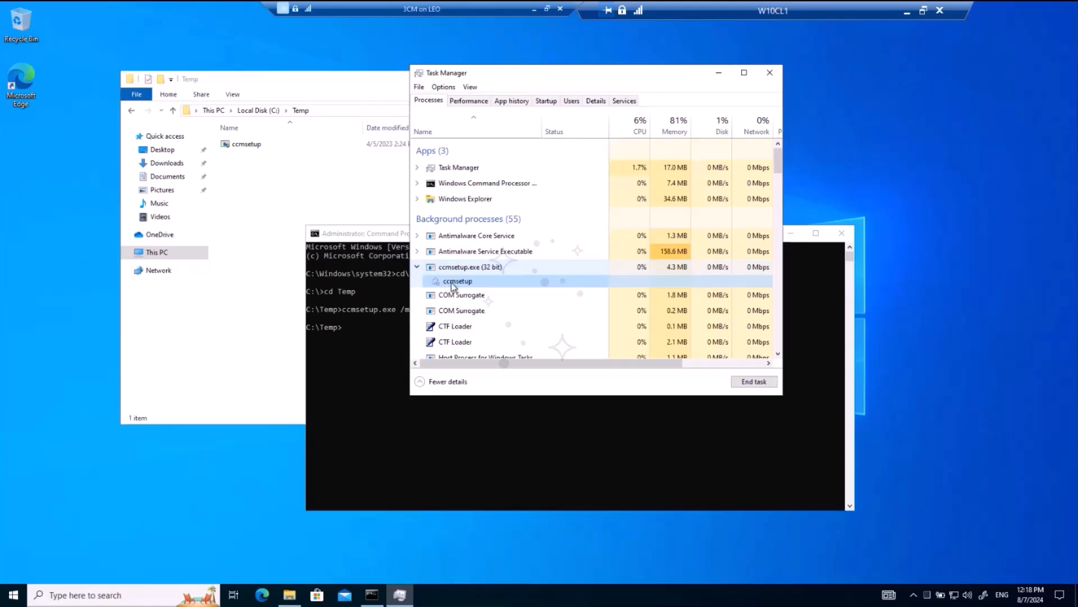
{"action": "left_click", "coordinate": [475, 268]}
{"action": "left_click_drag", "start_coordinate": [531, 77], "coordinate": [569, 113]}
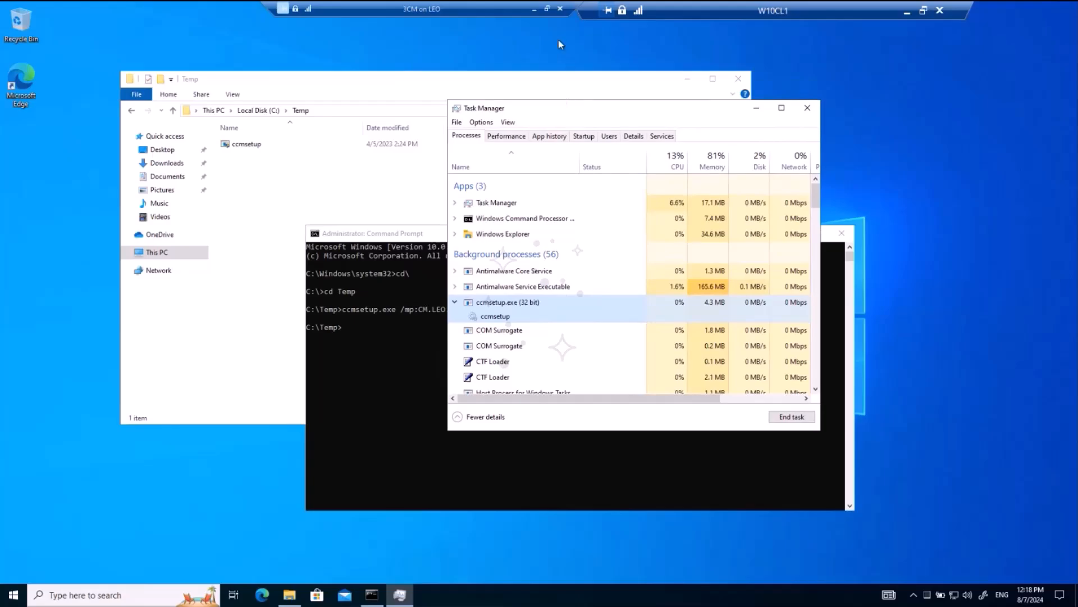
Step: Browse to C:\Windows\ccmsetup in File Explorer and grant permanent access to the folder
{"action": "left_click", "coordinate": [251, 225]}
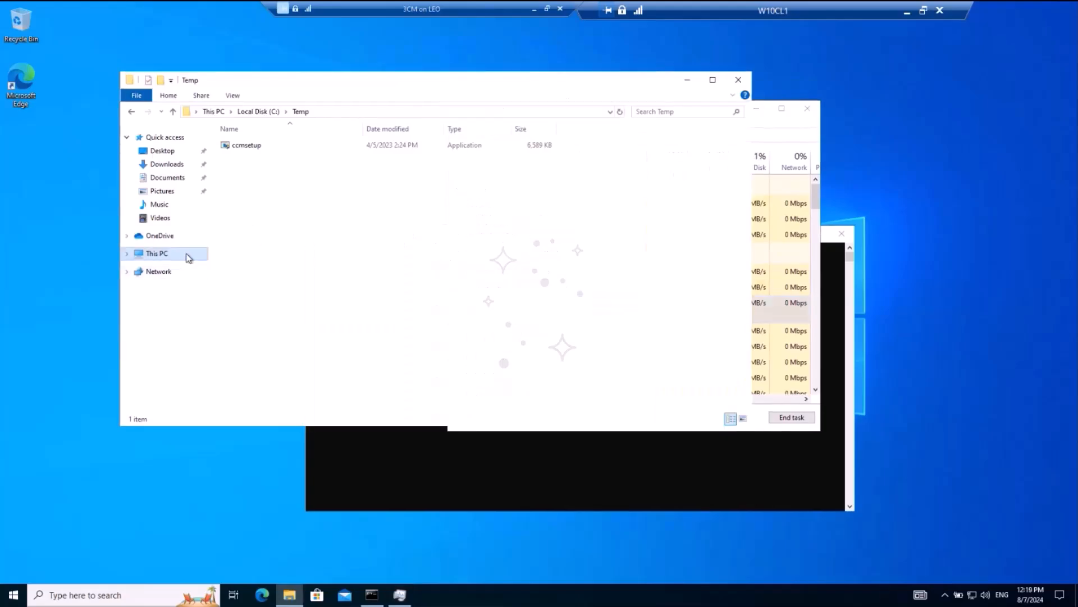
{"action": "left_click", "coordinate": [168, 253]}
{"action": "double_click", "coordinate": [271, 273]}
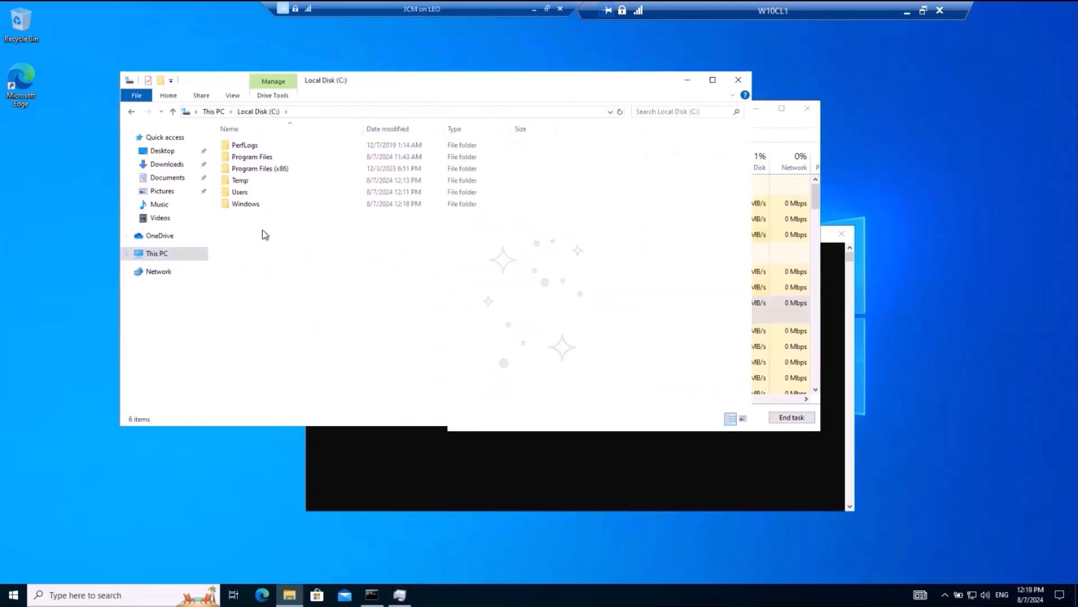
{"action": "double_click", "coordinate": [254, 204]}
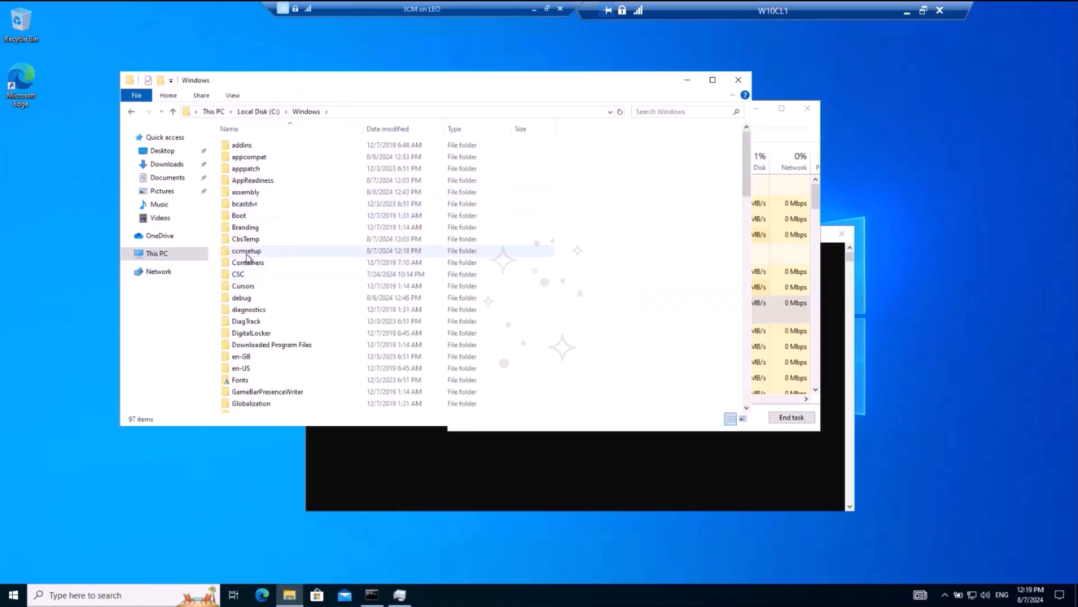
{"action": "left_click", "coordinate": [264, 253]}
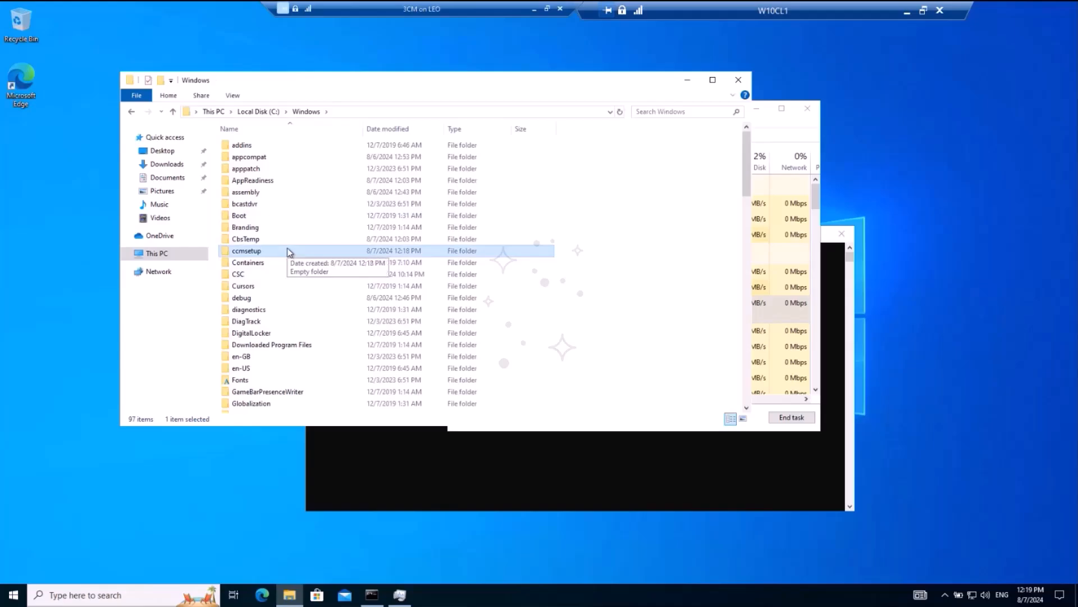
{"action": "double_click", "coordinate": [287, 250]}
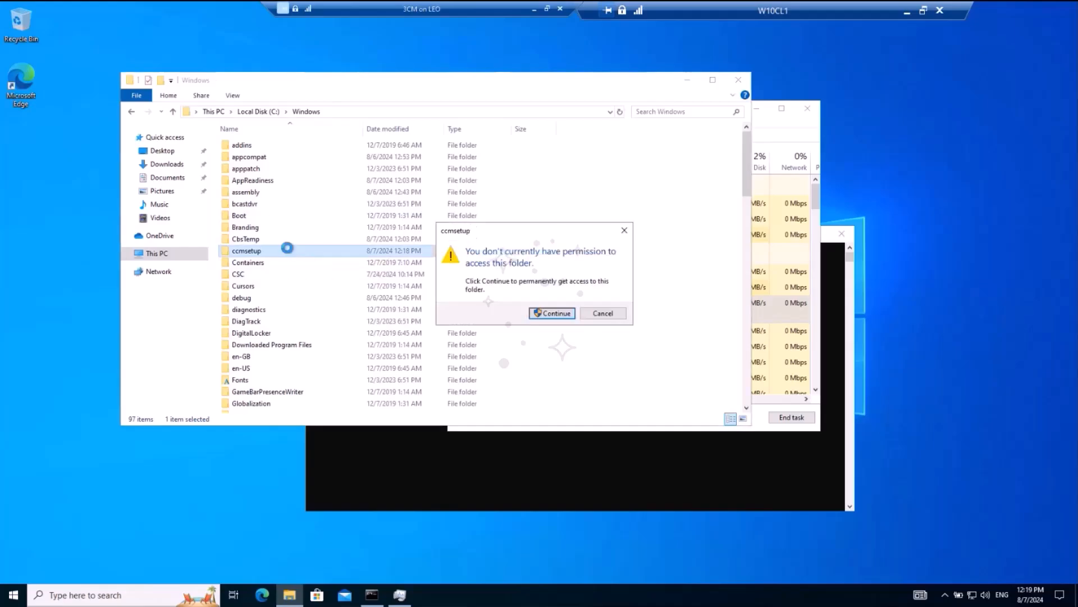
{"action": "left_click", "coordinate": [552, 313]}
Step: Open the Logs folder inside ccmsetup and select the ccmsetup log file
{"action": "left_click", "coordinate": [250, 160]}
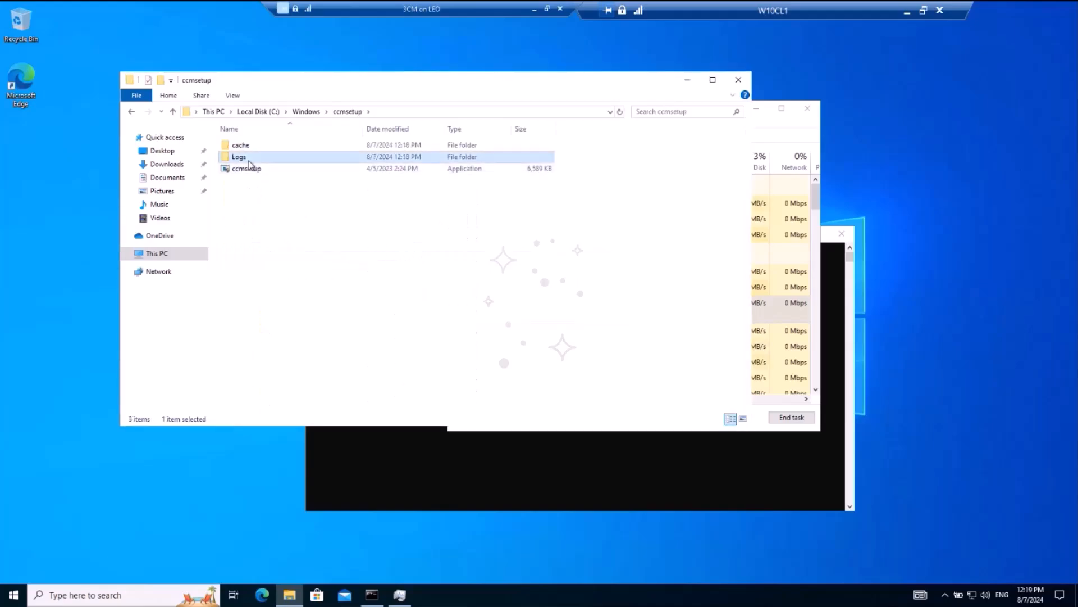
{"action": "double_click", "coordinate": [329, 161]}
{"action": "left_click", "coordinate": [285, 149]}
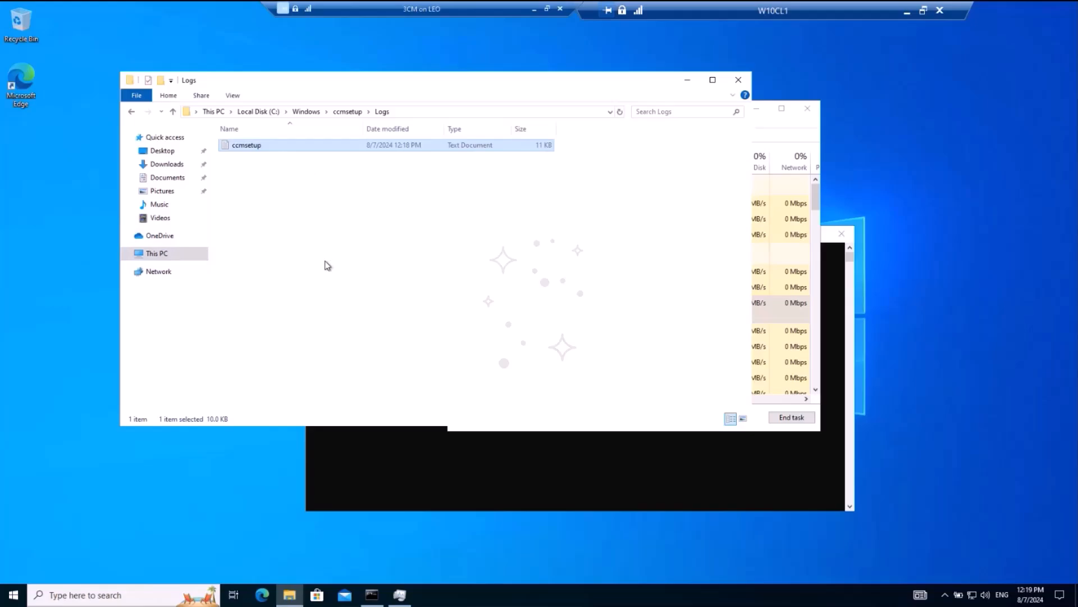
Step: Browse to the network server \\cm and open the tools folder inside its SMS_LEO share
{"action": "left_click", "coordinate": [180, 253]}
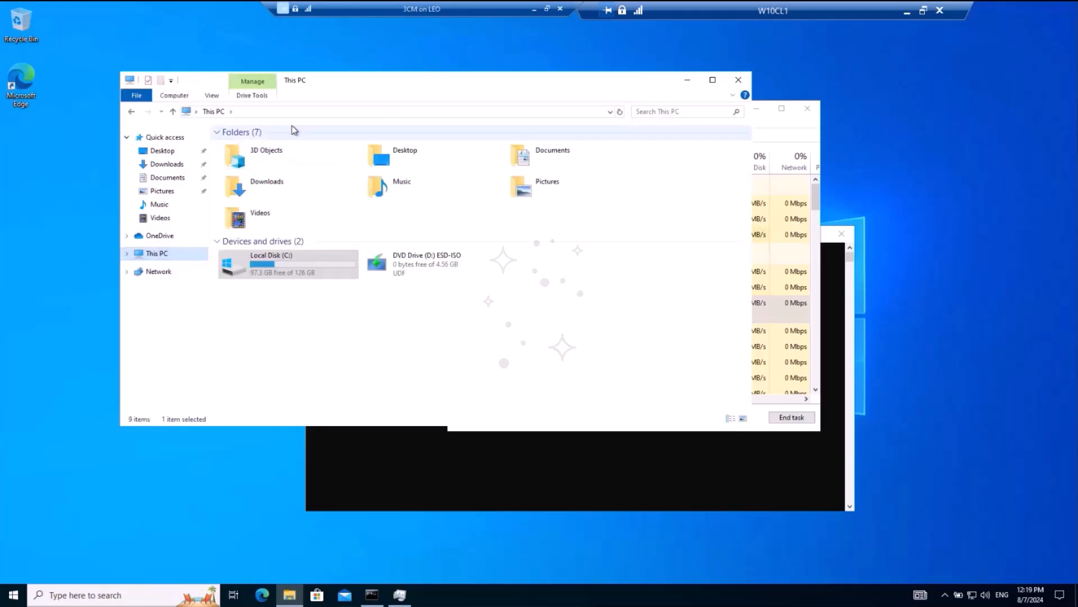
{"action": "left_click", "coordinate": [318, 112]}
{"action": "type", "text": "\\\\c"}
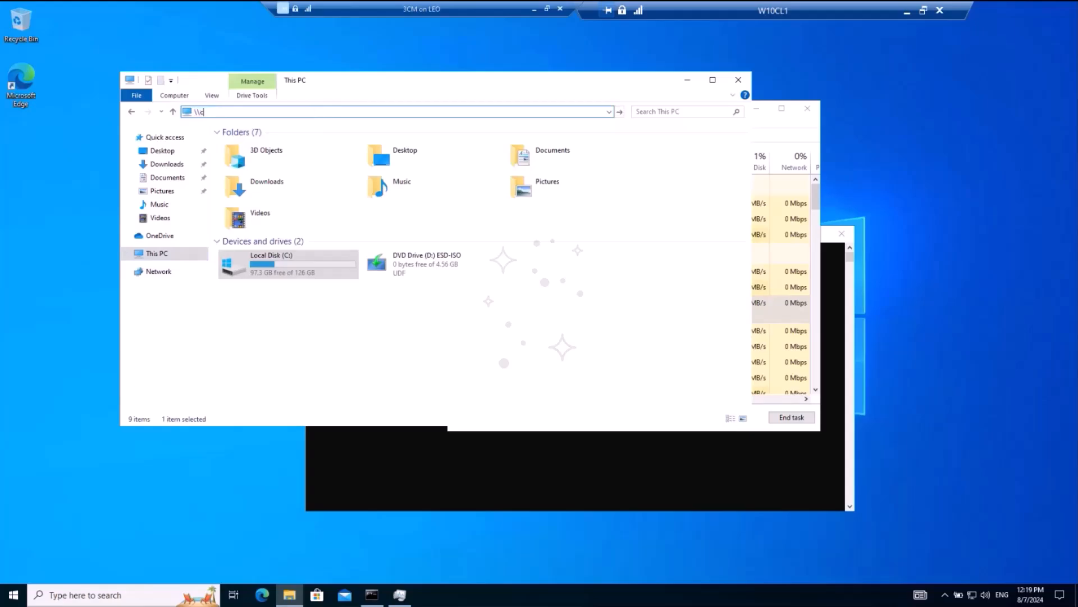
{"action": "type", "text": "m"}
{"action": "key", "text": "Return"}
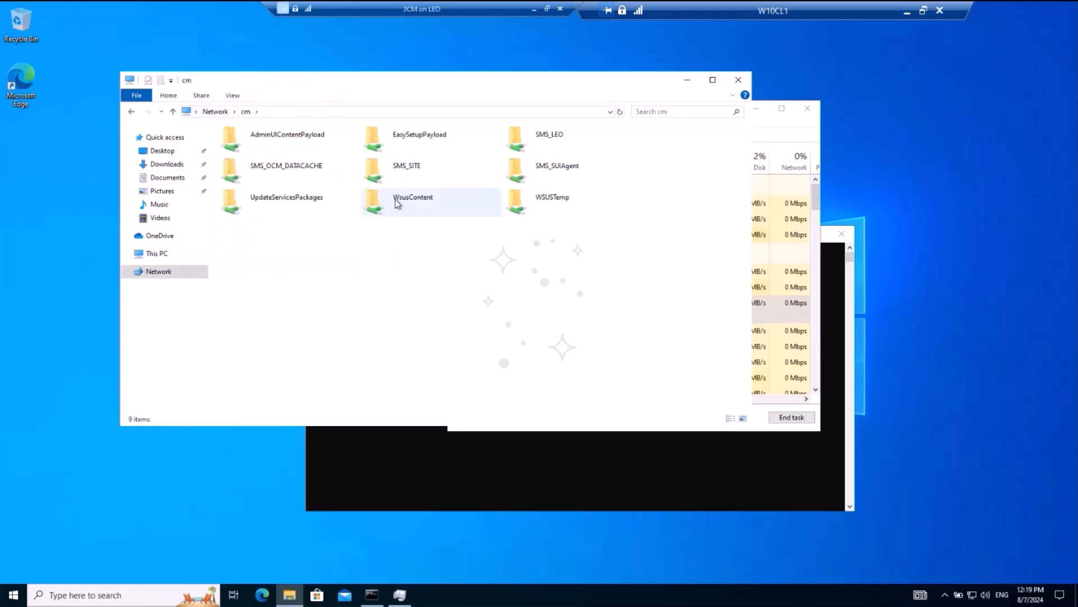
{"action": "left_click", "coordinate": [565, 132]}
{"action": "double_click", "coordinate": [564, 132]}
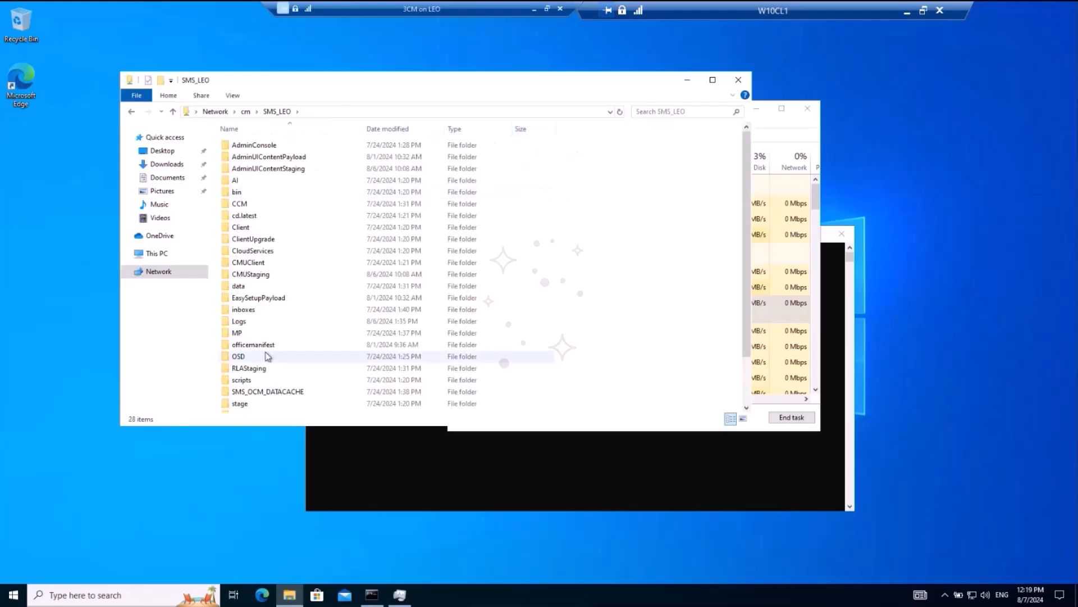
{"action": "scroll", "coordinate": [253, 377], "scroll_direction": "down", "scroll_amount": 2}
{"action": "double_click", "coordinate": [245, 373]}
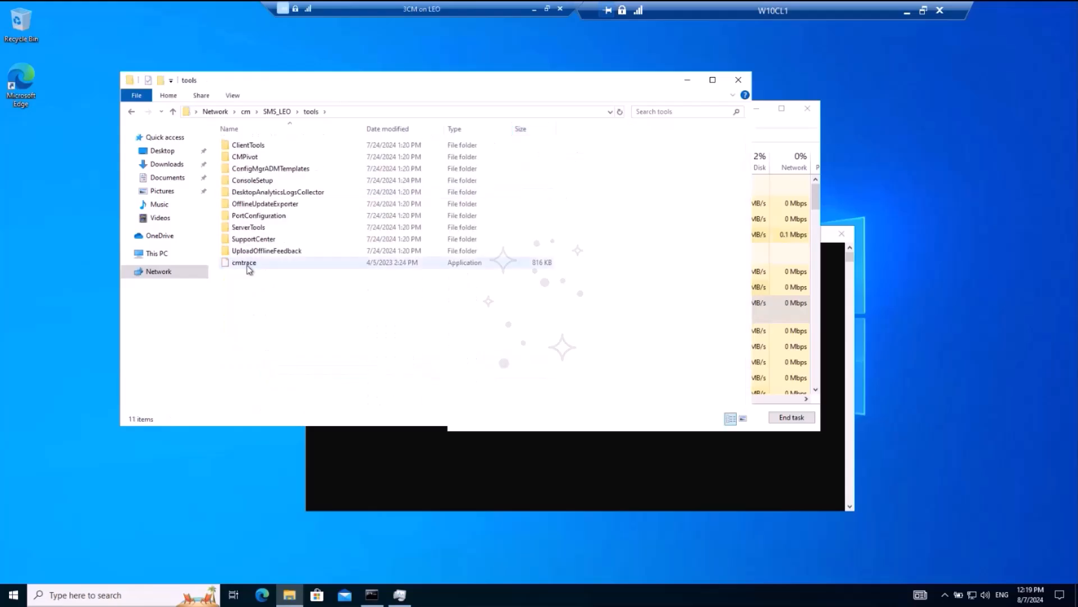
Step: Copy cmtrace to the local Downloads folder and run it once to make it the default viewer for log files
{"action": "right_click", "coordinate": [248, 267]}
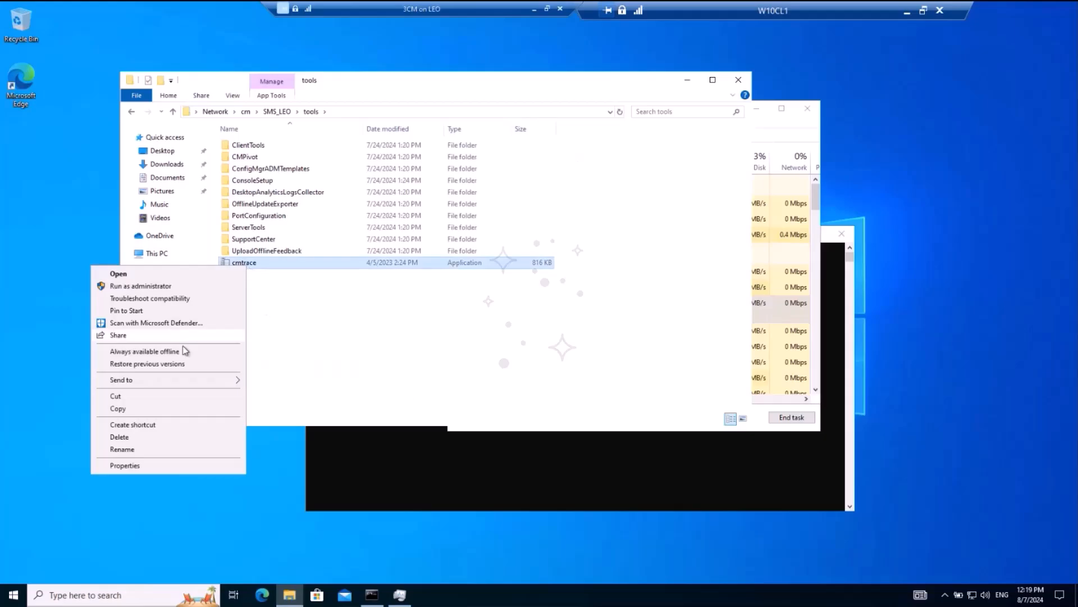
{"action": "left_click", "coordinate": [140, 413]}
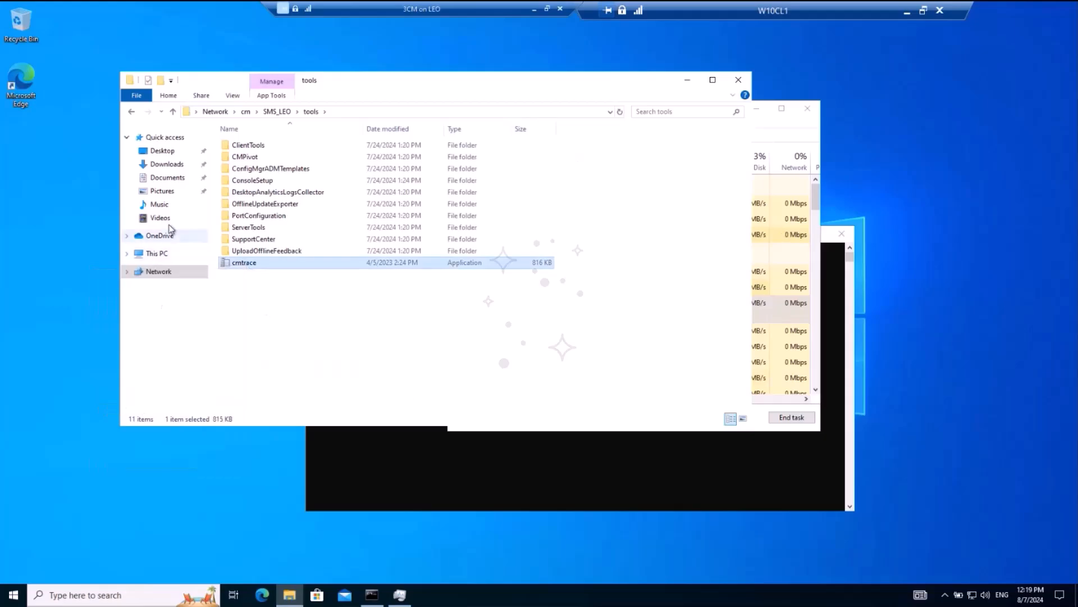
{"action": "left_click", "coordinate": [167, 164]}
{"action": "right_click", "coordinate": [239, 212]}
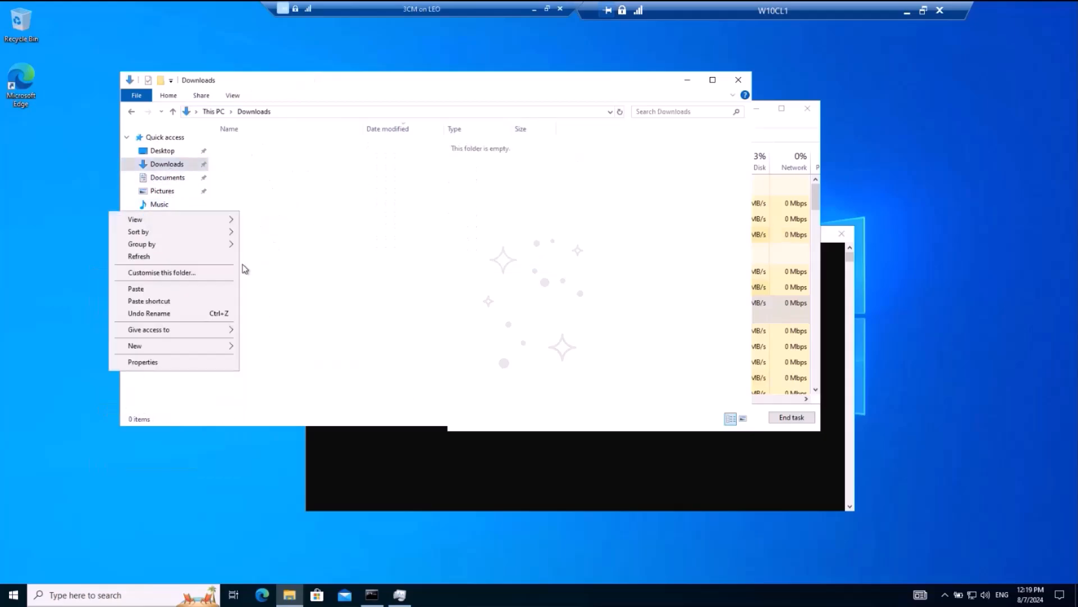
{"action": "left_click", "coordinate": [173, 290]}
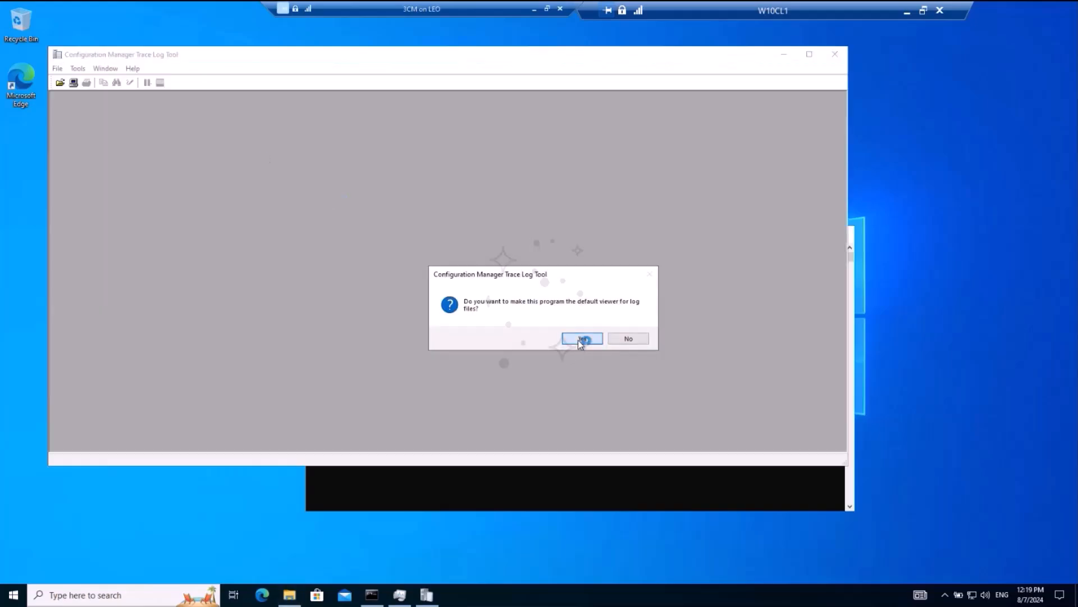
{"action": "left_click", "coordinate": [578, 339]}
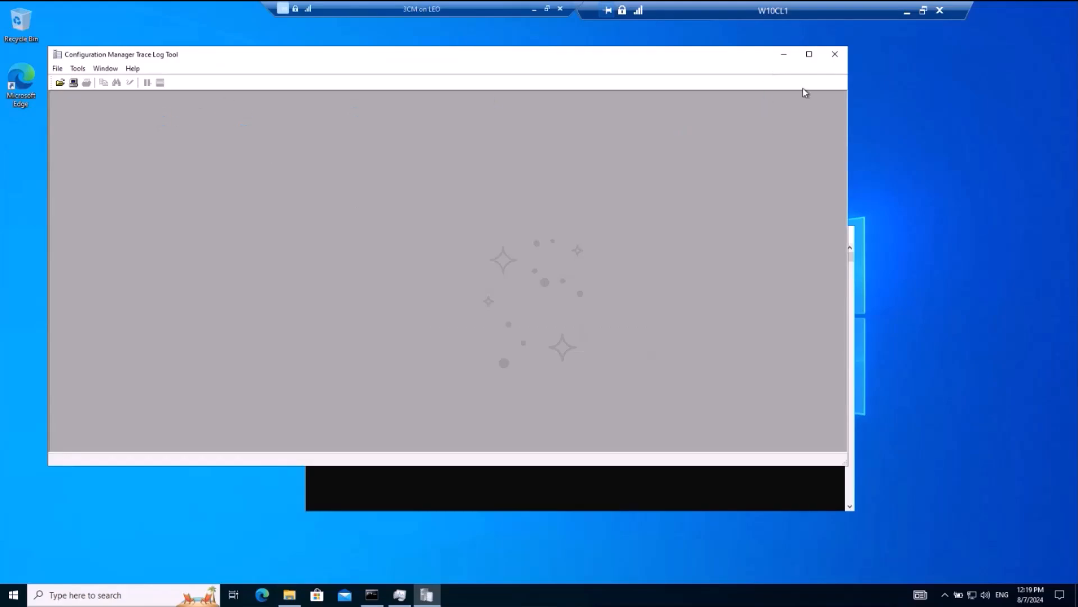
{"action": "left_click", "coordinate": [835, 54]}
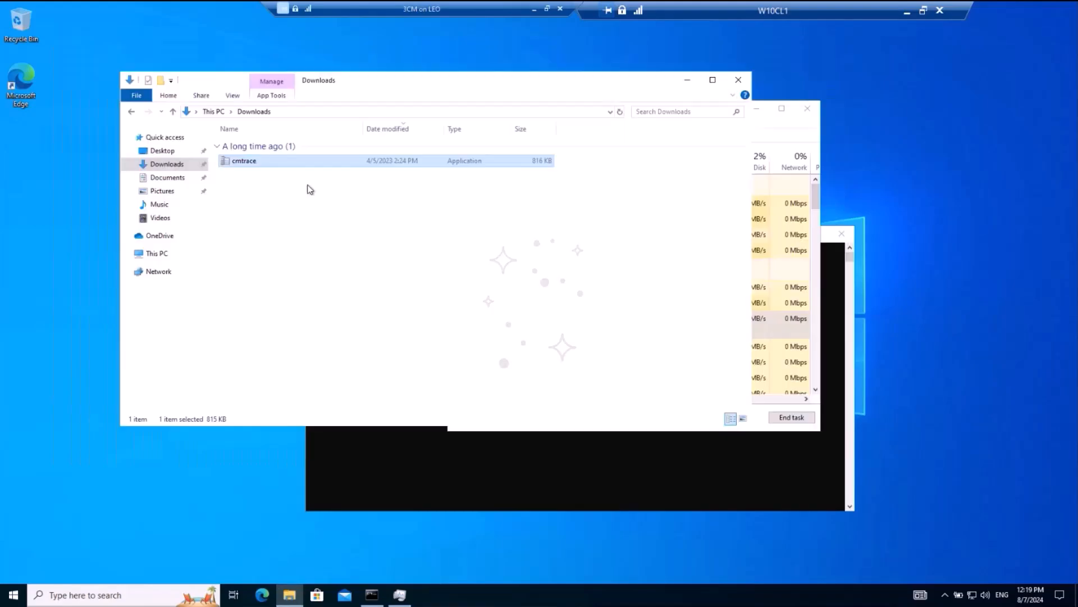
Step: Return to the local folder C:\Windows\ccmsetup\Logs
{"action": "left_click", "coordinate": [163, 254]}
{"action": "double_click", "coordinate": [284, 268]}
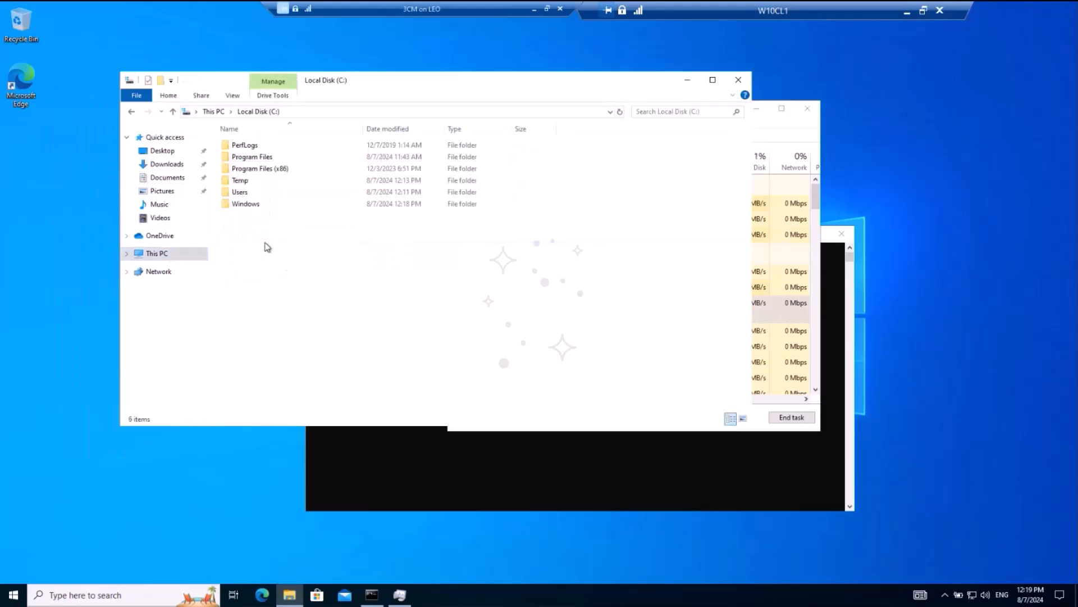
{"action": "left_click", "coordinate": [245, 205]}
{"action": "double_click", "coordinate": [244, 205]}
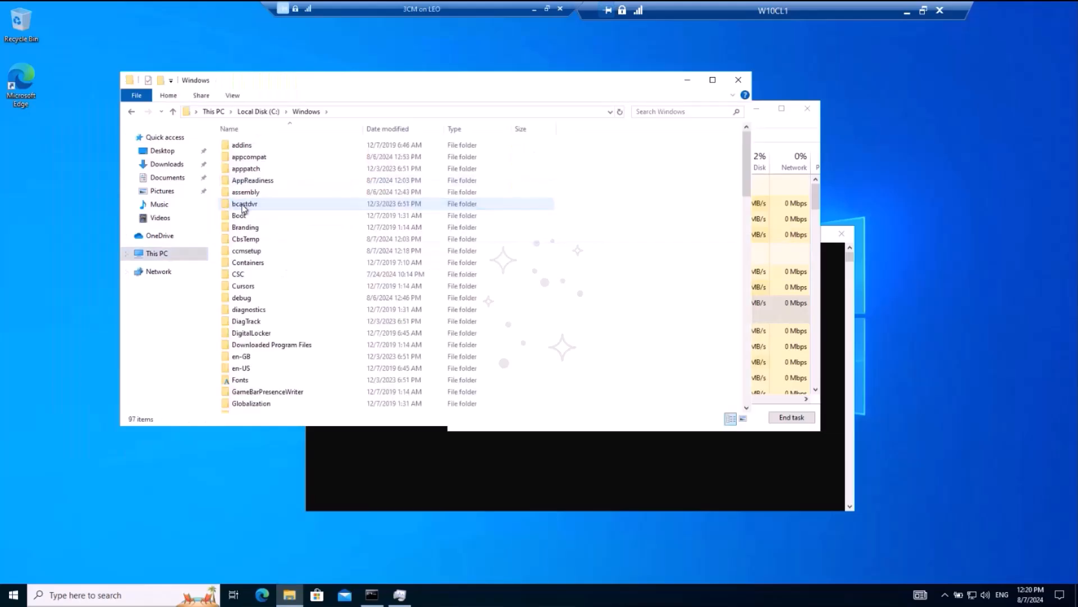
{"action": "double_click", "coordinate": [247, 251]}
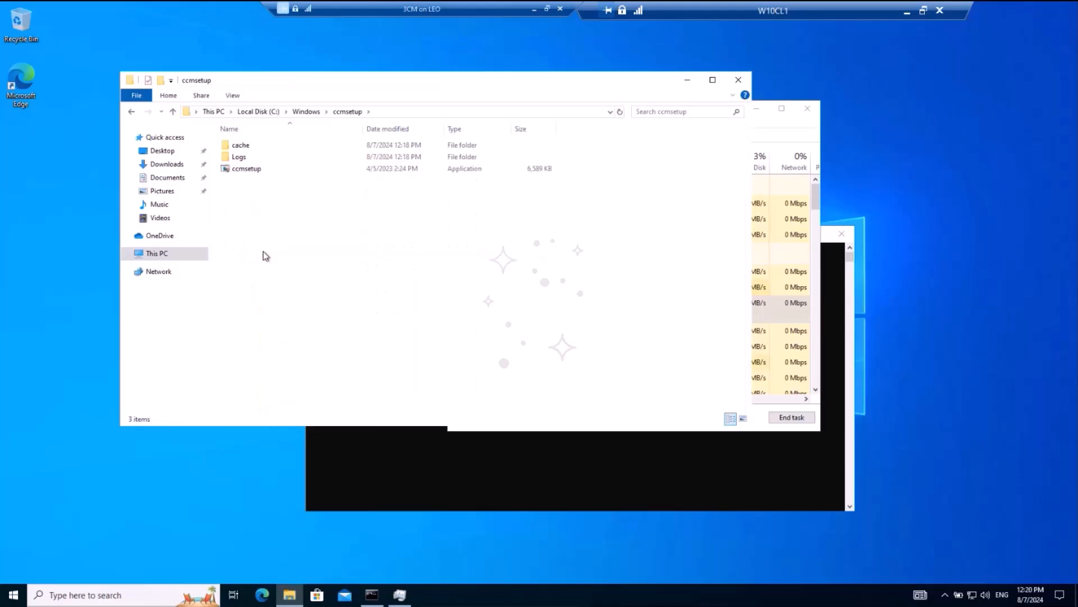
{"action": "double_click", "coordinate": [257, 159]}
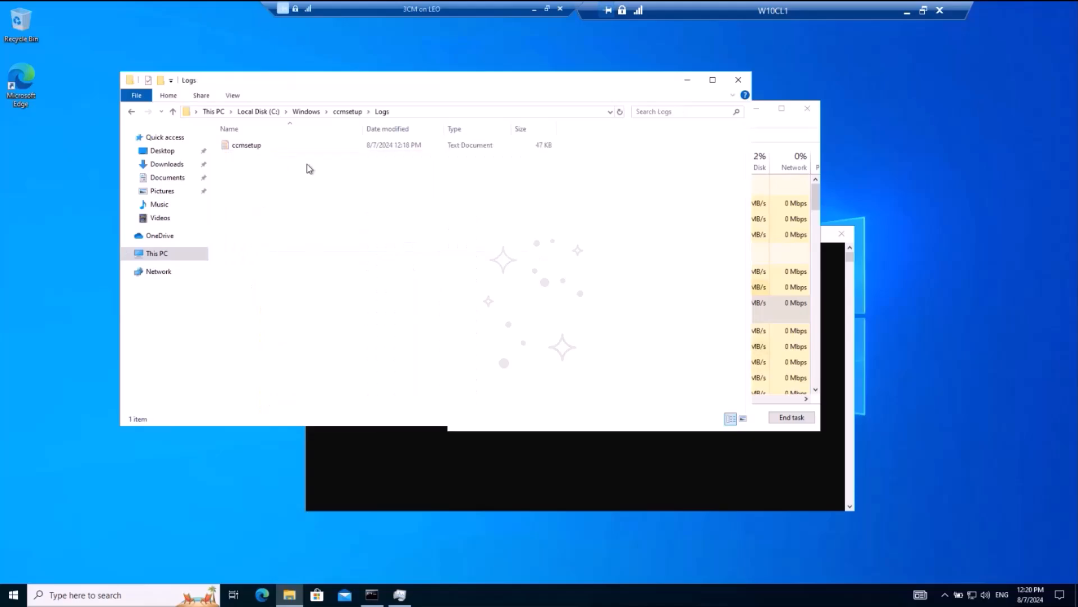
Step: Open the ccmsetup log with Configuration Manager Trace Log Tool and always use that app for .log files
{"action": "left_click", "coordinate": [241, 148]}
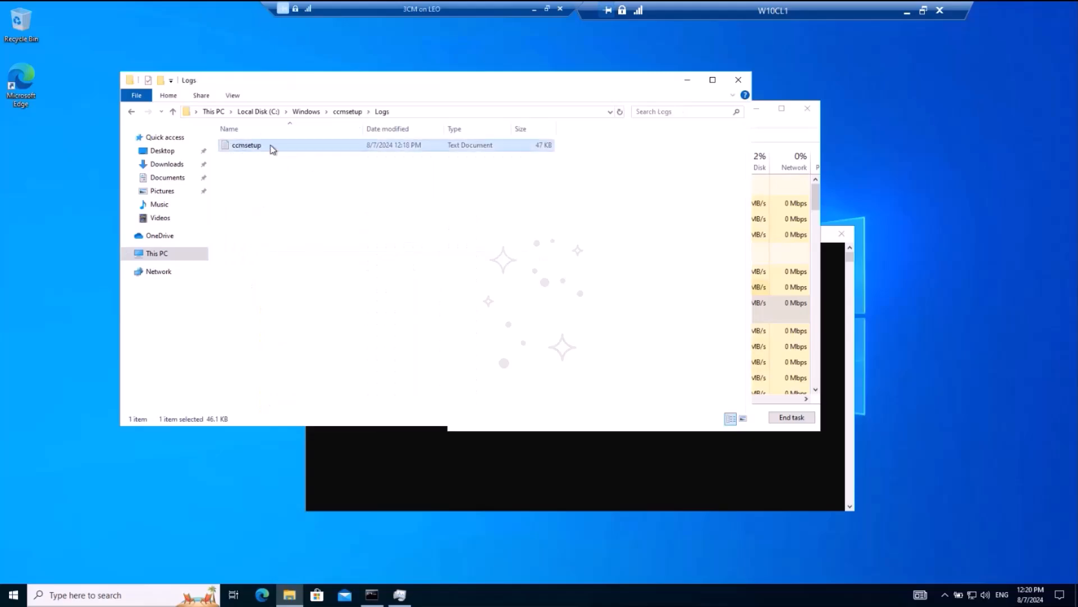
{"action": "double_click", "coordinate": [273, 149]}
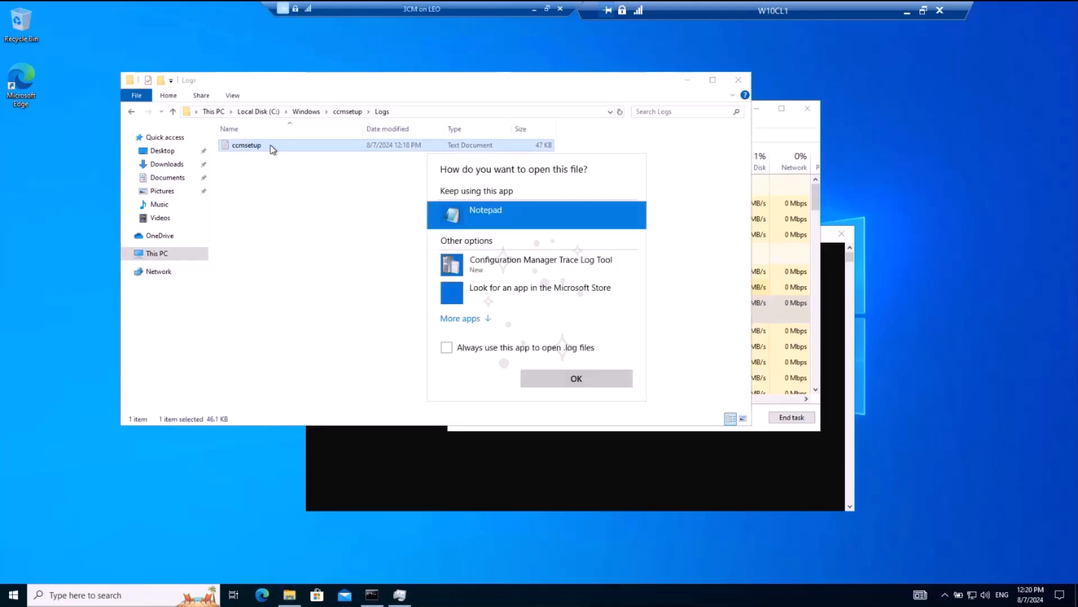
{"action": "left_click", "coordinate": [504, 276]}
{"action": "left_click", "coordinate": [446, 347]}
{"action": "left_click", "coordinate": [554, 379]}
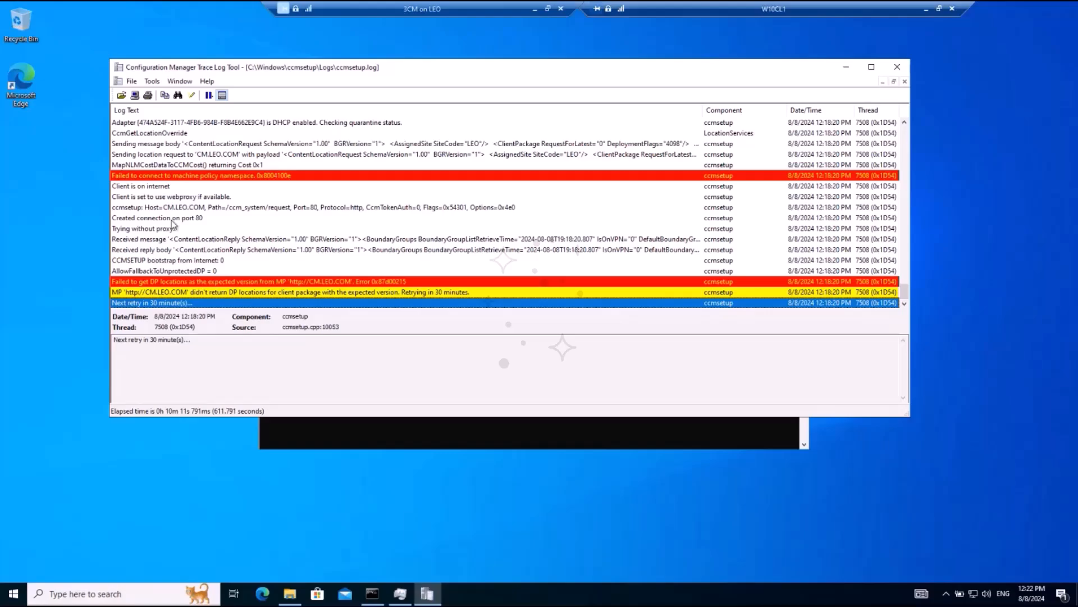
Step: Examine the highlighted ccmsetup.log entries about the machine policy namespace and the DP locations from the management point
{"action": "left_click", "coordinate": [131, 176]}
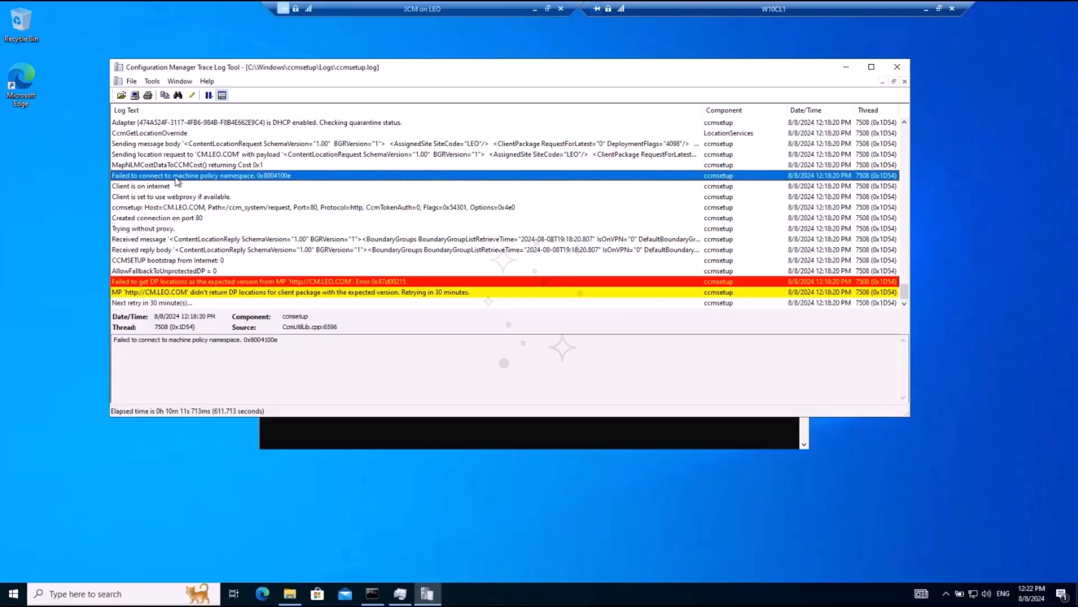
{"action": "left_click", "coordinate": [159, 282]}
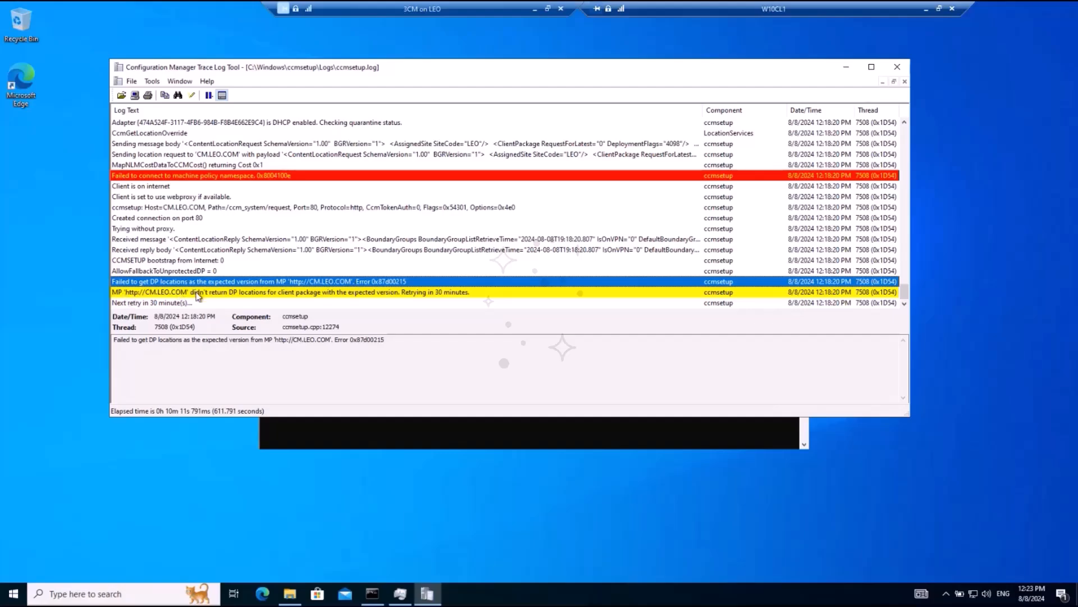
{"action": "left_click", "coordinate": [197, 294]}
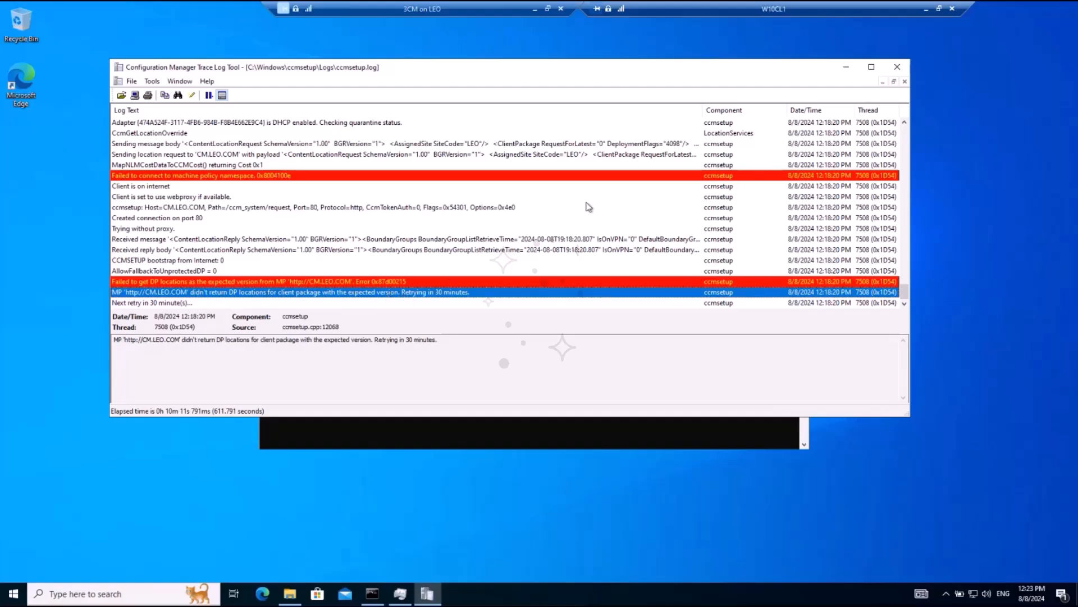
Step: Close the log viewer, the Logs folder window and the Command Prompt, and refresh the desktop
{"action": "left_click", "coordinate": [897, 67]}
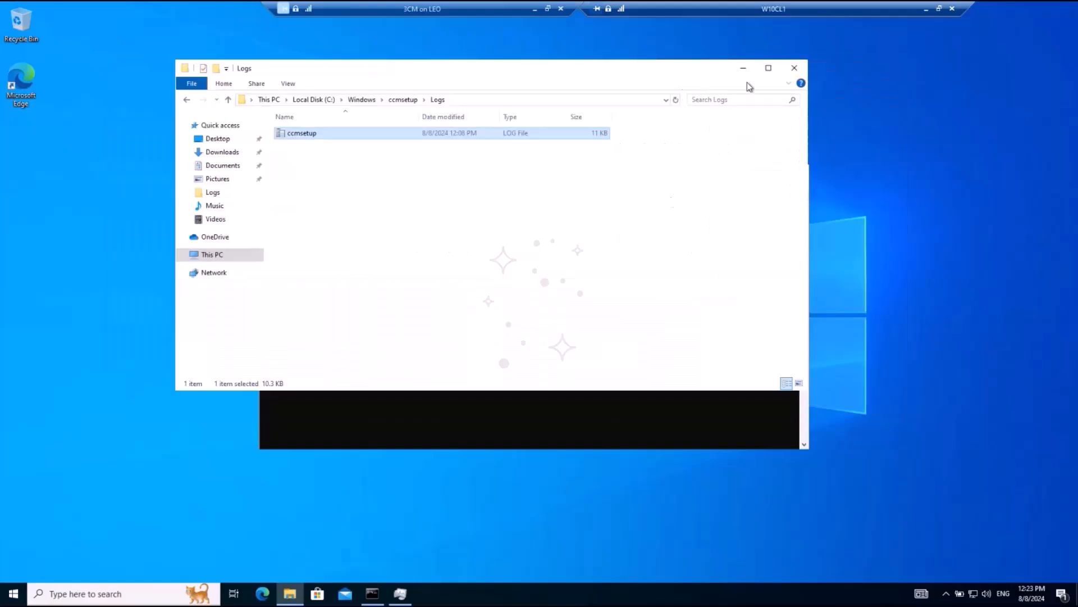
{"action": "left_click", "coordinate": [794, 68]}
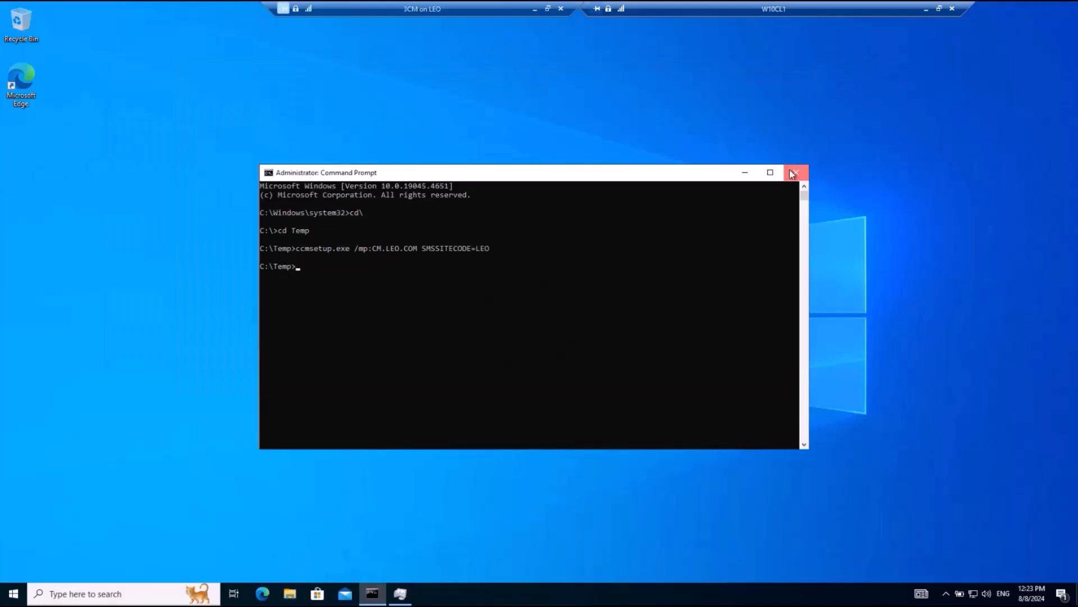
{"action": "left_click", "coordinate": [796, 172]}
{"action": "right_click", "coordinate": [359, 336]}
{"action": "left_click", "coordinate": [274, 368]}
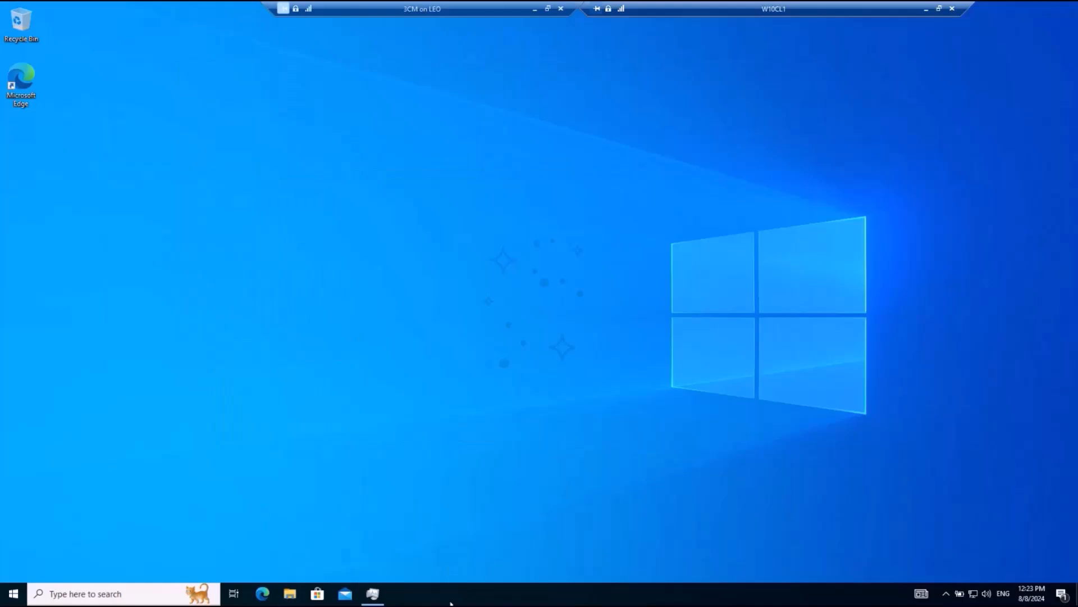
Step: Examine the Ethernet throughput in Task Manager's performance data, and close Task Manager
{"action": "left_click", "coordinate": [373, 594]}
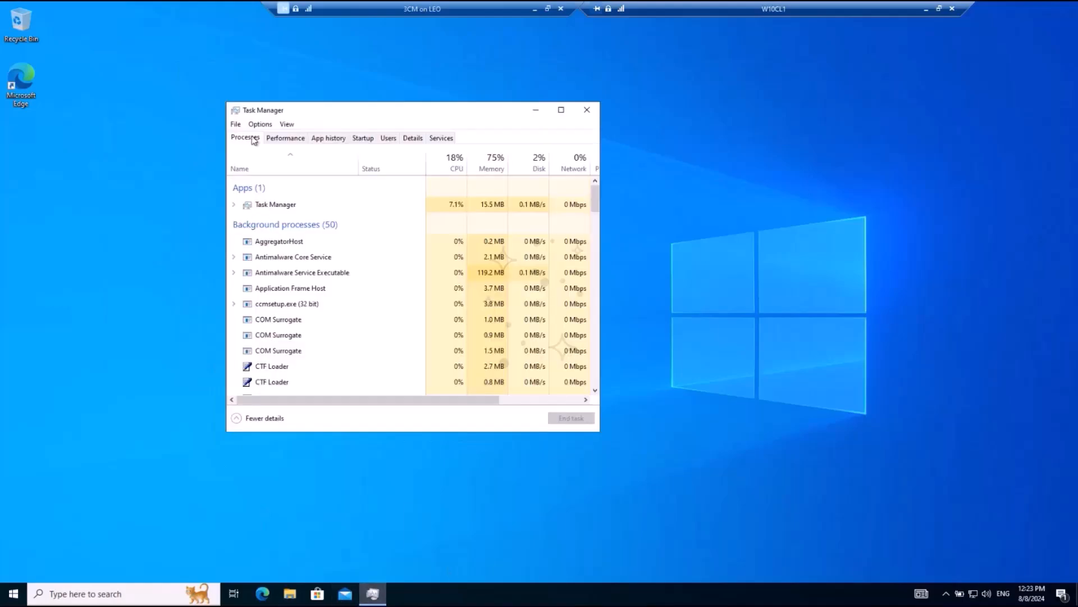
{"action": "left_click", "coordinate": [289, 139]}
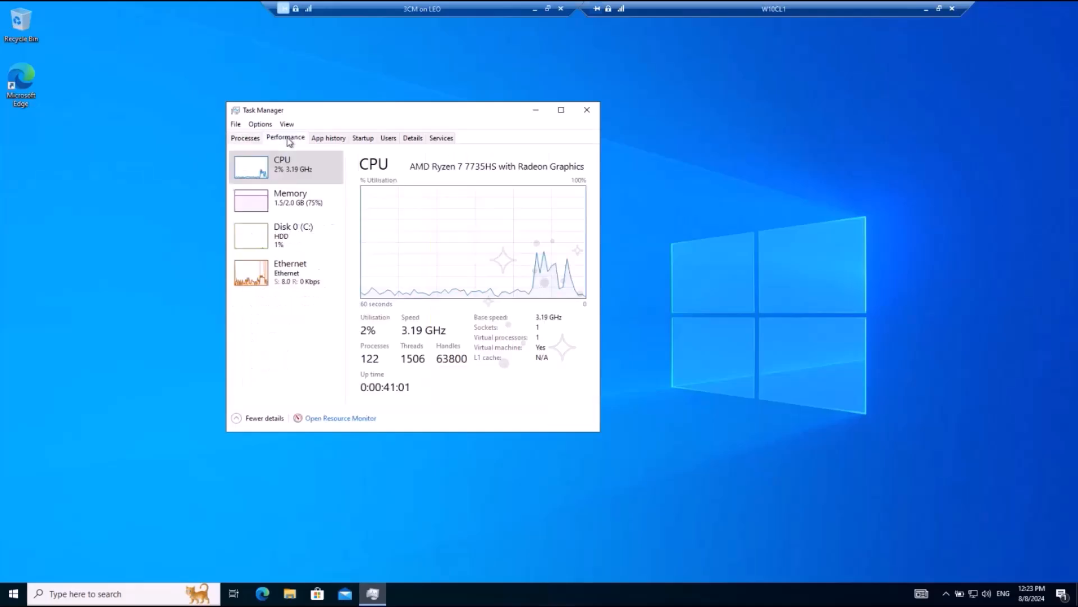
{"action": "left_click", "coordinate": [291, 282]}
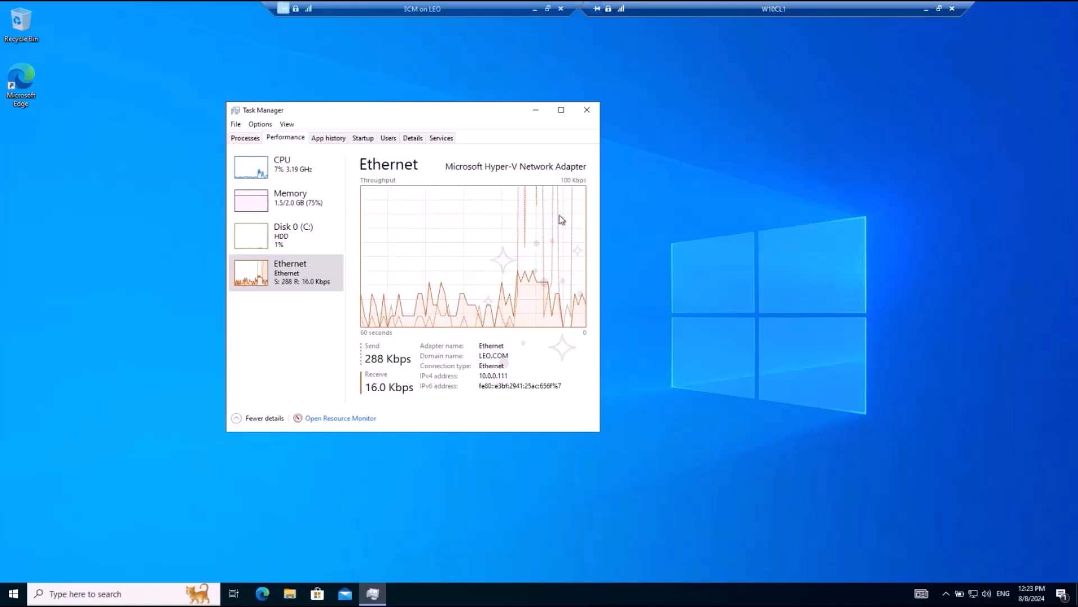
{"action": "left_click", "coordinate": [586, 112]}
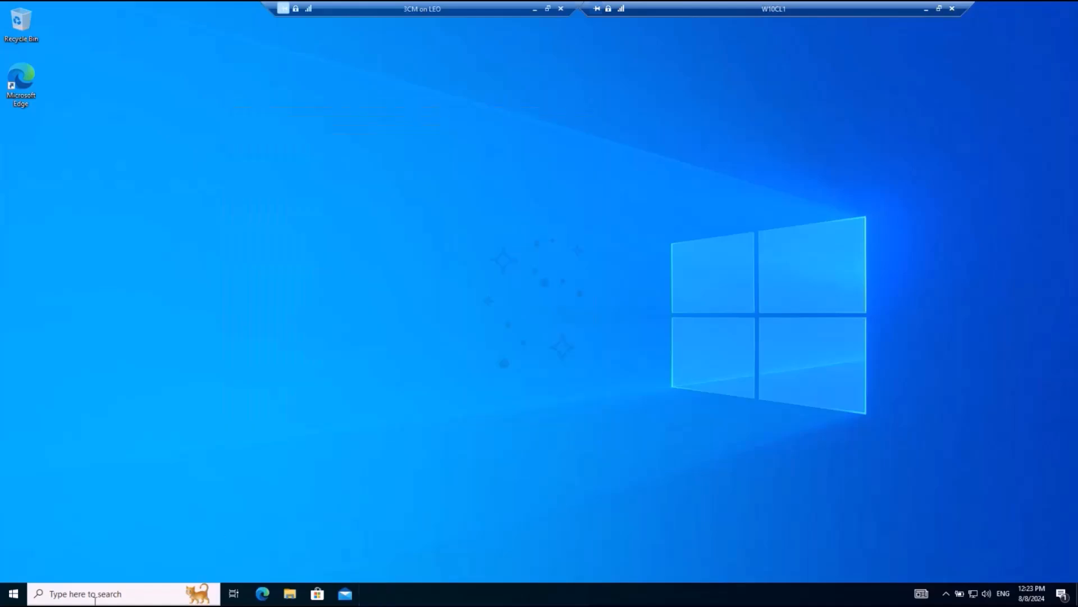
Step: Run IPCONFIG in a Command Prompt opened as administrator and highlight the client's IPv4 address
{"action": "left_click", "coordinate": [109, 594]}
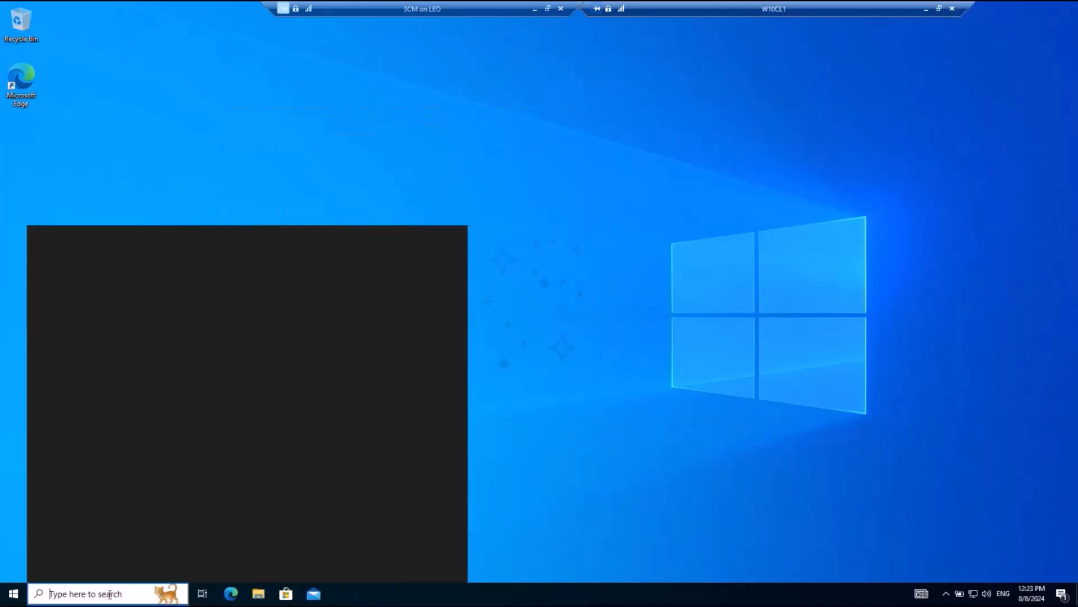
{"action": "type", "text": "CMD"}
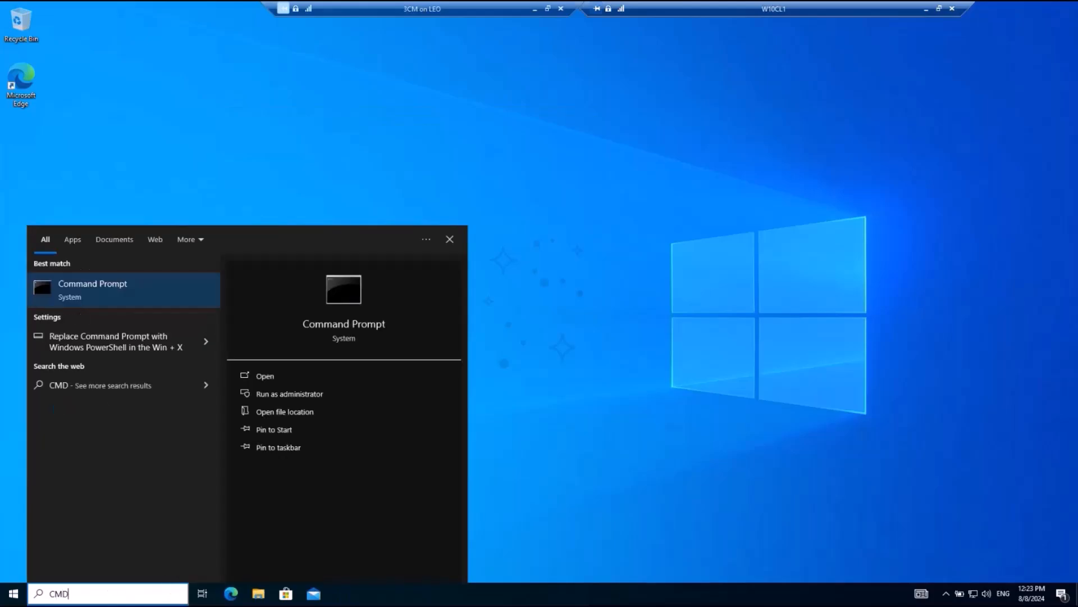
{"action": "left_click", "coordinate": [298, 393]}
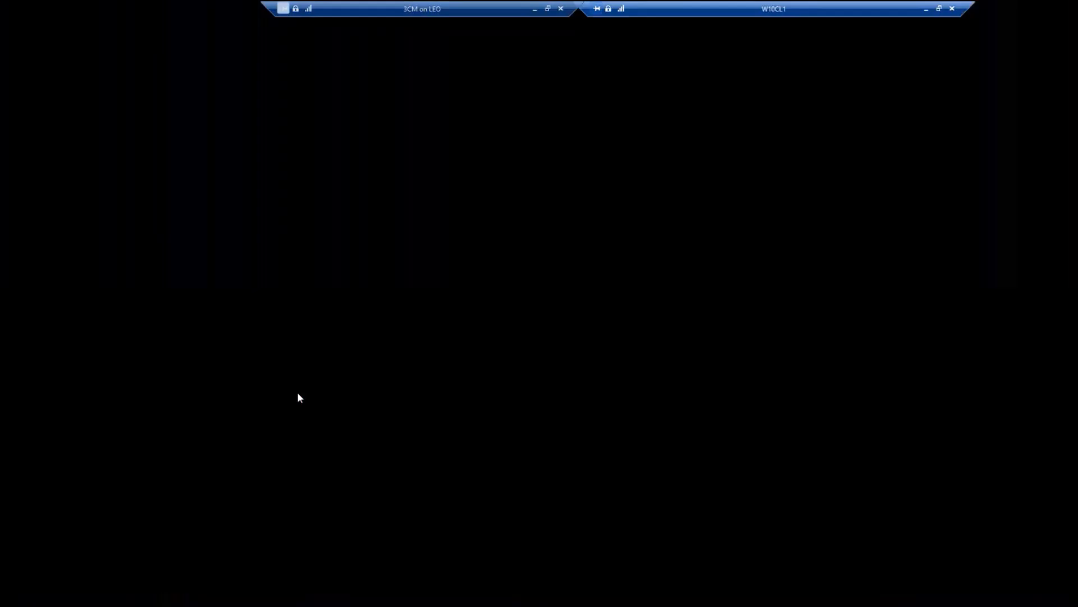
{"action": "left_click", "coordinate": [457, 370]}
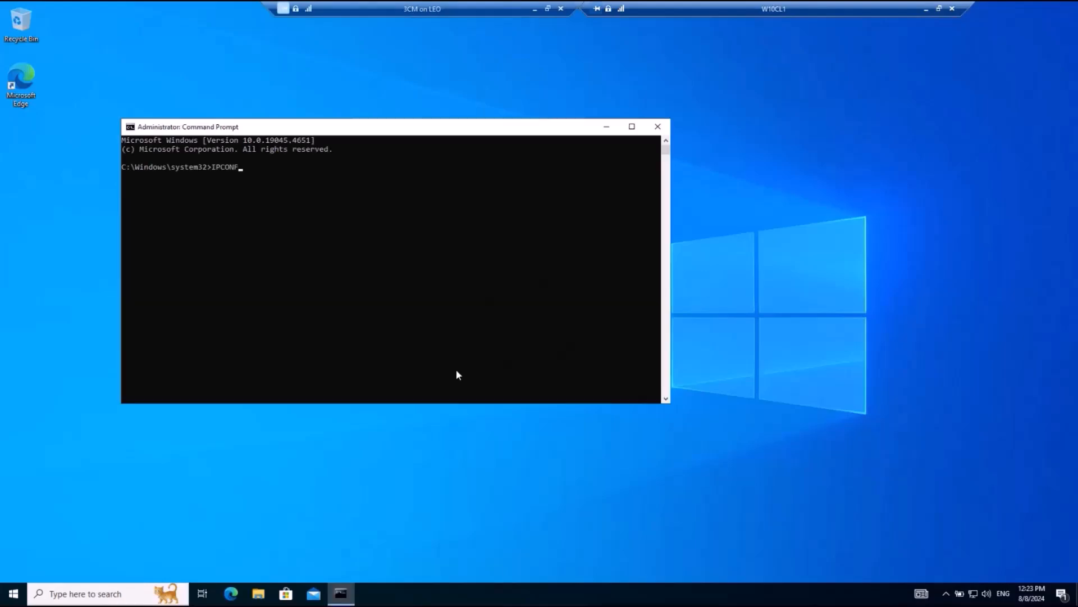
{"action": "type", "text": "IPCONFIG"}
{"action": "key", "text": "Return"}
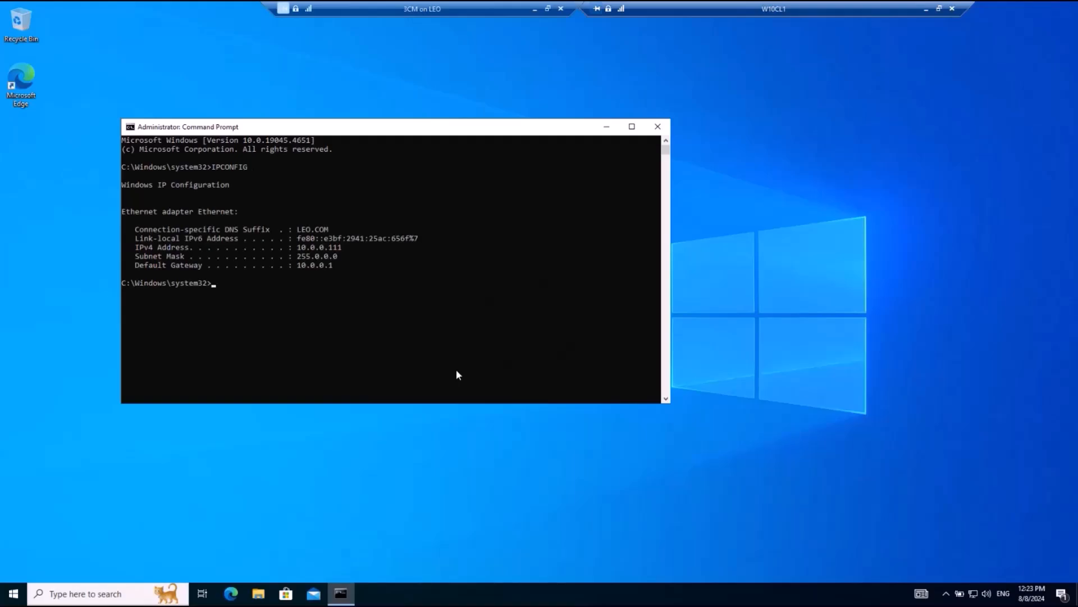
{"action": "left_click_drag", "start_coordinate": [298, 248], "coordinate": [340, 251]}
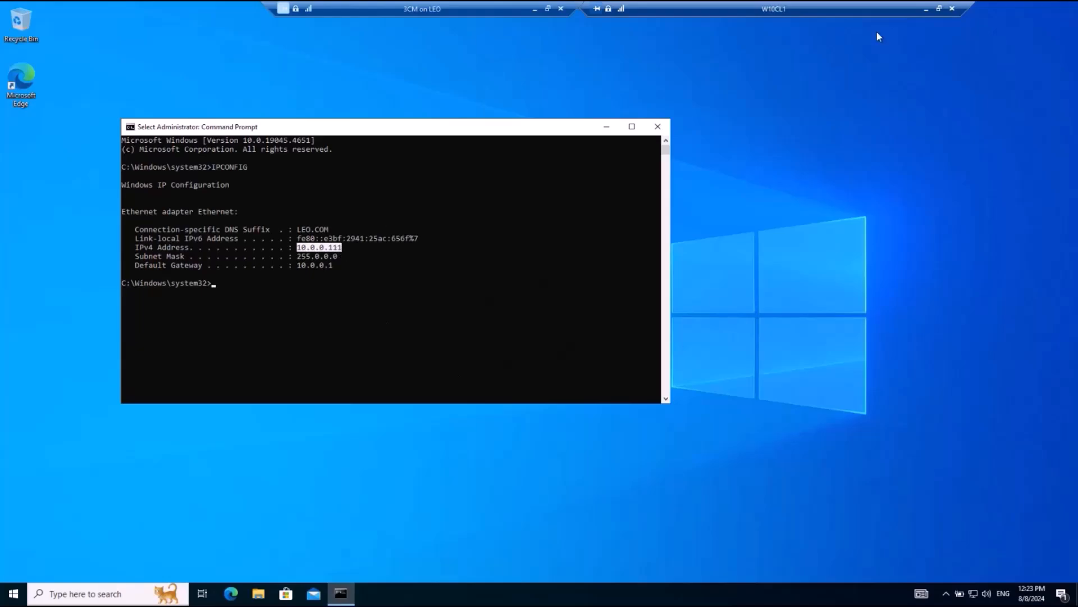
Step: Switch to the Configuration Manager console on the server and check the IP address range in the Hierarchy Configuration boundaries
{"action": "left_click", "coordinate": [926, 11]}
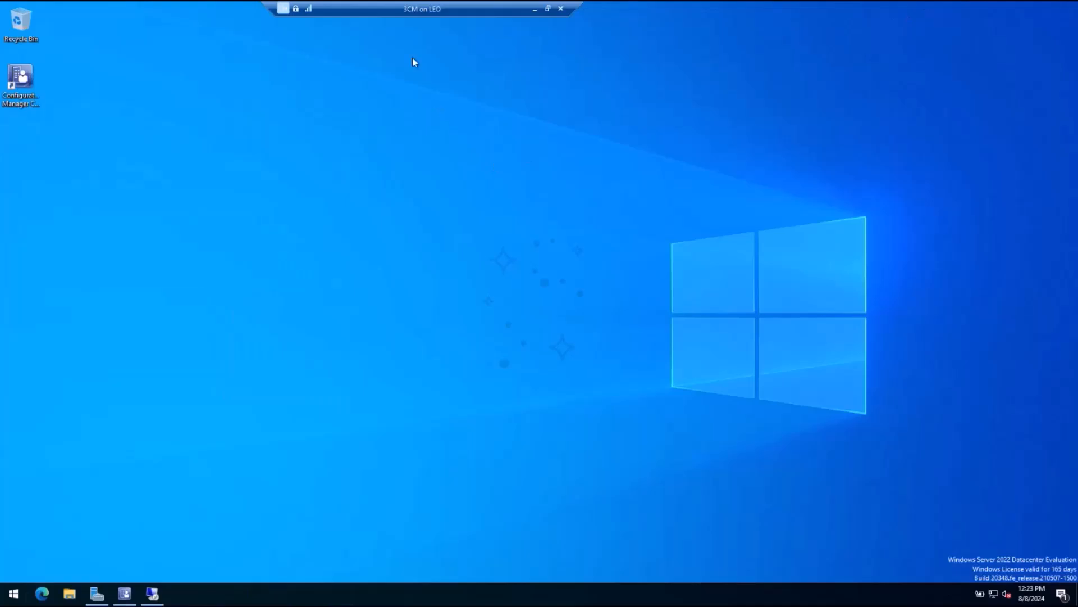
{"action": "left_click", "coordinate": [123, 596]}
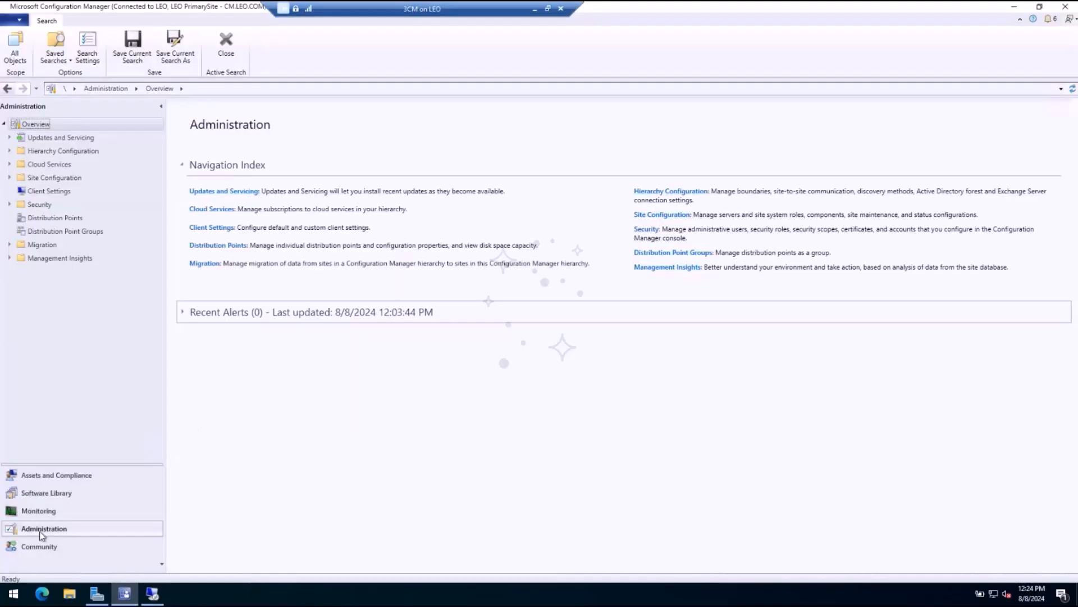
{"action": "left_click", "coordinate": [43, 155]}
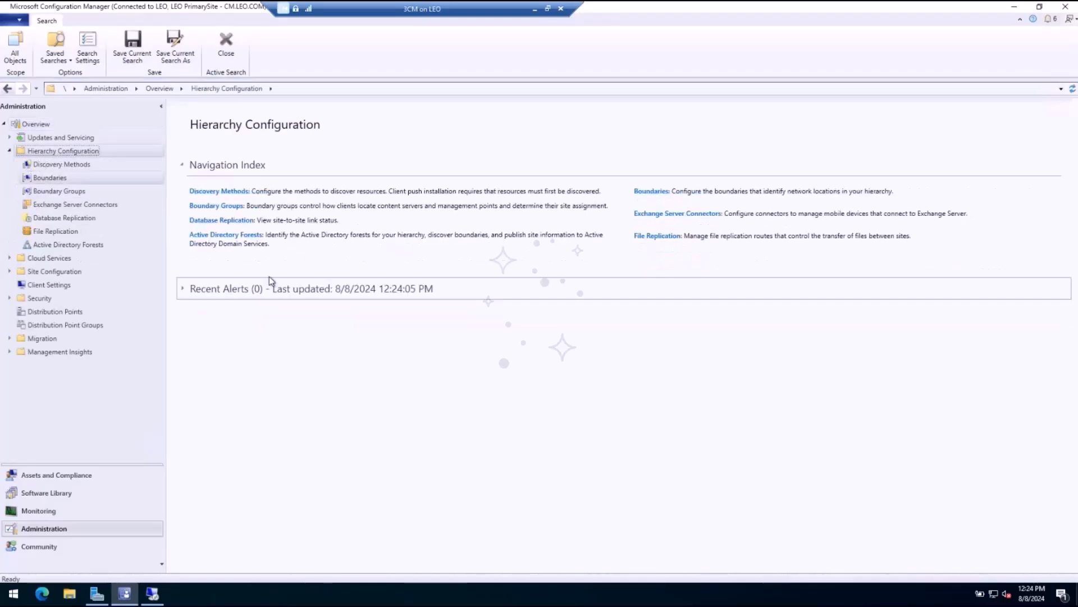
{"action": "left_click", "coordinate": [217, 153]}
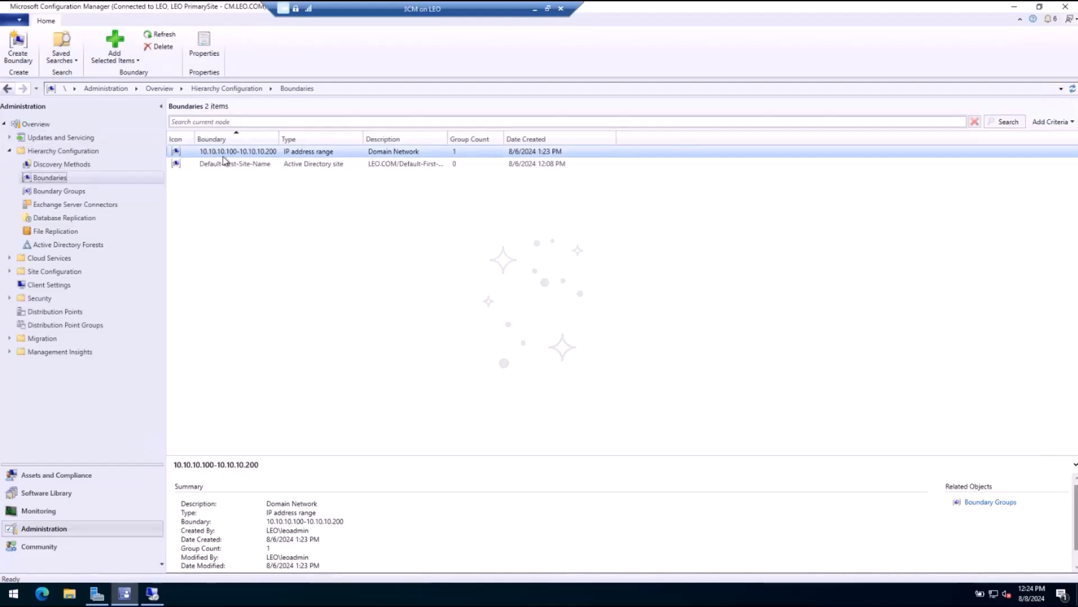
{"action": "left_click", "coordinate": [237, 196]}
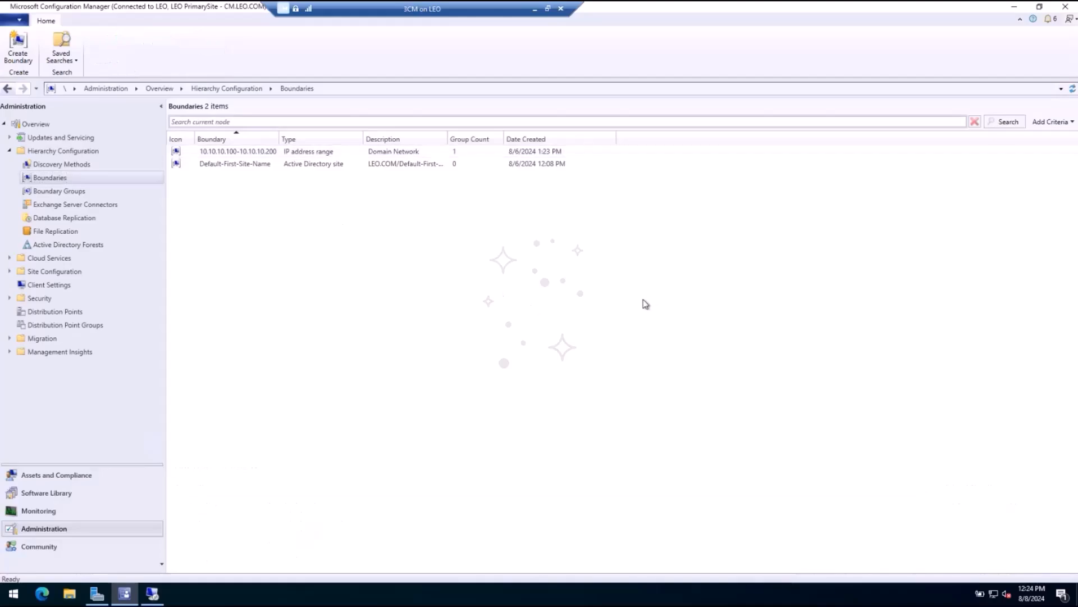
Step: Create a boundary described as Clients Network with the IP address range 10.0.0.100 to 10.0.0.200
{"action": "right_click", "coordinate": [319, 226]}
{"action": "left_click", "coordinate": [410, 240]}
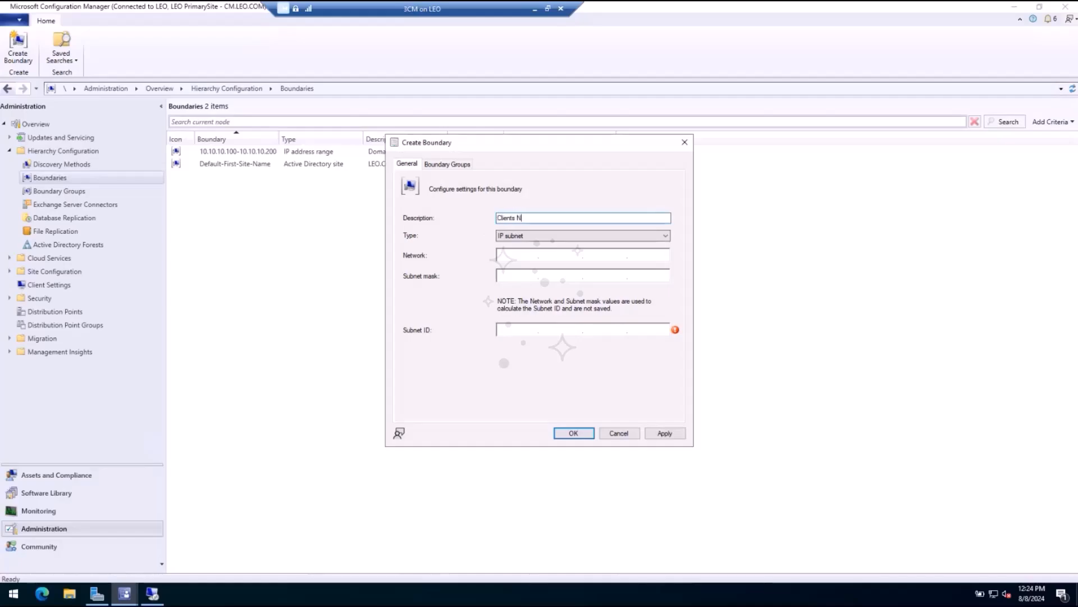
{"action": "type", "text": "rk"}
{"action": "left_click", "coordinate": [584, 235]}
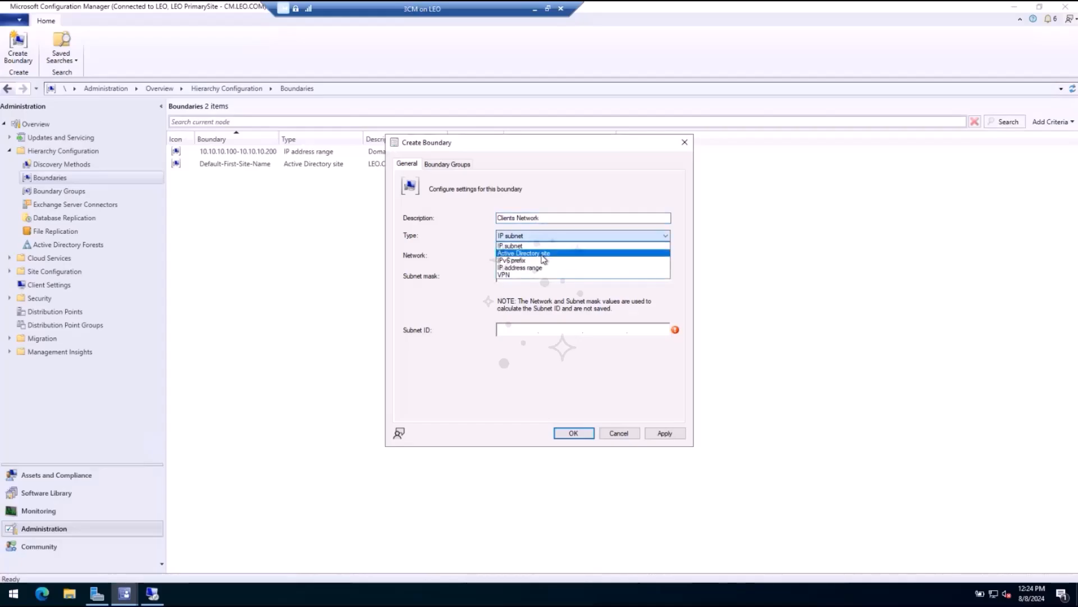
{"action": "left_click", "coordinate": [537, 270]}
{"action": "type", "text": "10.0.0.100"}
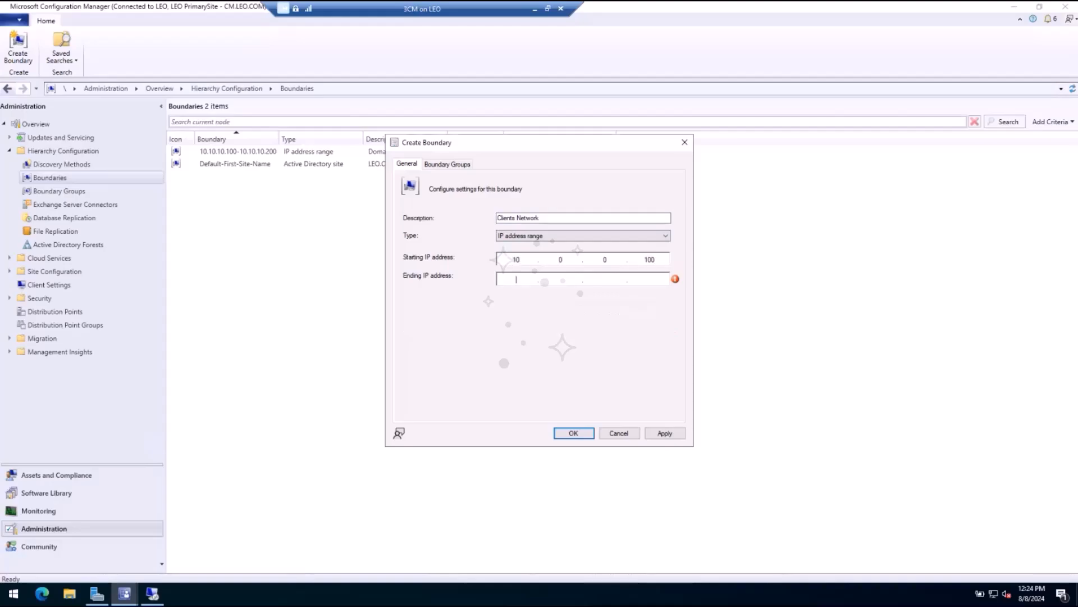
{"action": "type", "text": "10.0.0"}
{"action": "type", "text": ".22"}
{"action": "type", "text": "00"}
{"action": "left_click", "coordinate": [573, 433]}
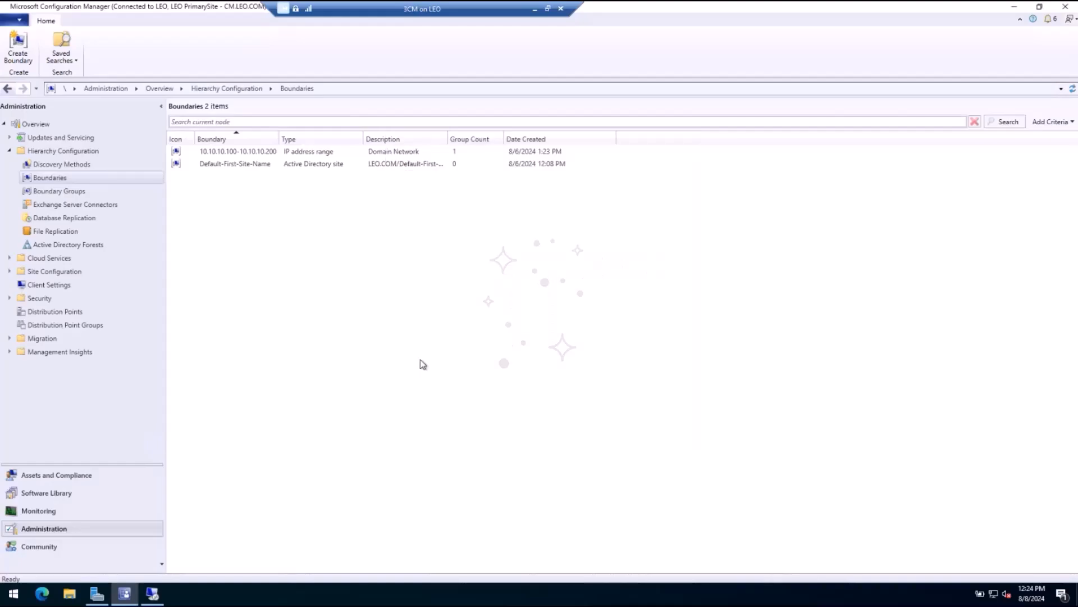
Step: Start a new boundary group named Clients Network and add the 10.0.0.100-10.0.0.200 boundary to it
{"action": "left_click", "coordinate": [89, 192]}
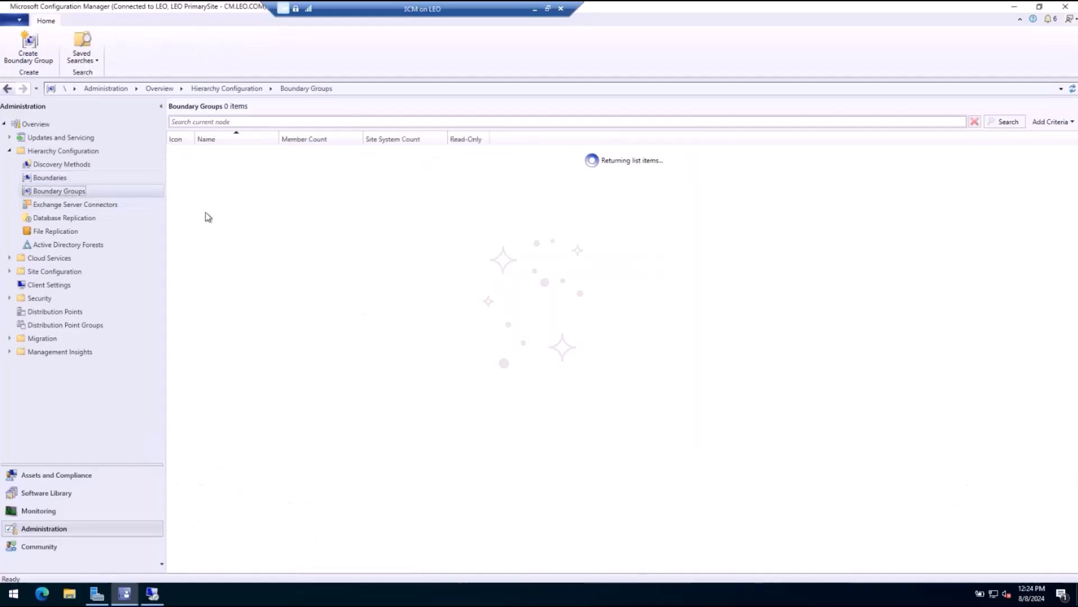
{"action": "right_click", "coordinate": [282, 241]}
{"action": "left_click", "coordinate": [324, 250]}
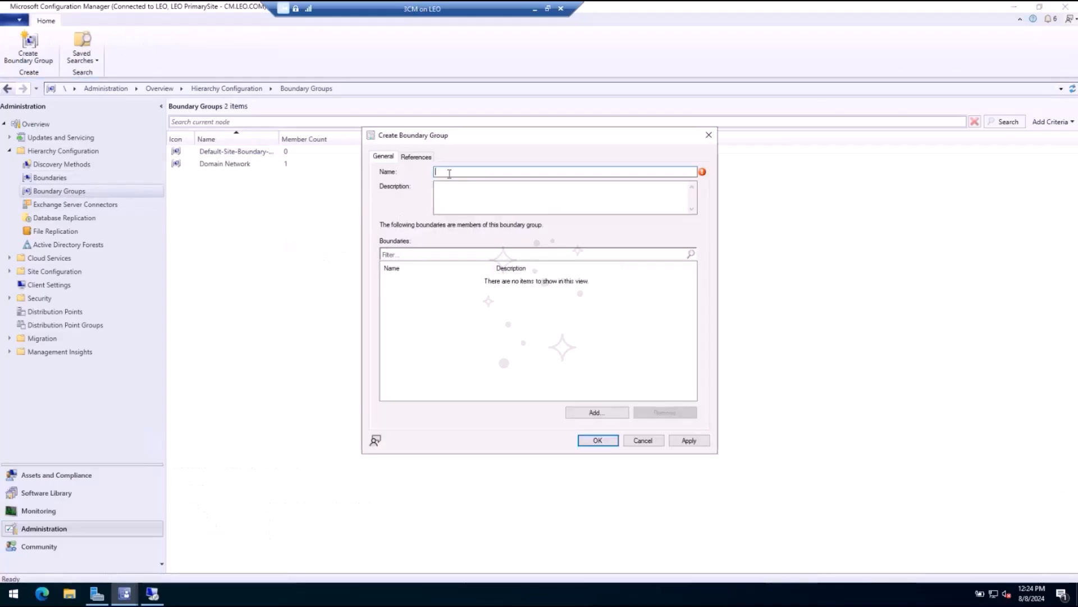
{"action": "type", "text": "Clients Network"}
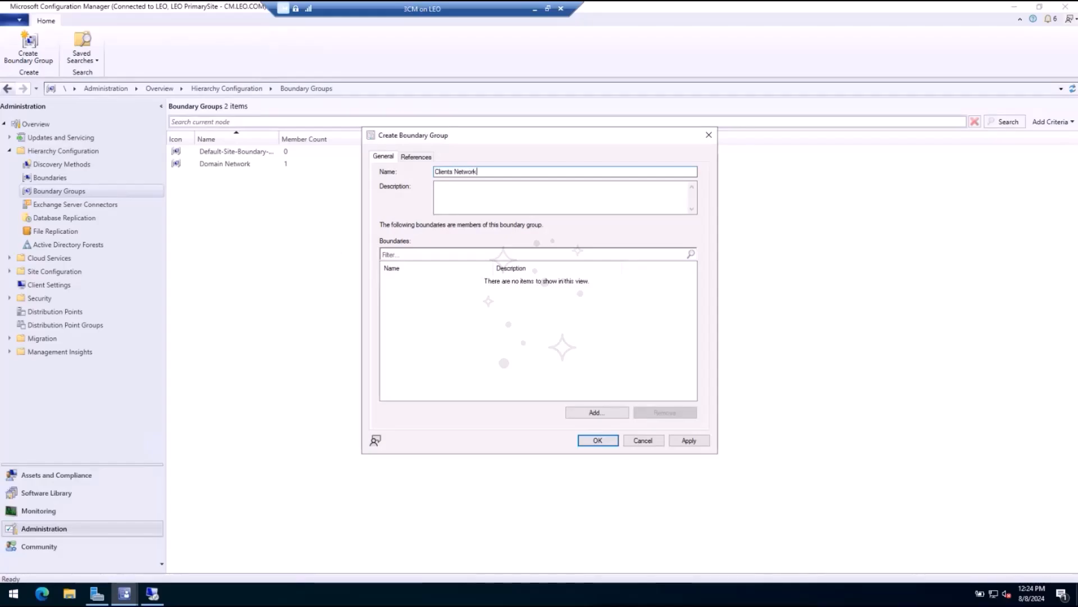
{"action": "key", "text": "Tab"}
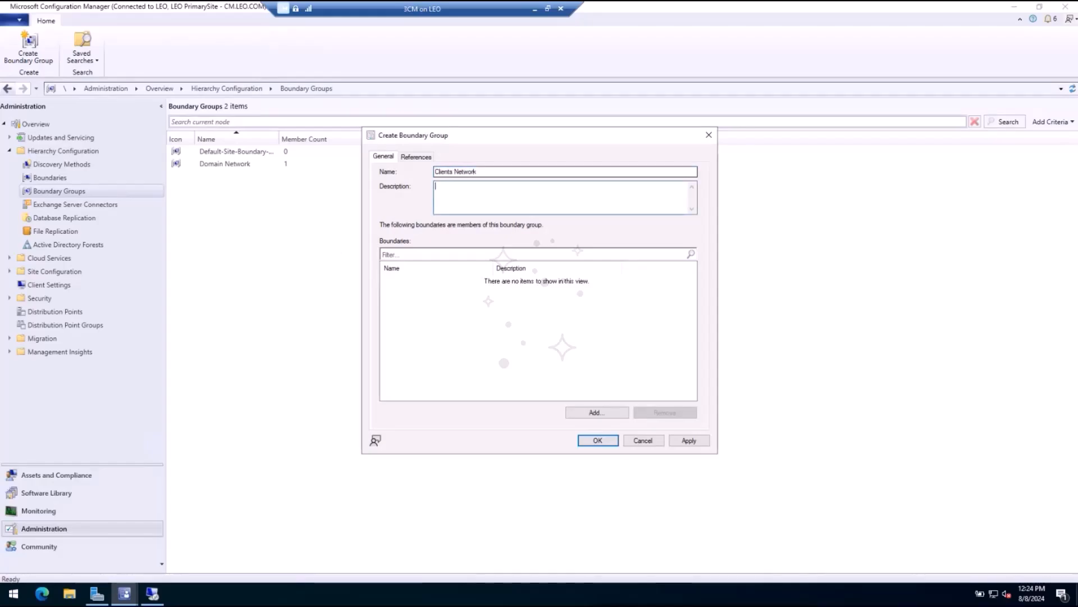
{"action": "left_click", "coordinate": [597, 413]}
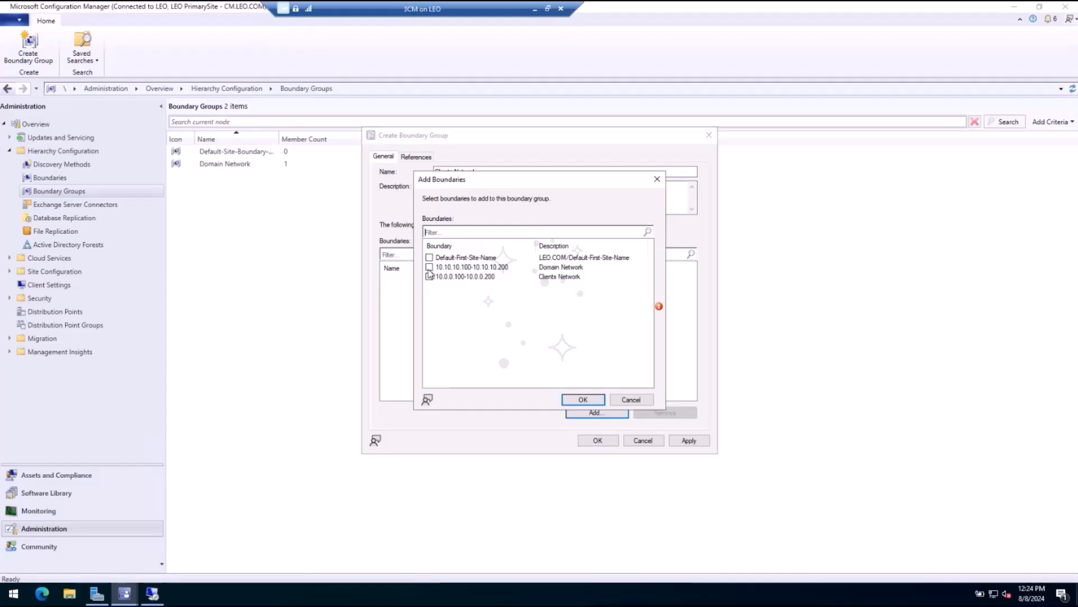
{"action": "left_click", "coordinate": [450, 278]}
{"action": "left_click", "coordinate": [430, 276]}
{"action": "left_click", "coordinate": [583, 400]}
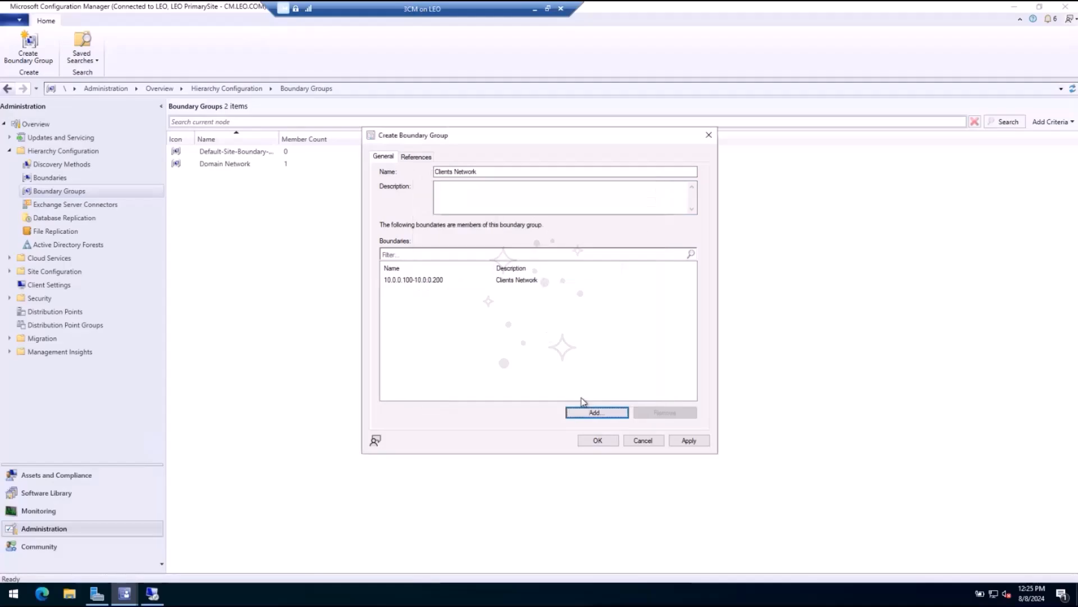
Step: Enable site assignment to LEO-LEO PrimarySite for the boundary group, add the site system \\CM.LEO.COM, and save the group
{"action": "left_click", "coordinate": [414, 157]}
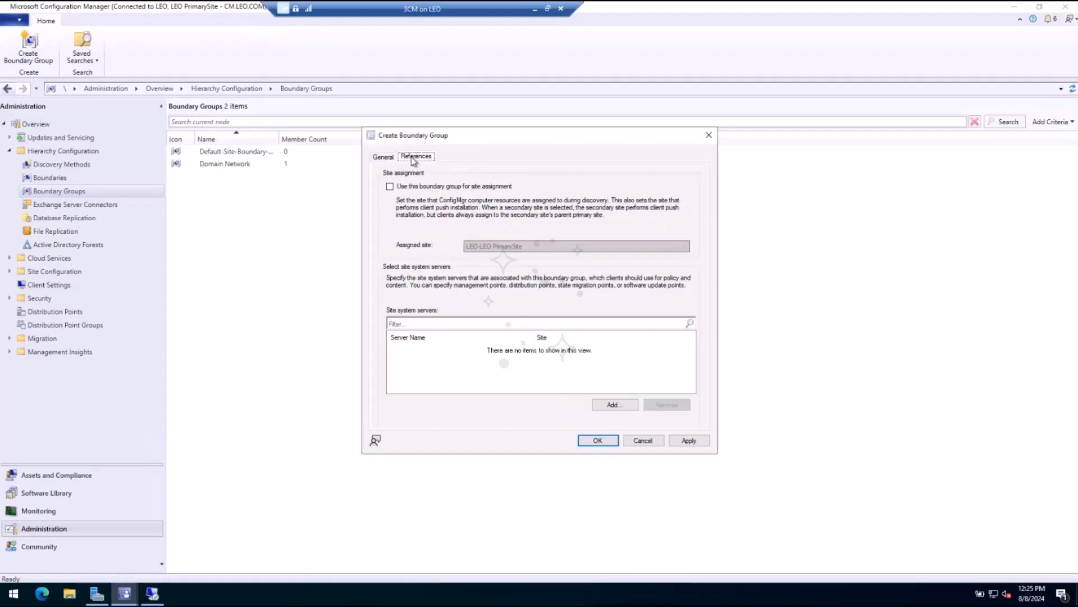
{"action": "left_click", "coordinate": [405, 188]}
{"action": "left_click", "coordinate": [504, 247]}
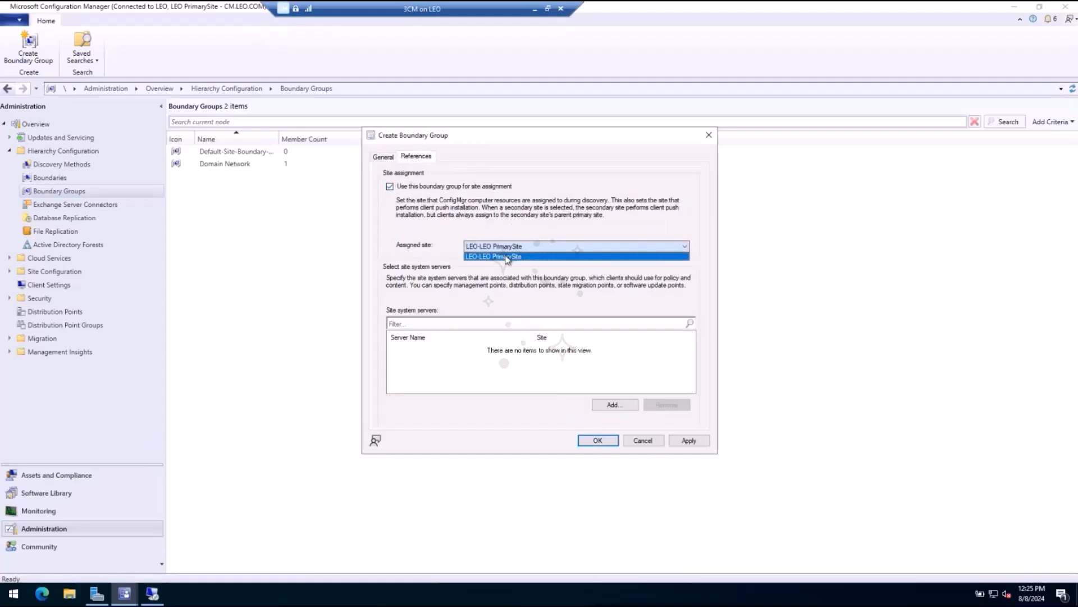
{"action": "left_click", "coordinate": [507, 257]}
{"action": "left_click", "coordinate": [614, 405]}
{"action": "left_click", "coordinate": [427, 258]}
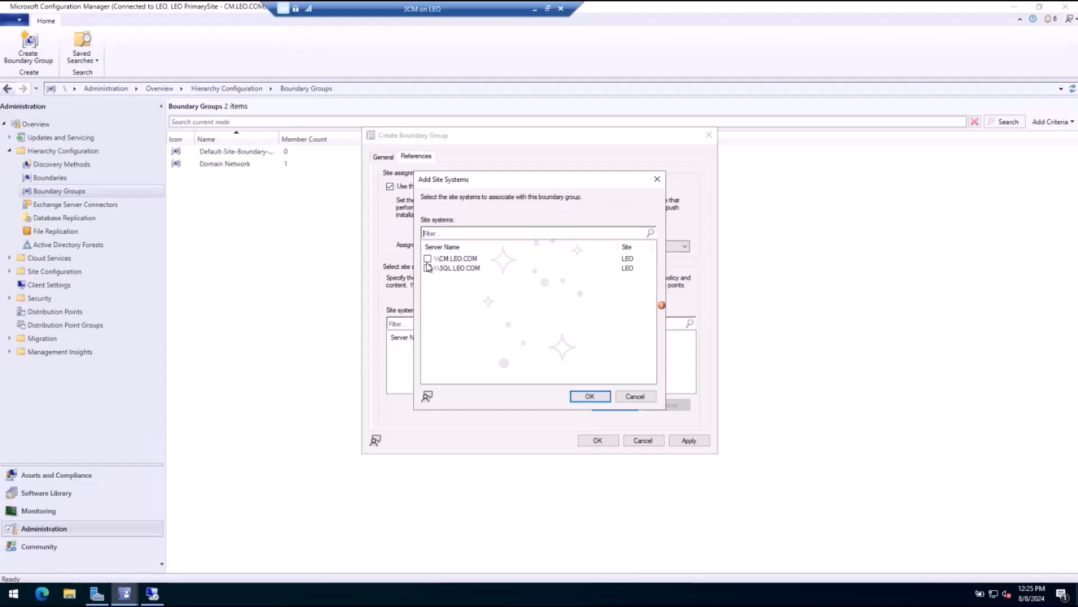
{"action": "left_click", "coordinate": [580, 397]}
{"action": "left_click", "coordinate": [600, 441]}
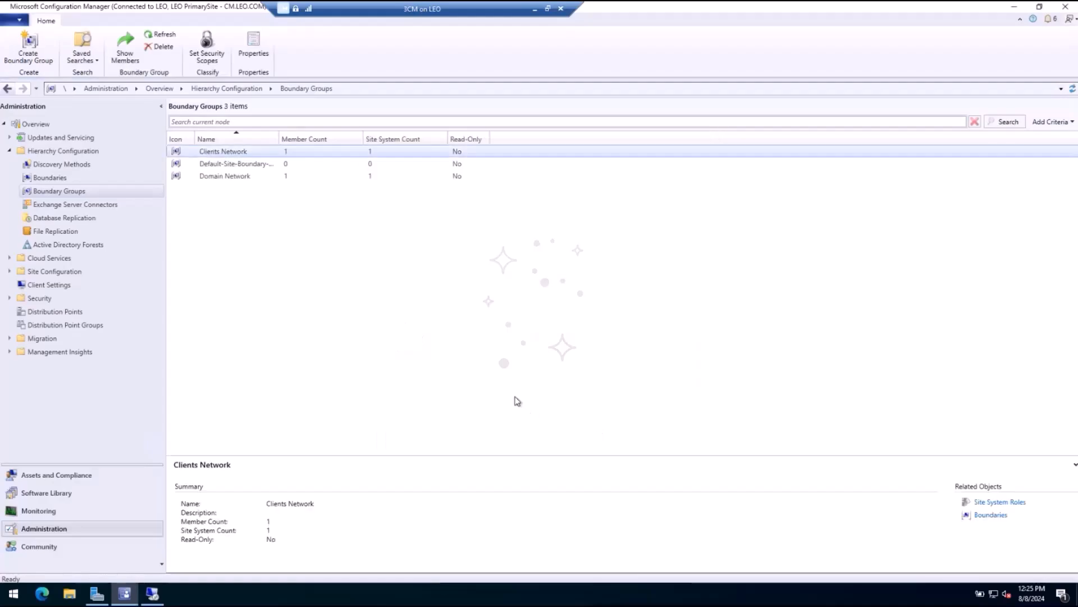
{"action": "left_click", "coordinate": [245, 202]}
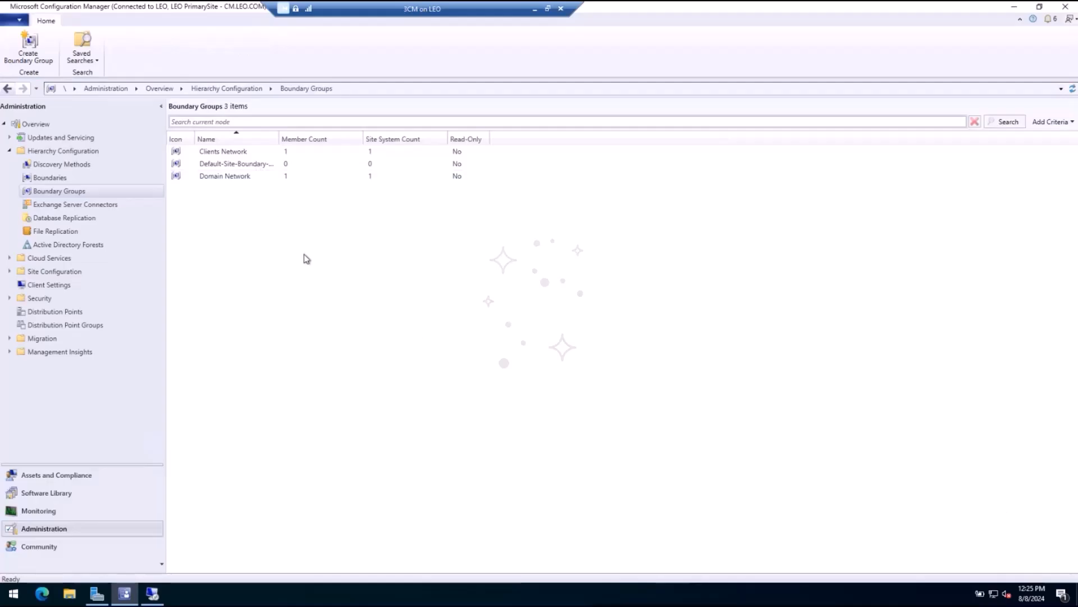
Step: Return to the W10CL1 session, reopen the recent ccmsetup log in Configuration Manager Trace Log Tool, and examine its latest entries
{"action": "left_click", "coordinate": [155, 589]}
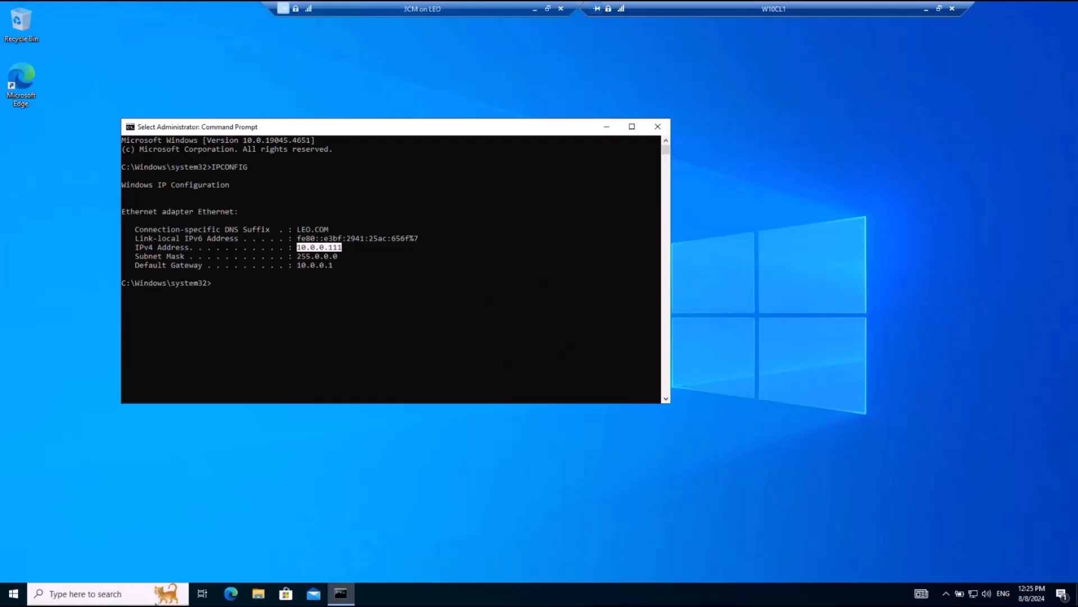
{"action": "left_click", "coordinate": [409, 353]}
{"action": "left_click_drag", "start_coordinate": [353, 127], "coordinate": [496, 127]}
{"action": "left_click", "coordinate": [257, 593]}
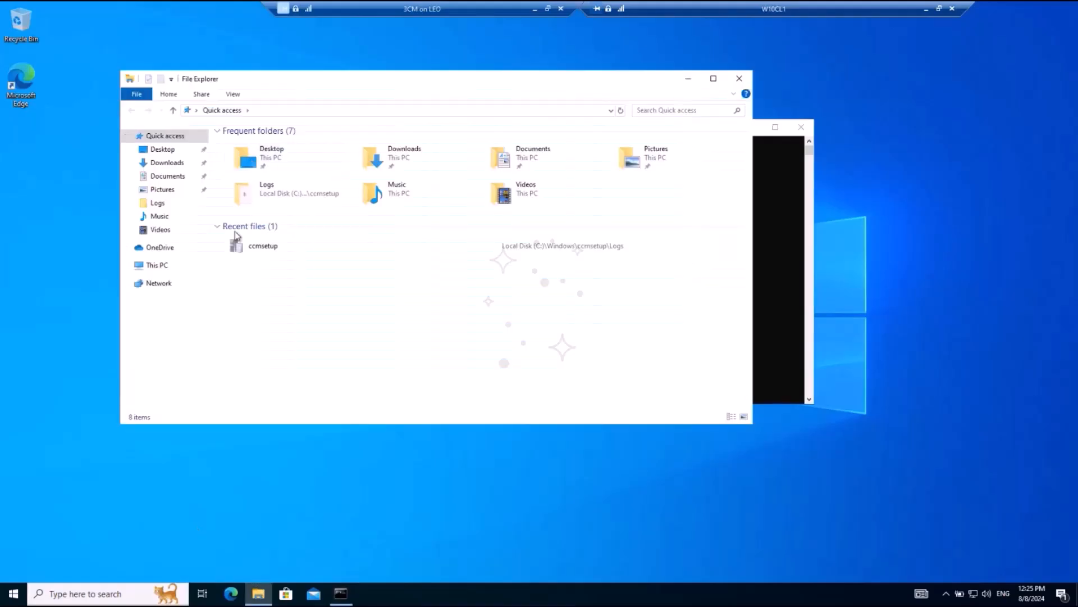
{"action": "double_click", "coordinate": [253, 245]}
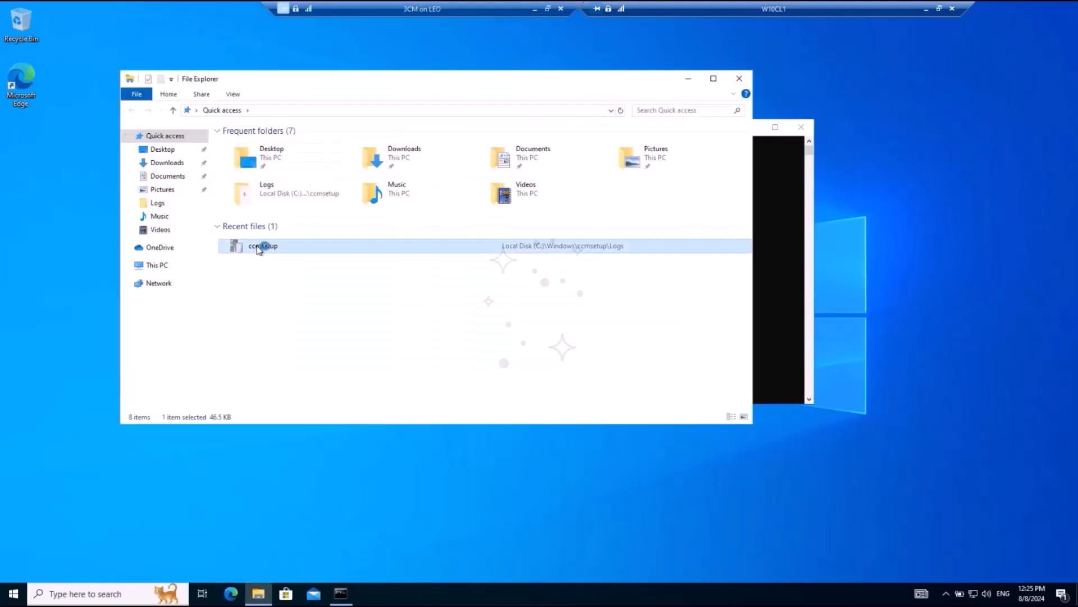
{"action": "left_click", "coordinate": [739, 78]}
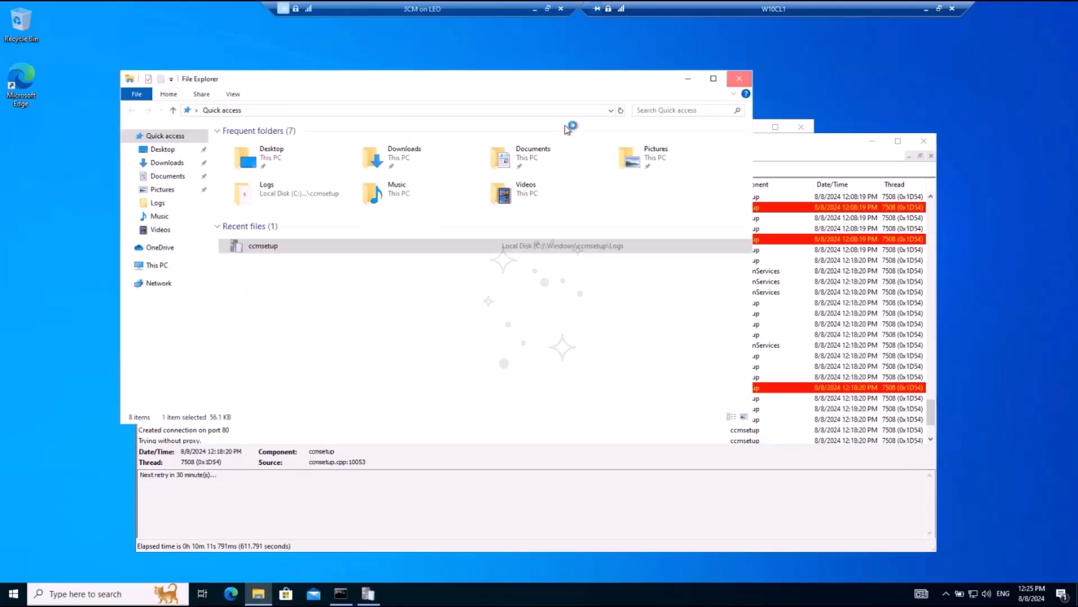
{"action": "left_click_drag", "start_coordinate": [347, 141], "coordinate": [236, 78]}
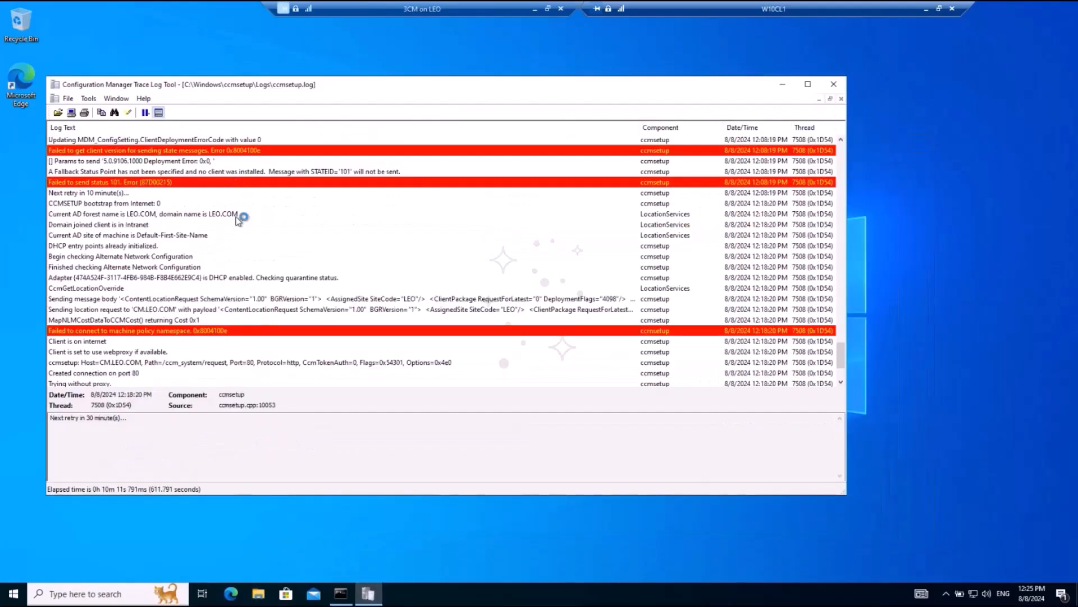
{"action": "scroll", "coordinate": [337, 262], "scroll_direction": "down", "scroll_amount": 5}
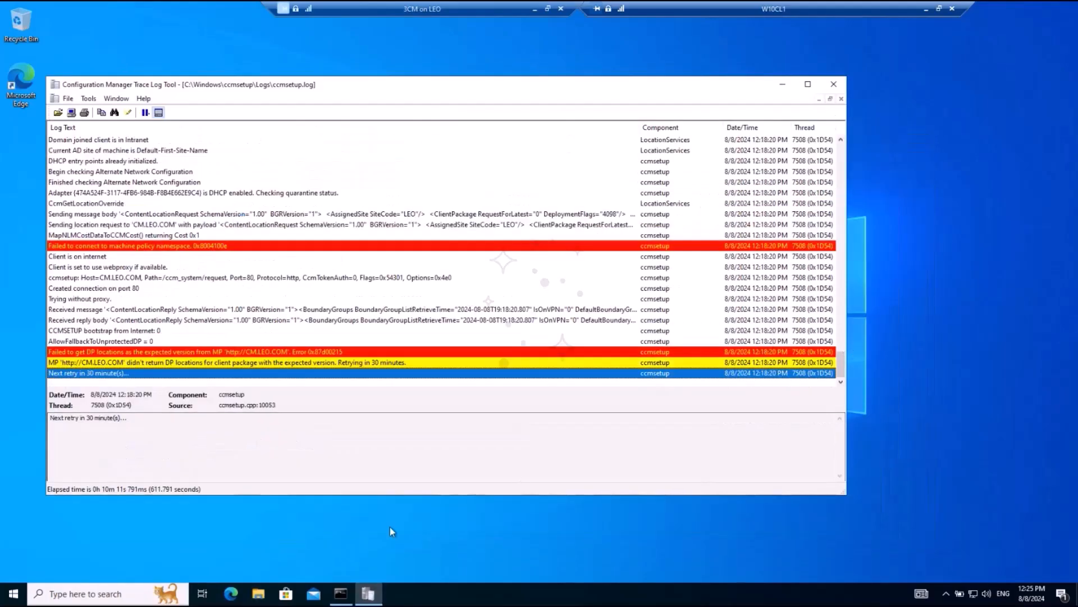
Step: Clear the Command Prompt screen and change the working directory to C:\Temp
{"action": "left_click", "coordinate": [340, 593]}
{"action": "key", "text": "Escape"}
{"action": "type", "text": "dc\\"}
{"action": "key", "text": "Return"}
{"action": "type", "text": "cd\\"}
{"action": "key", "text": "Return"}
{"action": "type", "text": "cls"}
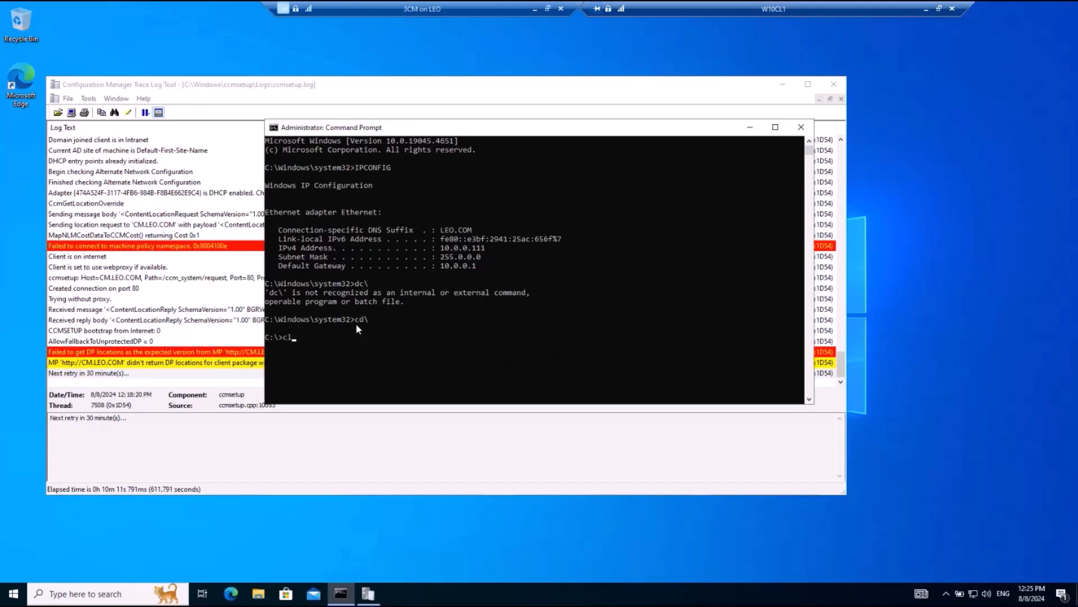
{"action": "key", "text": "Return"}
{"action": "type", "text": "cd temp"}
{"action": "key", "text": "Tab"}
{"action": "key", "text": "Return"}
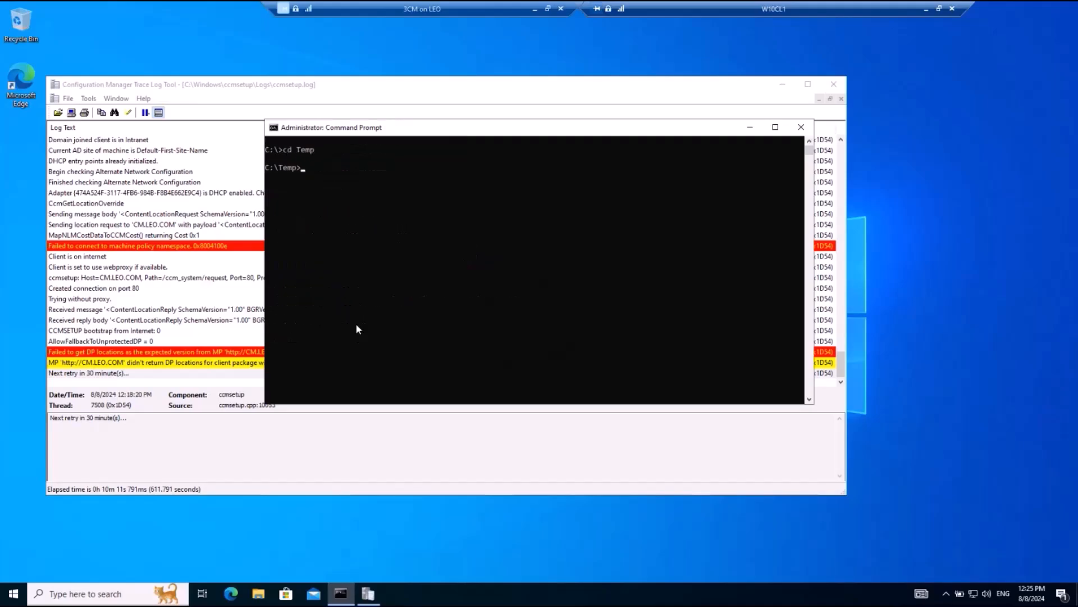
Step: Run ccmsetup.exe from C:\Temp with management point CM.LEO.COM and site code LEO: ccmsetup.exe /mp:CM.LEO.COM SMSSITECODE=LEO
{"action": "type", "text": "ccmsetup.exe /mp:CM.LEO.COM SMSSITECODE=LEO"}
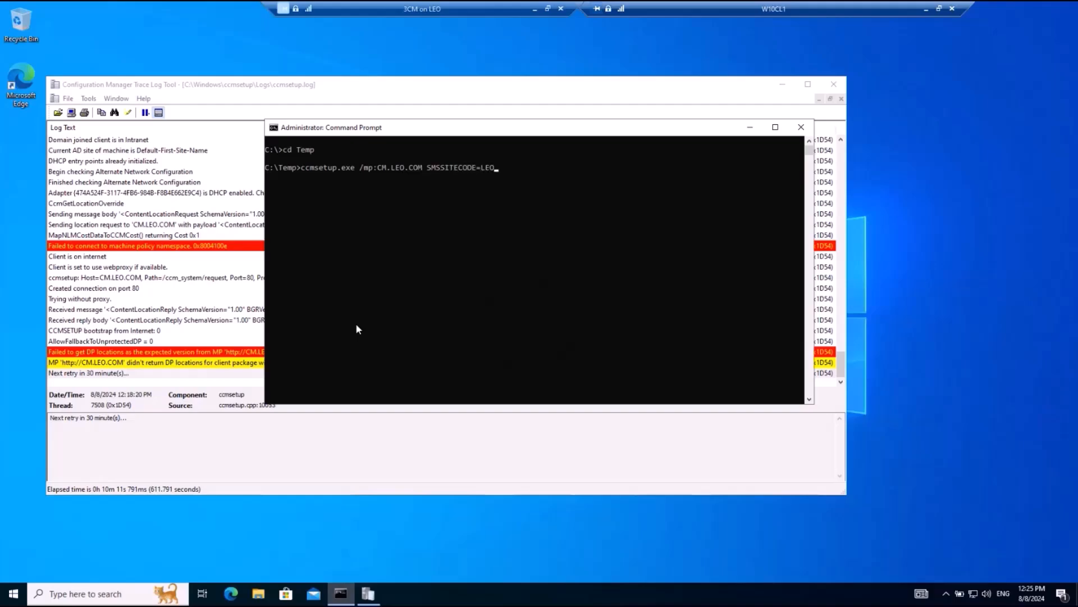
{"action": "key", "text": "Return"}
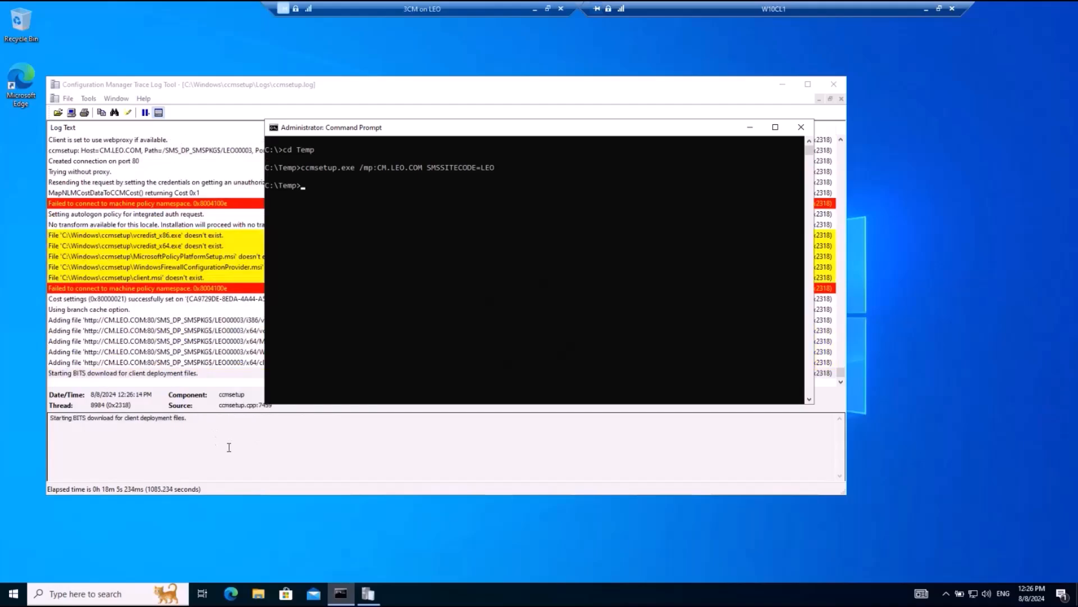
Step: Switch to the ccmsetup log in Configuration Manager Trace Log Tool and examine the BITS download and prerequisite file validation entries
{"action": "left_click", "coordinate": [230, 451]}
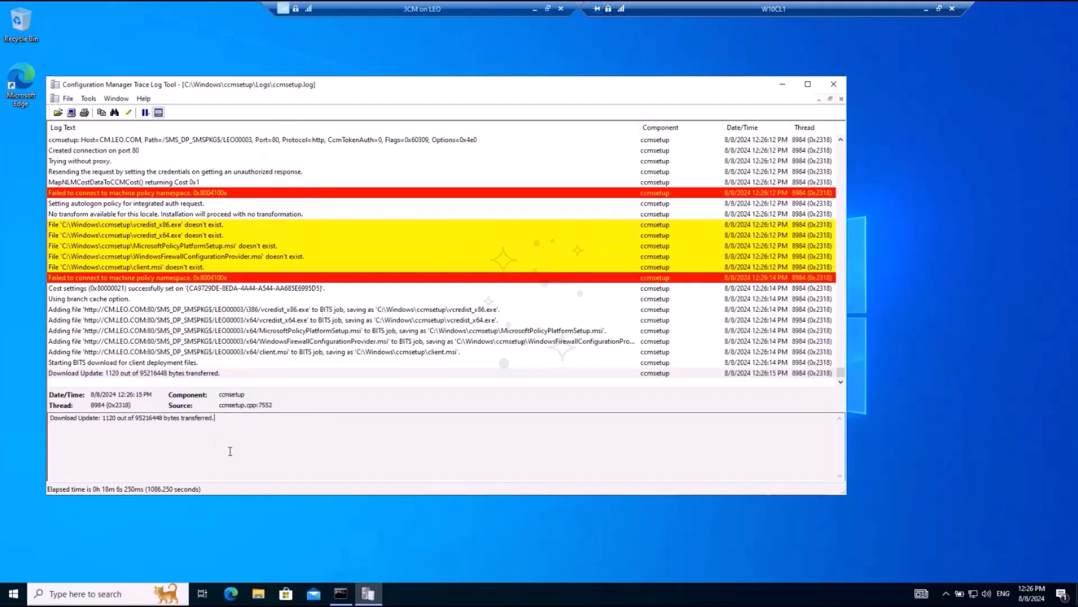
{"action": "left_click", "coordinate": [69, 364]}
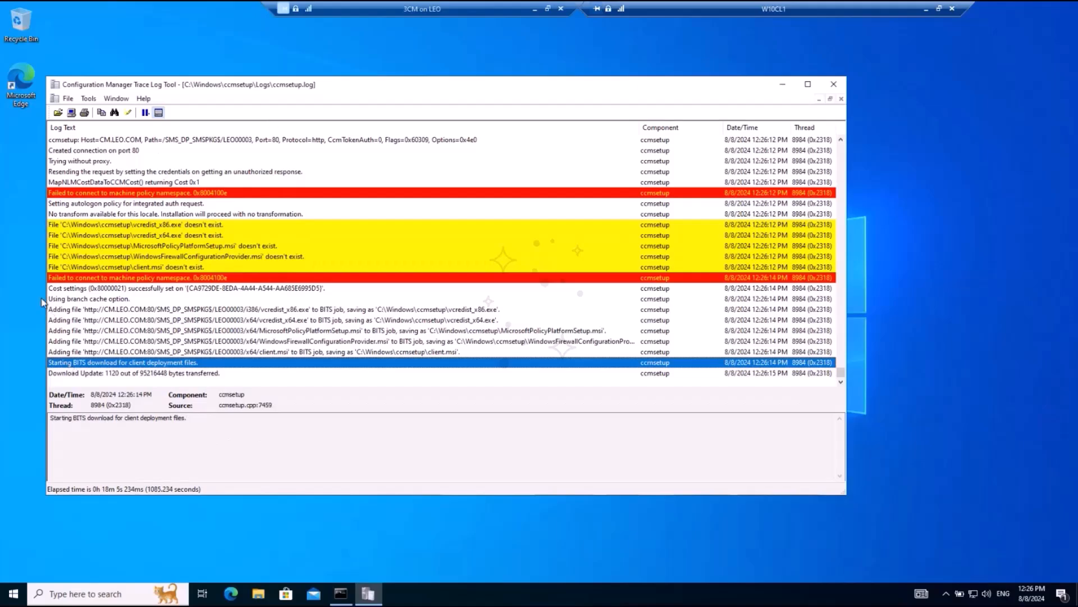
{"action": "left_click", "coordinate": [164, 373]}
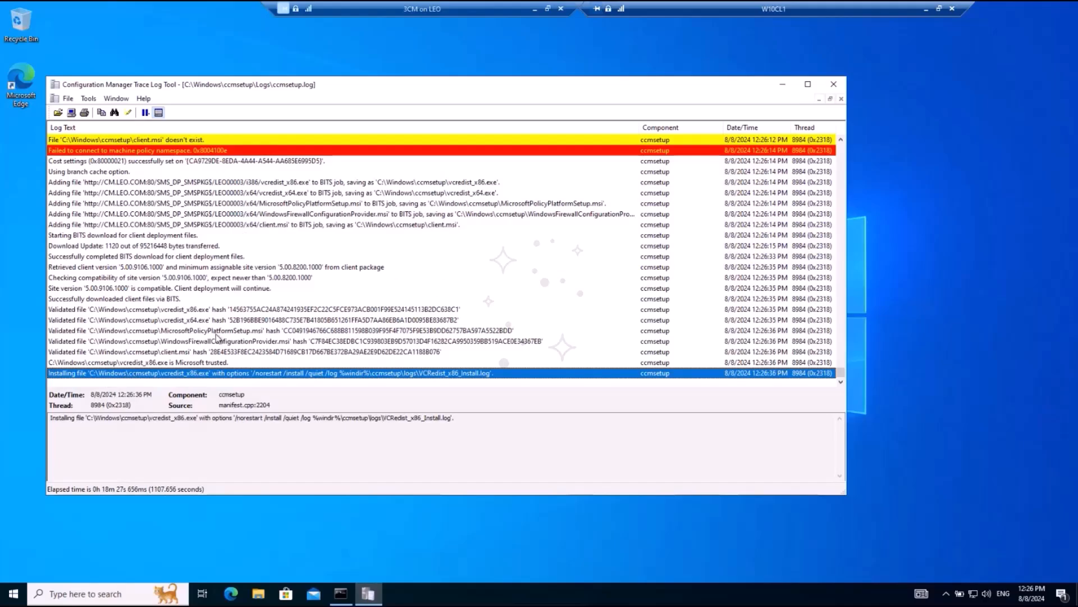
{"action": "left_click", "coordinate": [222, 331]}
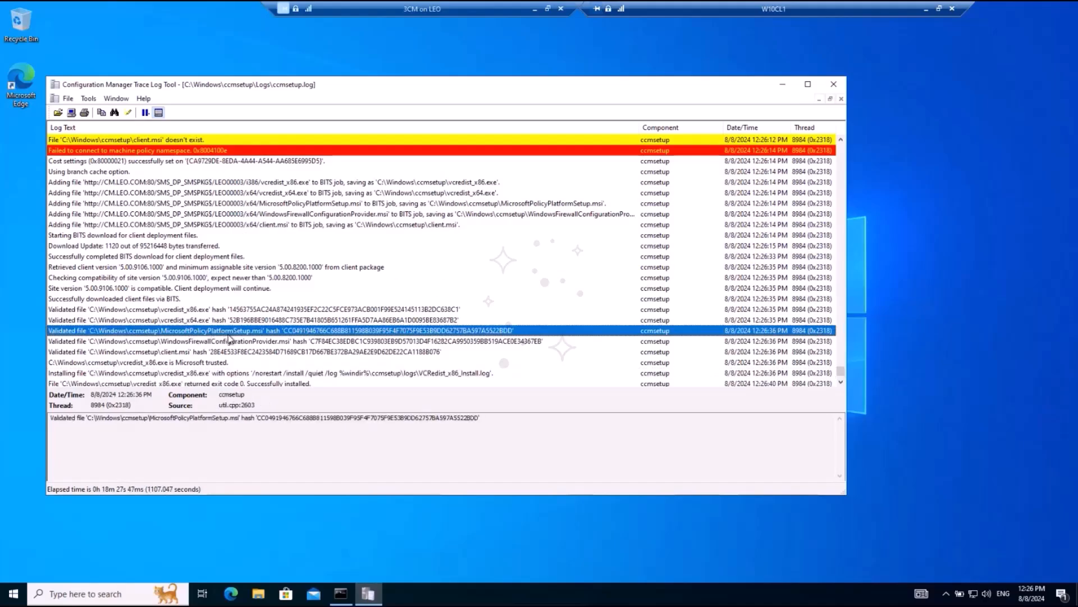
{"action": "left_click", "coordinate": [180, 321]}
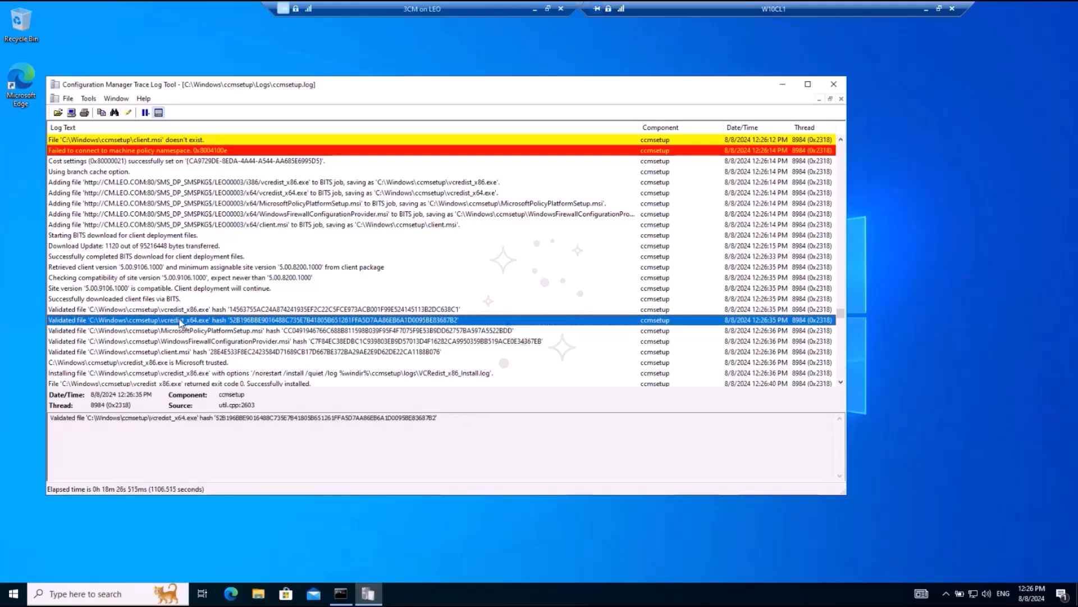
{"action": "left_click", "coordinate": [197, 343]}
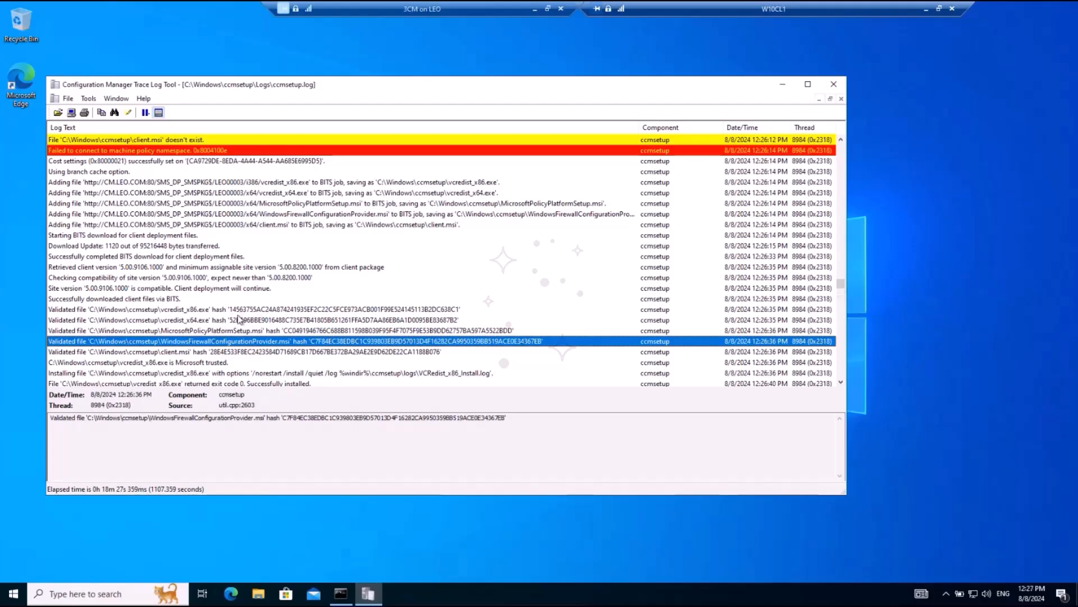
Step: Follow the MSI action entries through to the end of ccmsetup.log and examine CcmSetup's final return code
{"action": "scroll", "coordinate": [235, 323], "scroll_direction": "down", "scroll_amount": 3}
{"action": "scroll", "coordinate": [232, 325], "scroll_direction": "down", "scroll_amount": 13}
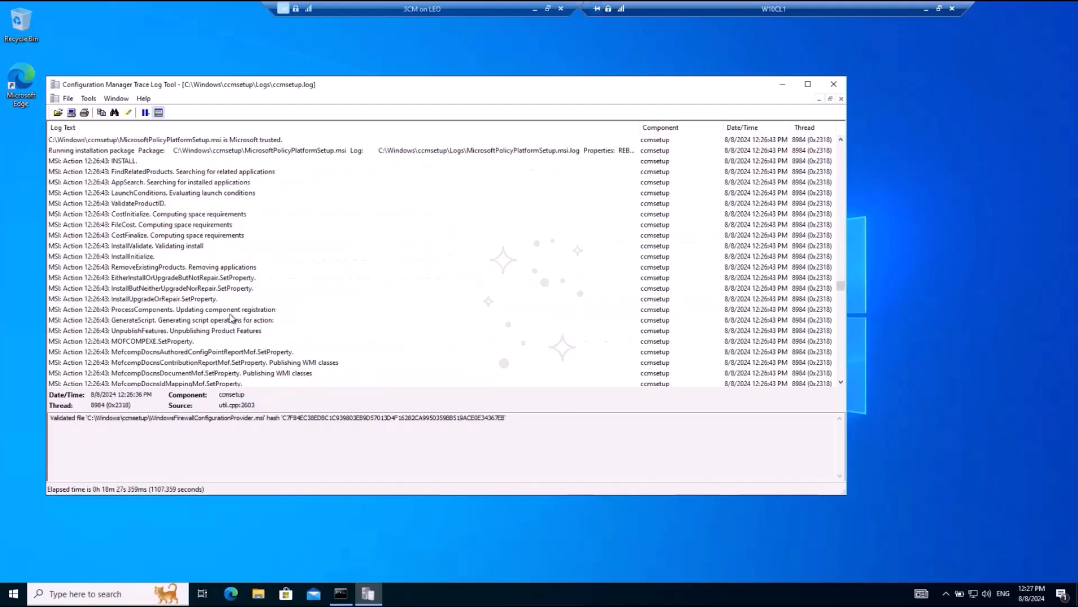
{"action": "scroll", "coordinate": [225, 318], "scroll_direction": "down", "scroll_amount": 4}
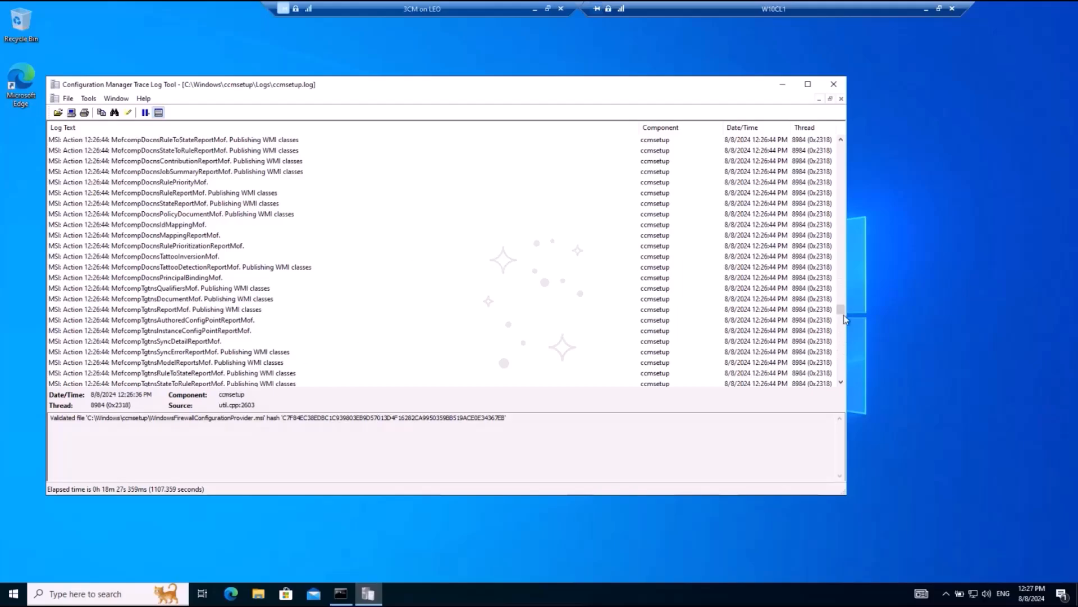
{"action": "left_click", "coordinate": [842, 335]}
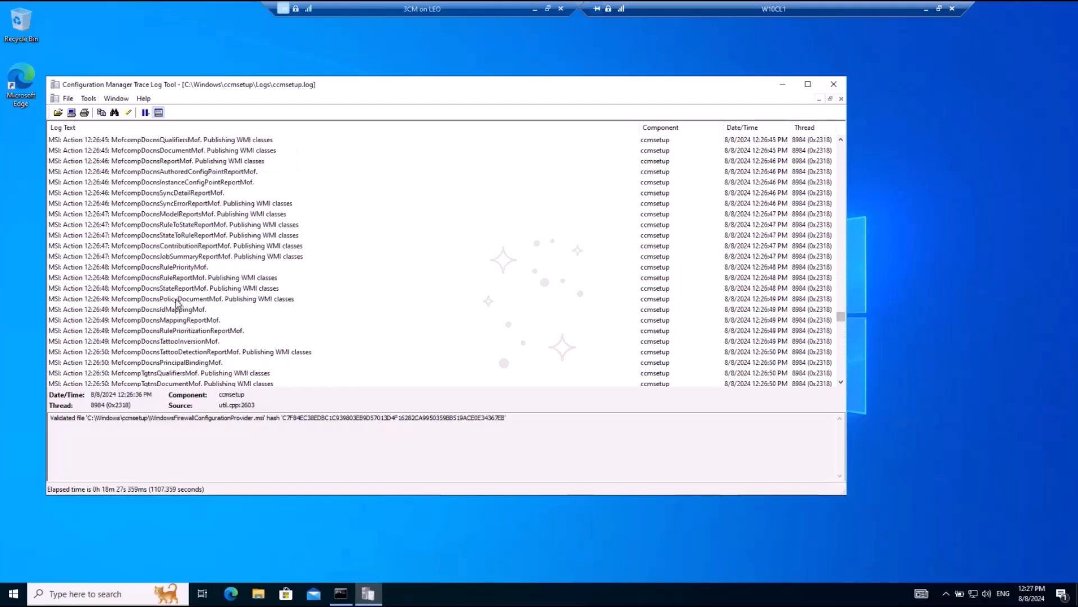
{"action": "left_click", "coordinate": [258, 301]}
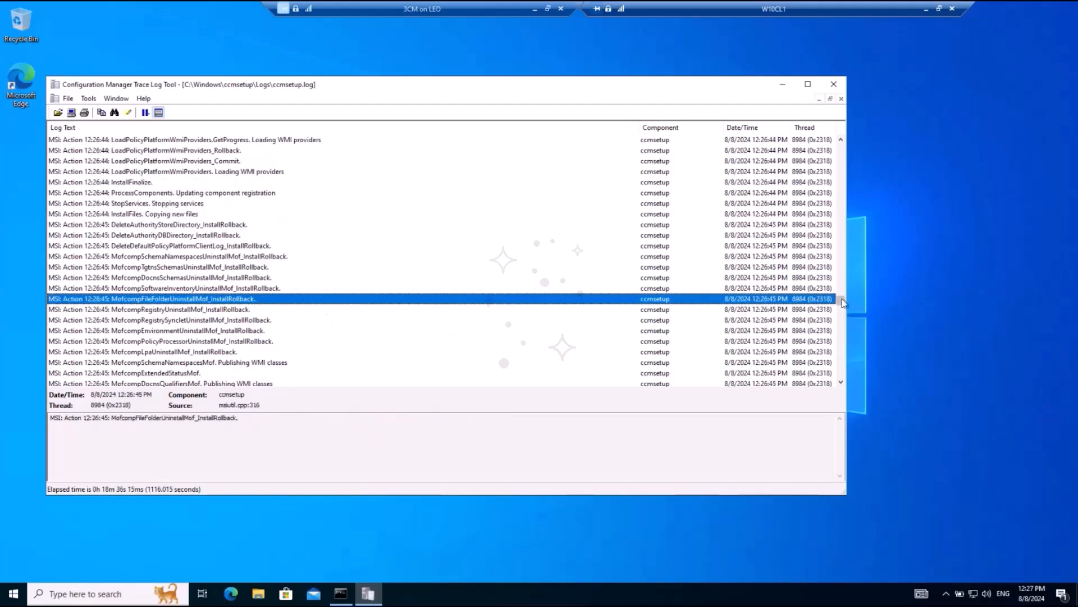
{"action": "left_click_drag", "start_coordinate": [843, 302], "coordinate": [840, 381]}
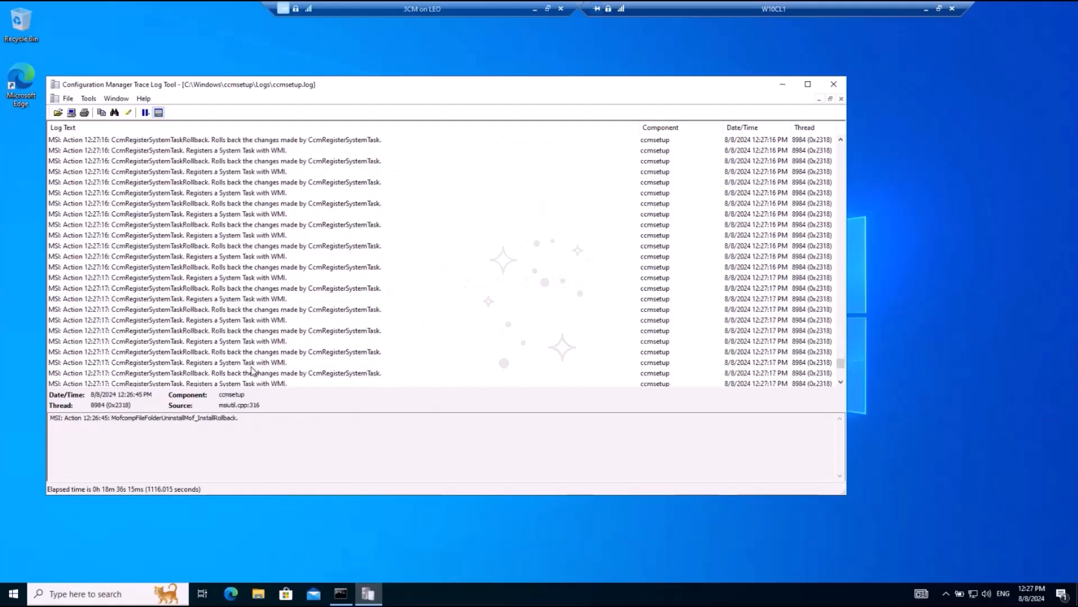
{"action": "left_click", "coordinate": [336, 373]}
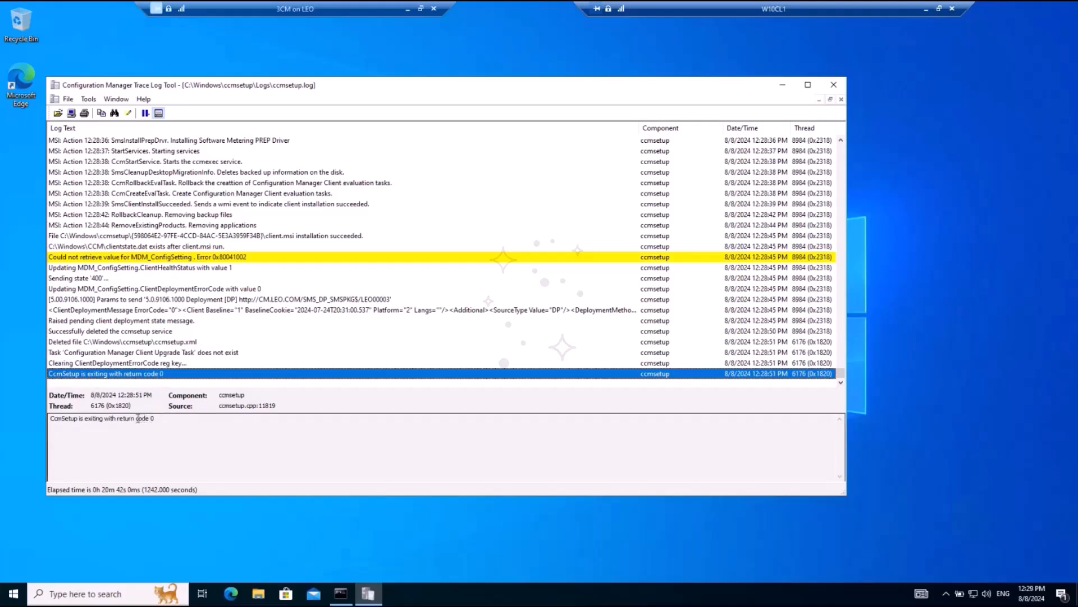
{"action": "left_click_drag", "start_coordinate": [136, 419], "coordinate": [169, 419]}
{"action": "left_click", "coordinate": [169, 426]}
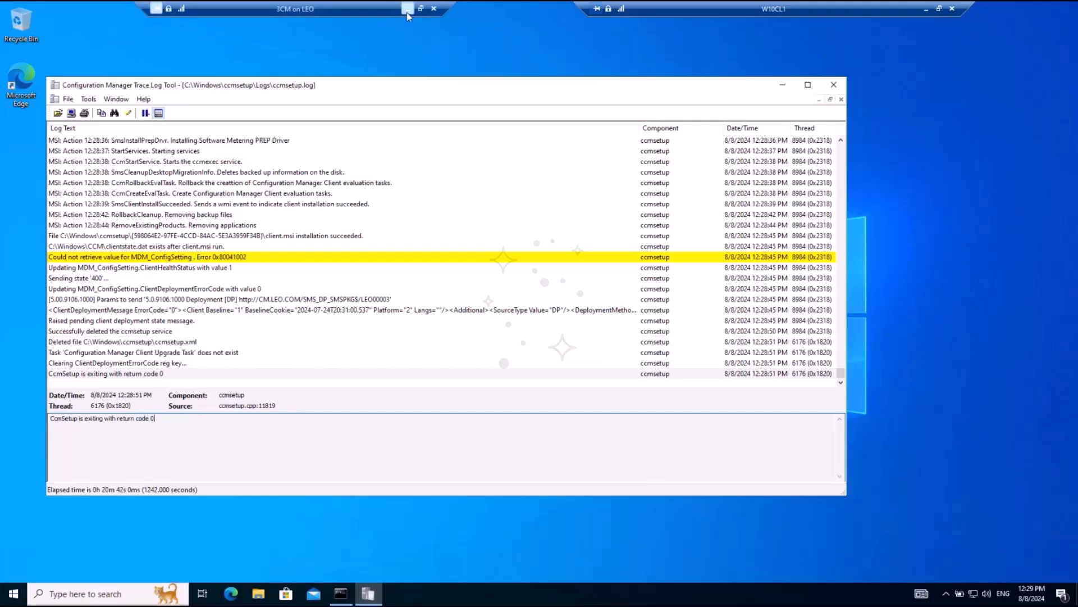